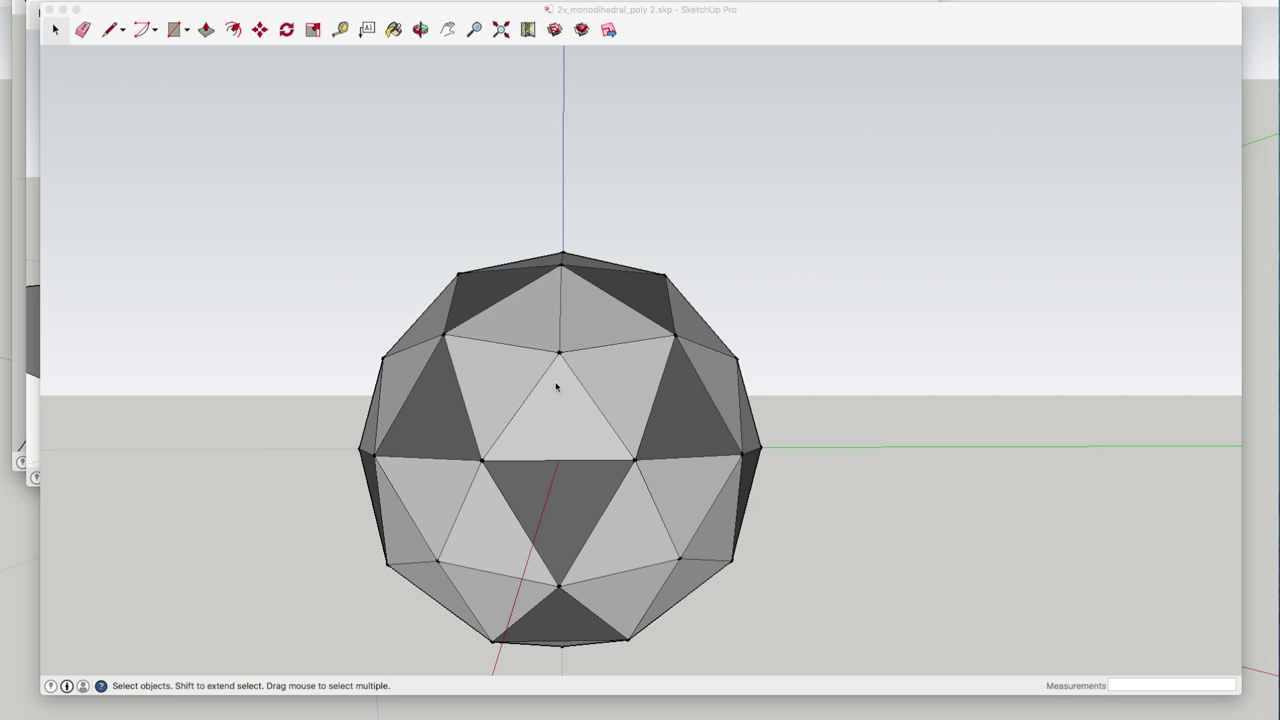
# Step: Select the rectangular ground slab under the polyhedral sphere and open its group for editing
pyautogui.scroll(-2, 557, 387)
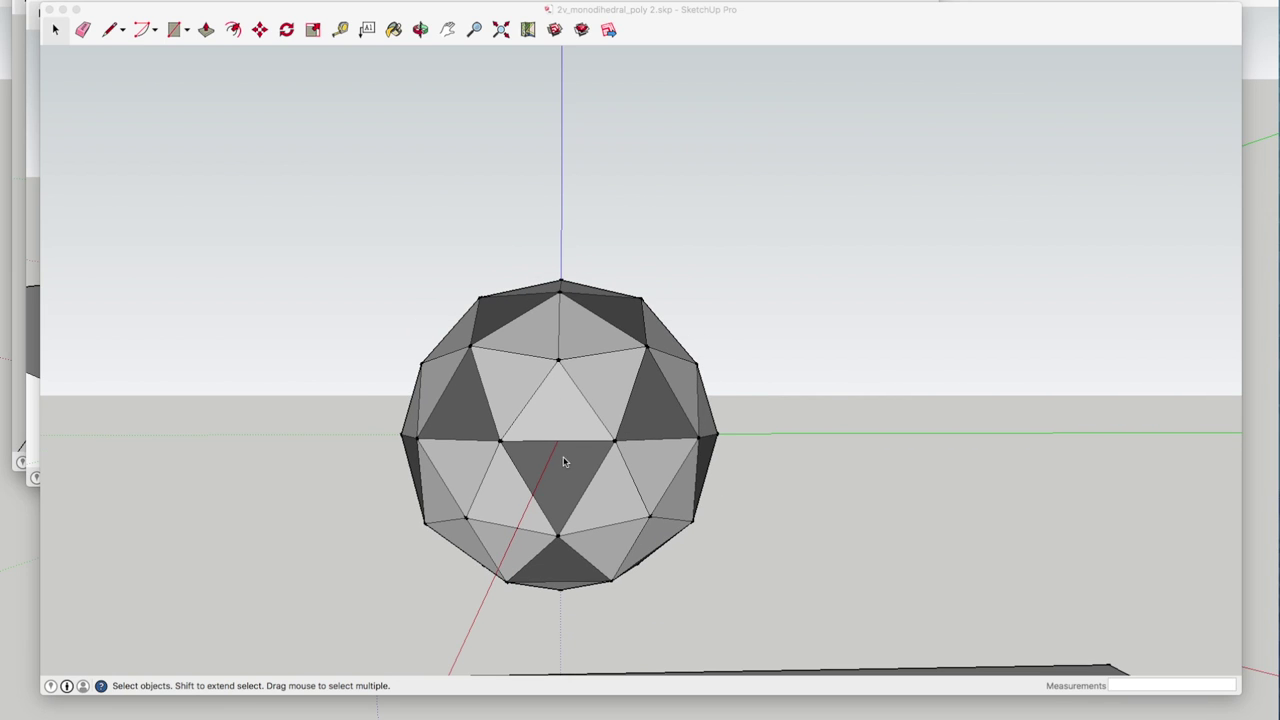
pyautogui.scroll(2, 564, 462)
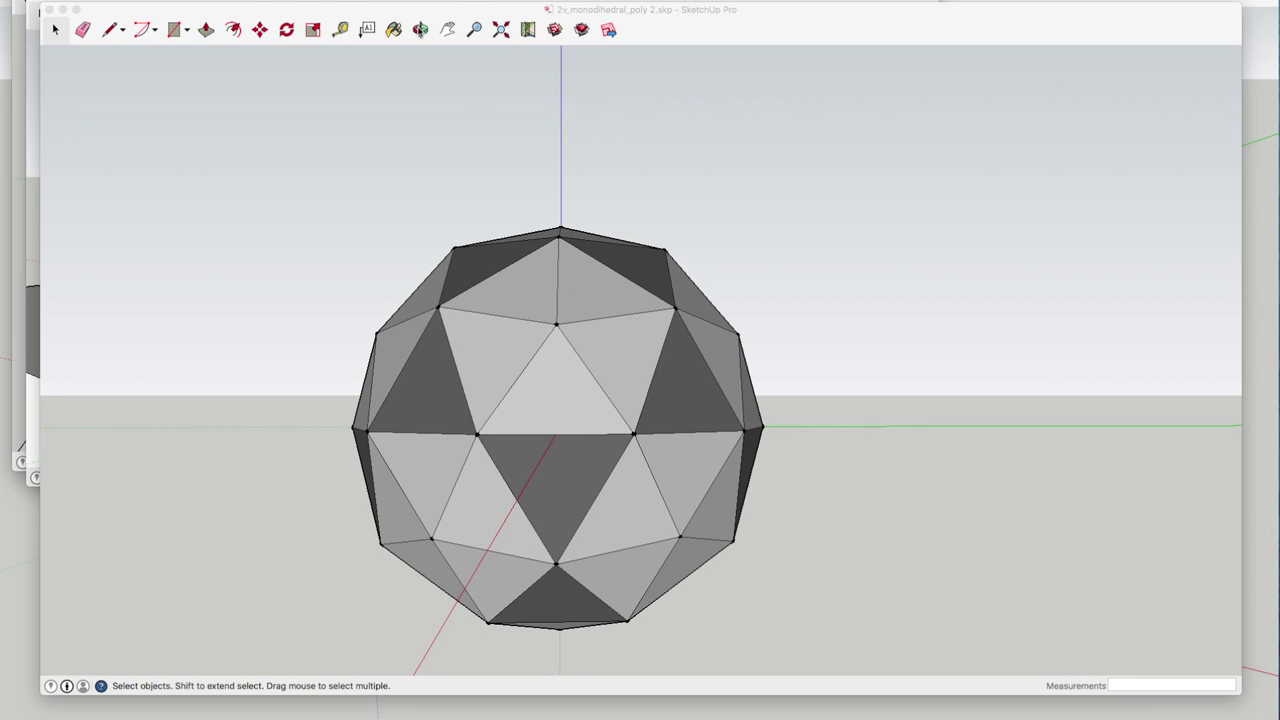
pyautogui.click(420, 30)
pyautogui.moveTo(486, 317); pyautogui.dragTo(463, 371)
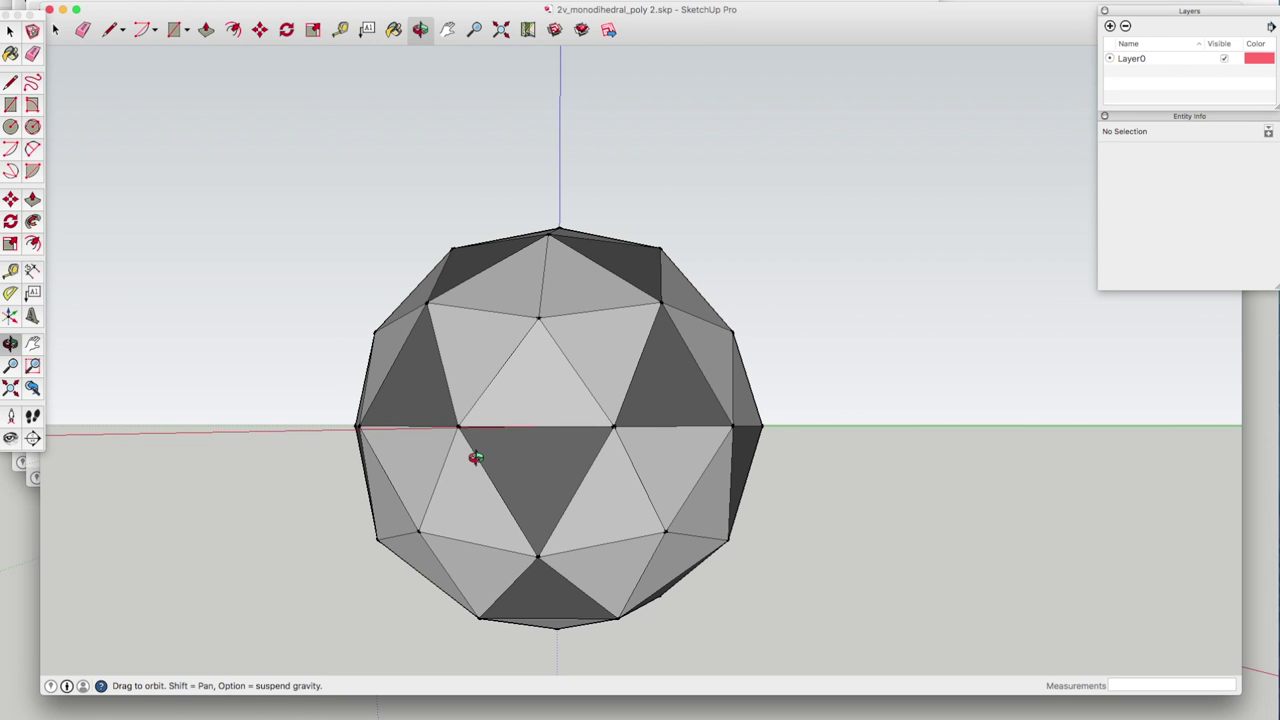
pyautogui.scroll(-5, 520, 445)
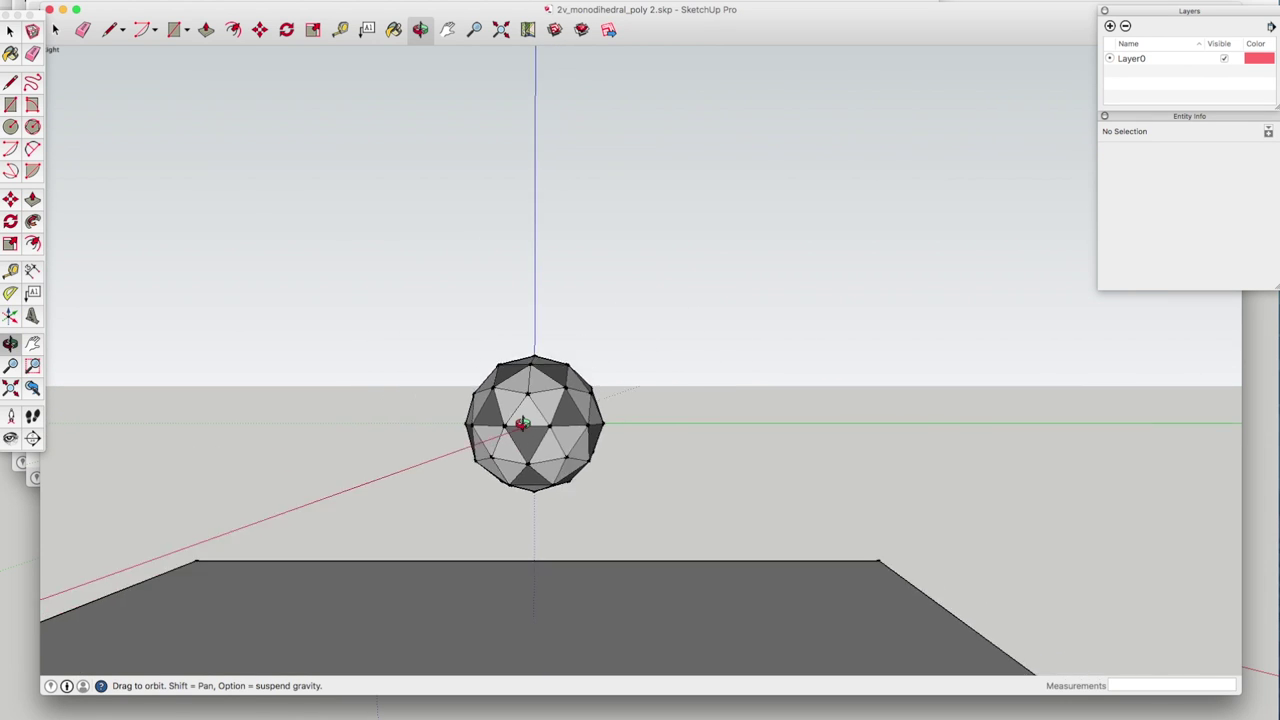
pyautogui.scroll(-1, 521, 423)
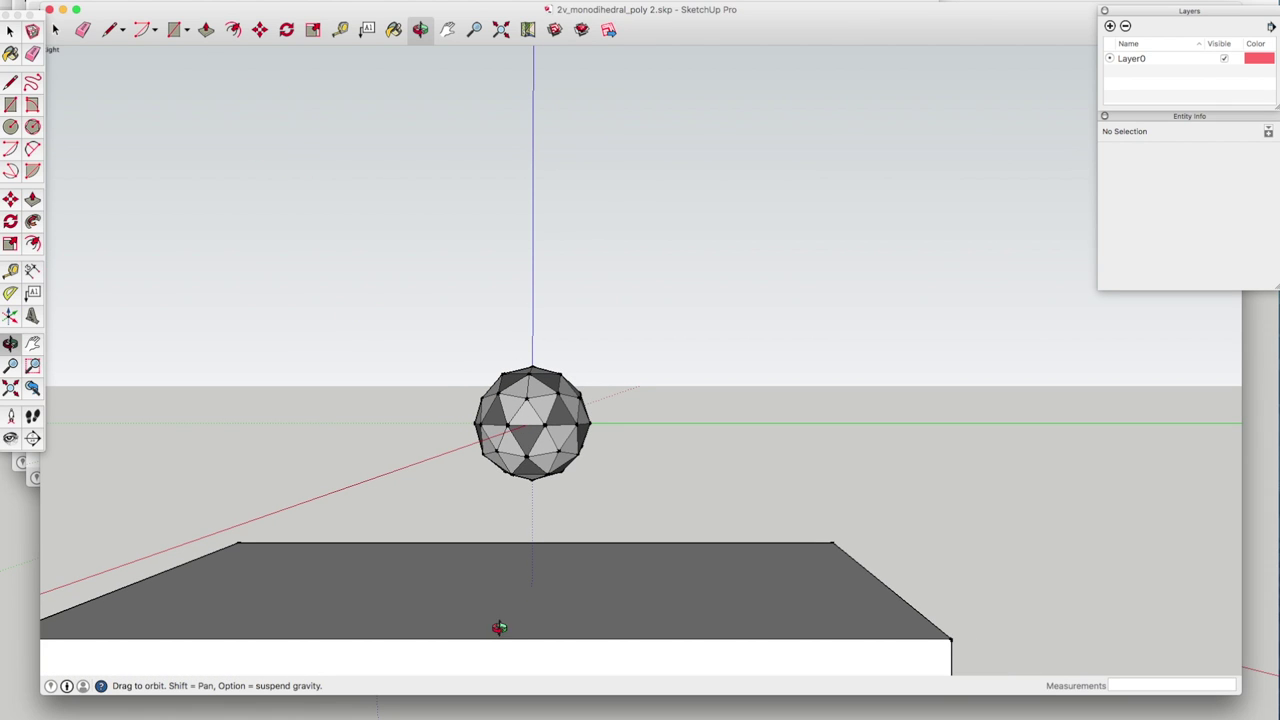
pyautogui.click(55, 29)
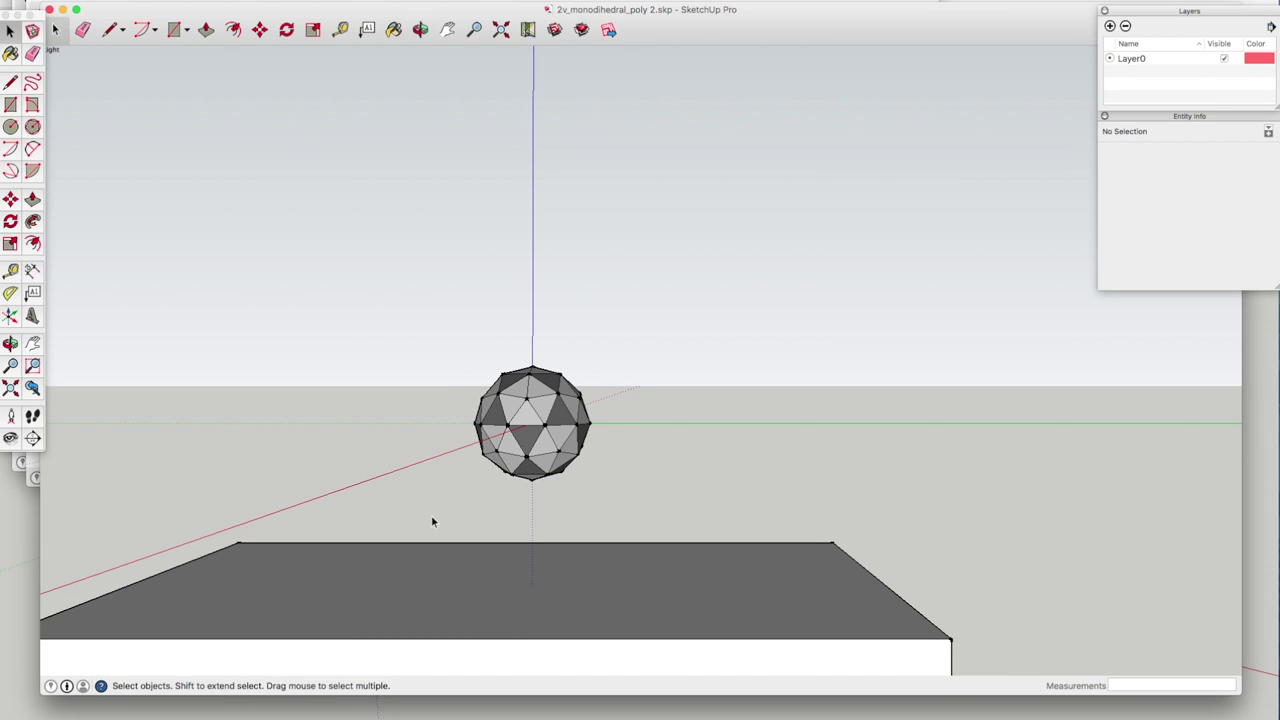
pyautogui.click(529, 582)
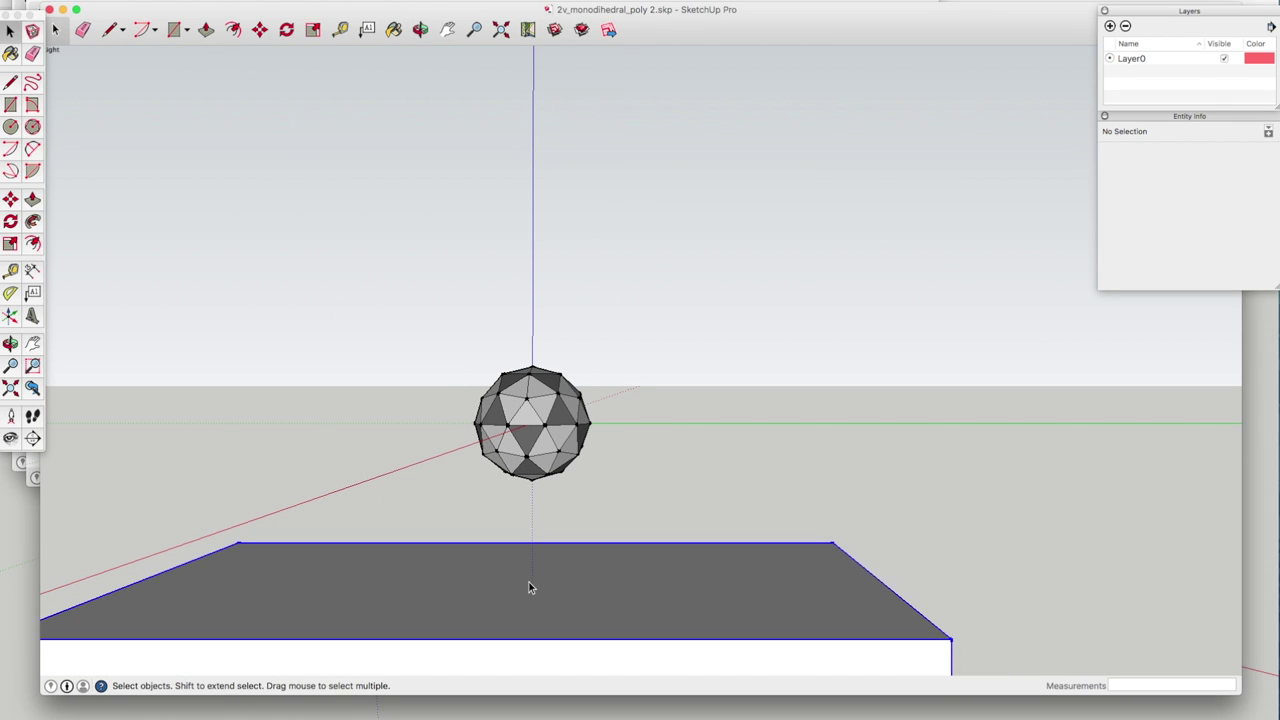
pyautogui.doubleClick(451, 569)
# Step: Push/Pull the slab's top face up 285 mm over the sphere, then orbit to inspect the half-dome
pyautogui.click(205, 30)
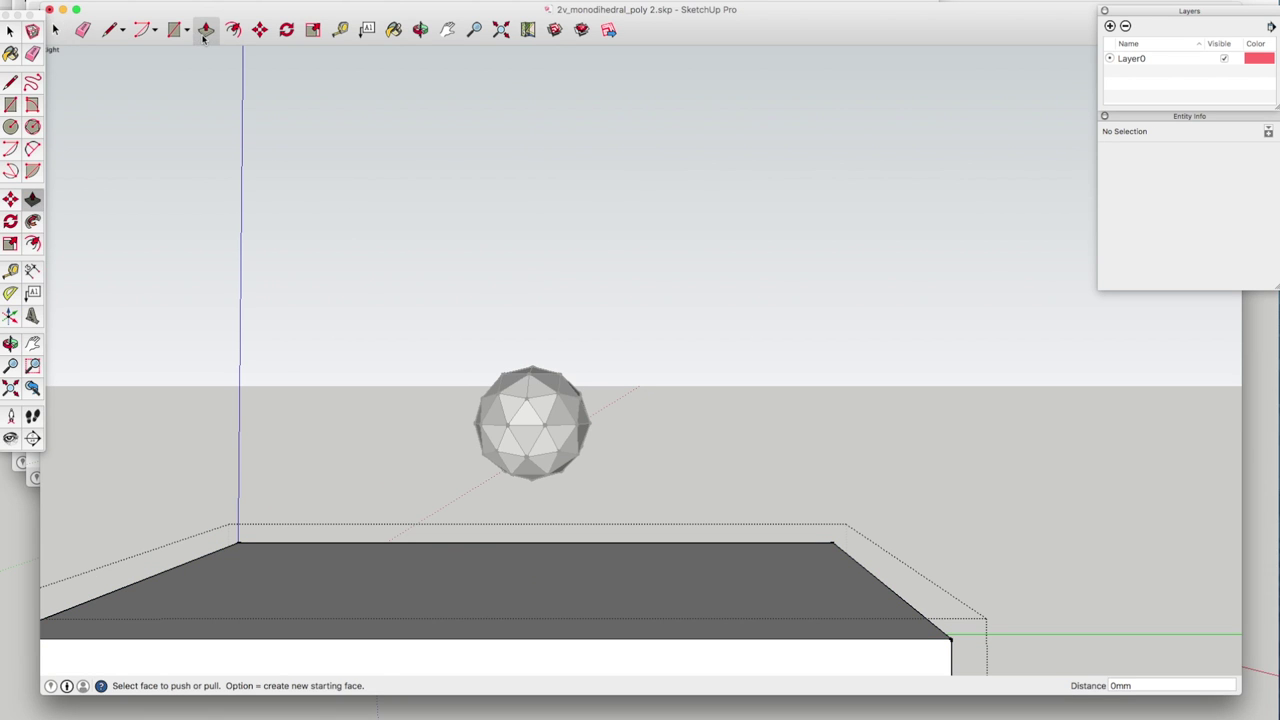
pyautogui.moveTo(549, 597); pyautogui.dragTo(543, 432)
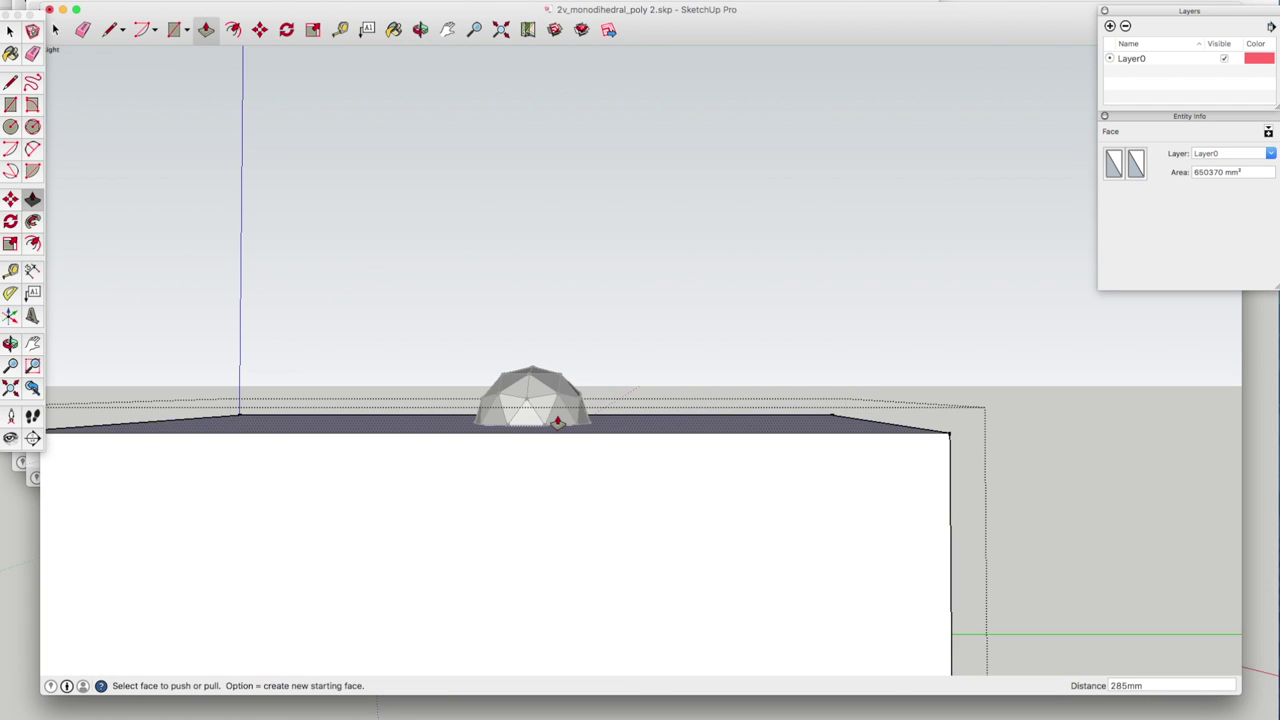
pyautogui.scroll(2, 553, 416)
pyautogui.scroll(3, 553, 416)
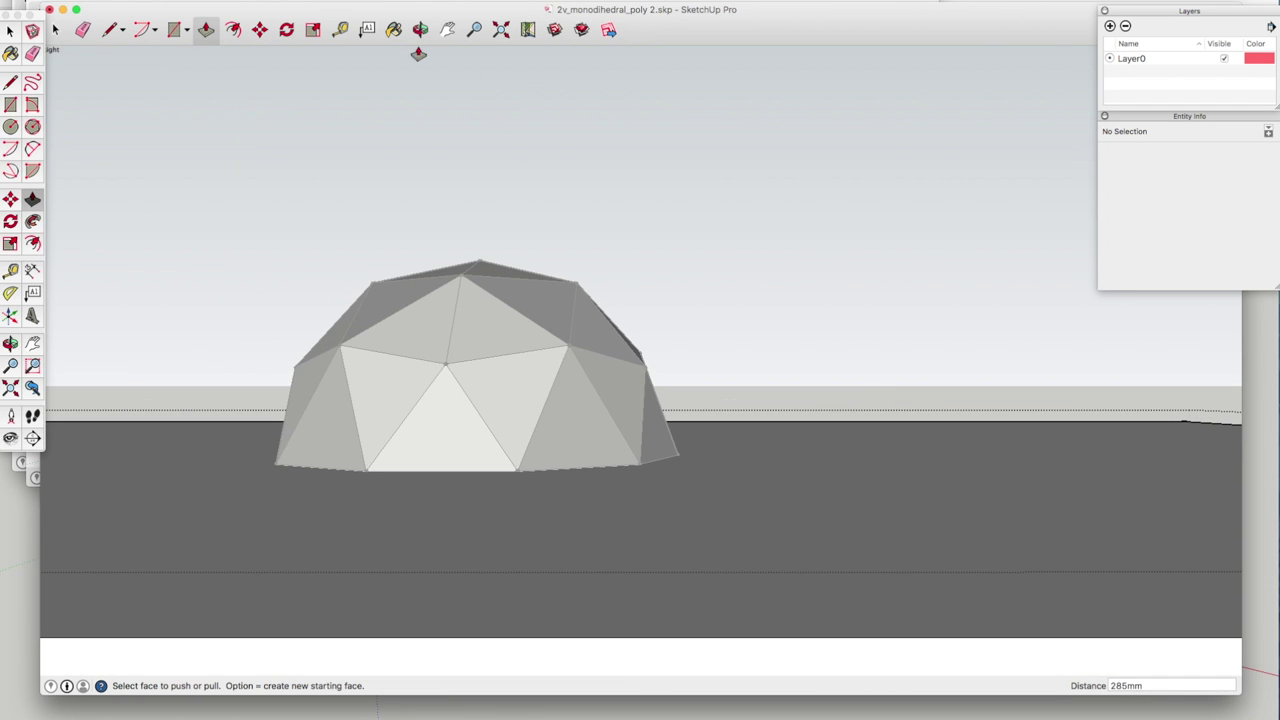
pyautogui.click(420, 28)
pyautogui.moveTo(423, 406); pyautogui.dragTo(669, 480)
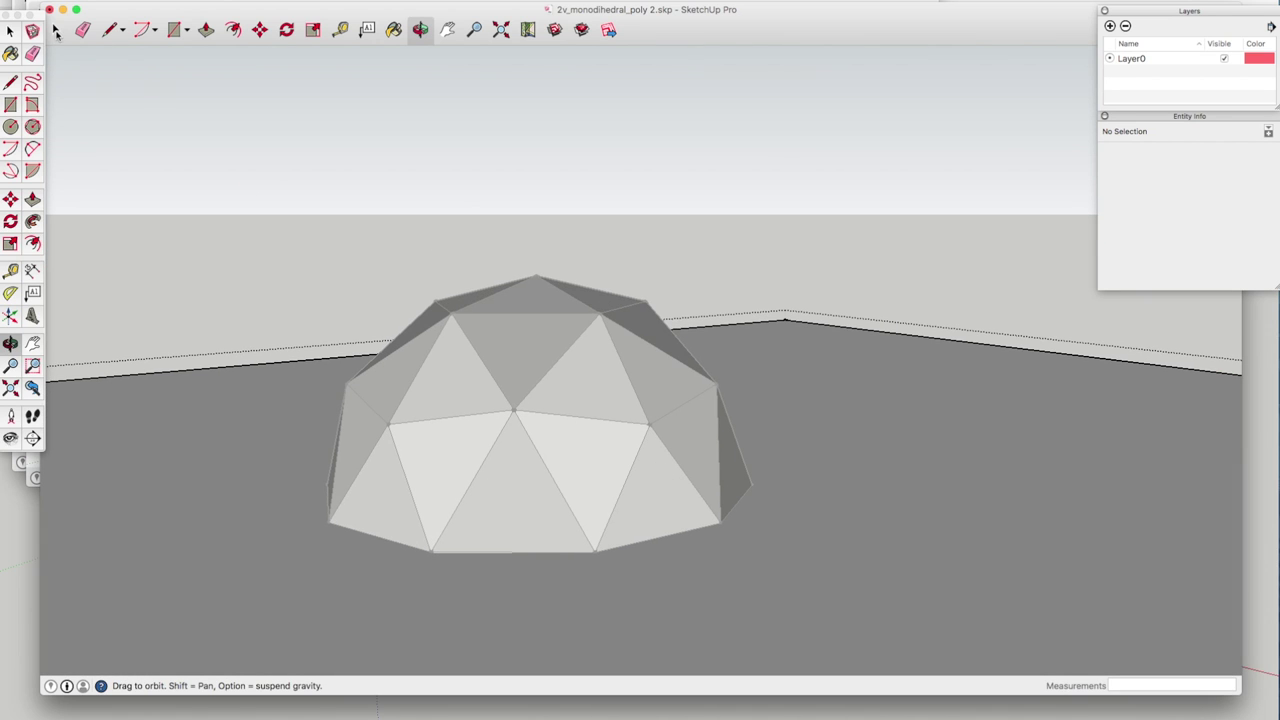
pyautogui.click(55, 30)
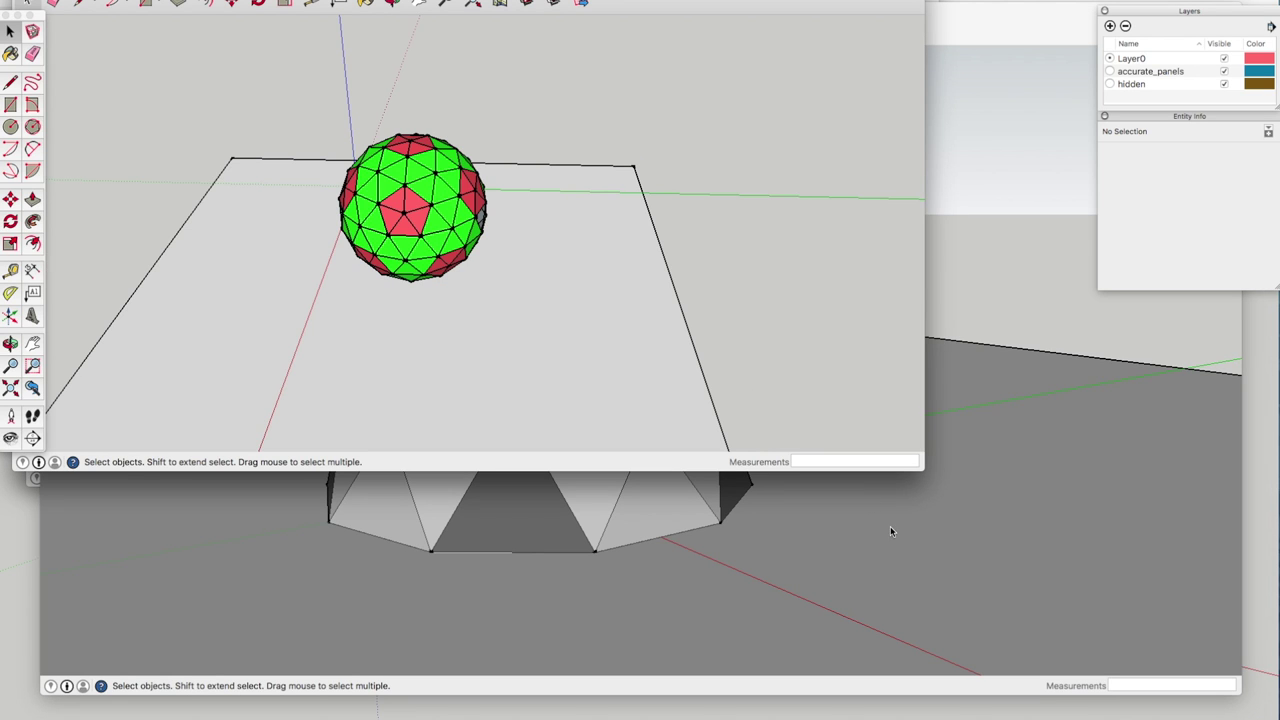
# Step: Enlarge the second model window to full screen and orbit around the green-and-red sphere and slab
pyautogui.moveTo(922, 470)
pyautogui.mouseDown()
pyautogui.moveTo(1245, 712)
pyautogui.moveTo(1279, 719)
pyautogui.mouseUp()
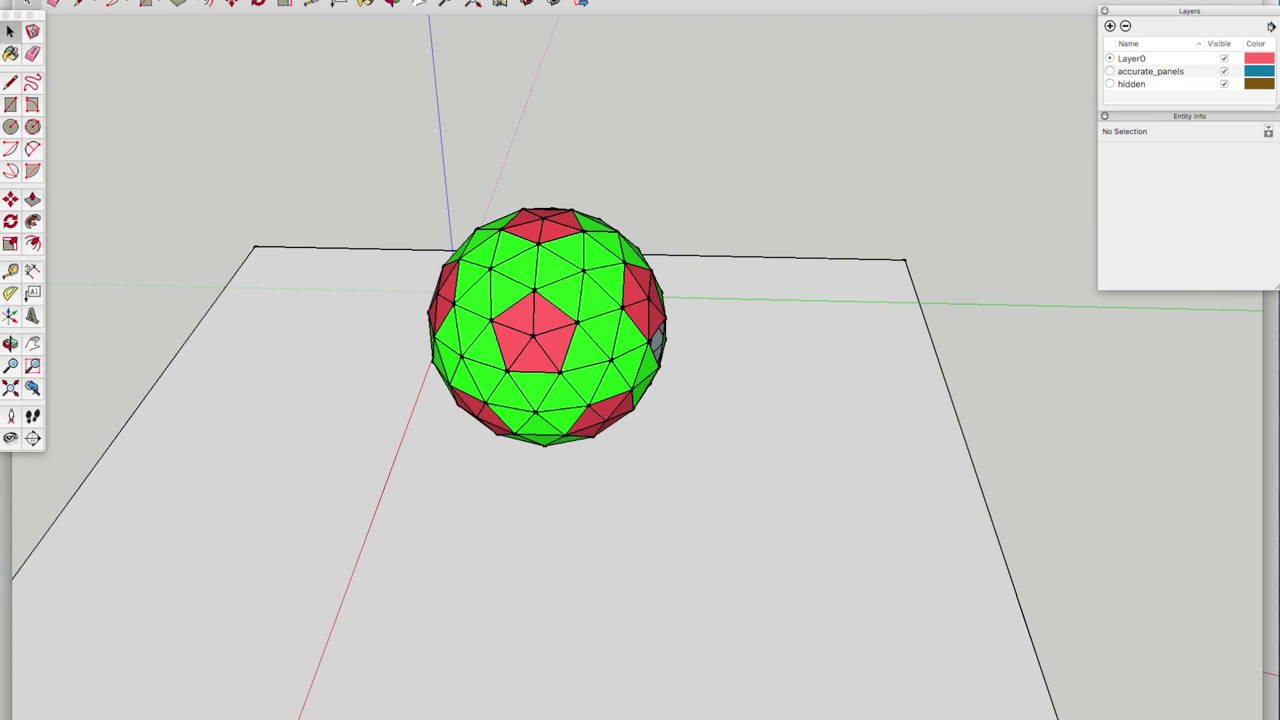
pyautogui.click(393, 5)
pyautogui.moveTo(551, 320); pyautogui.dragTo(533, 228)
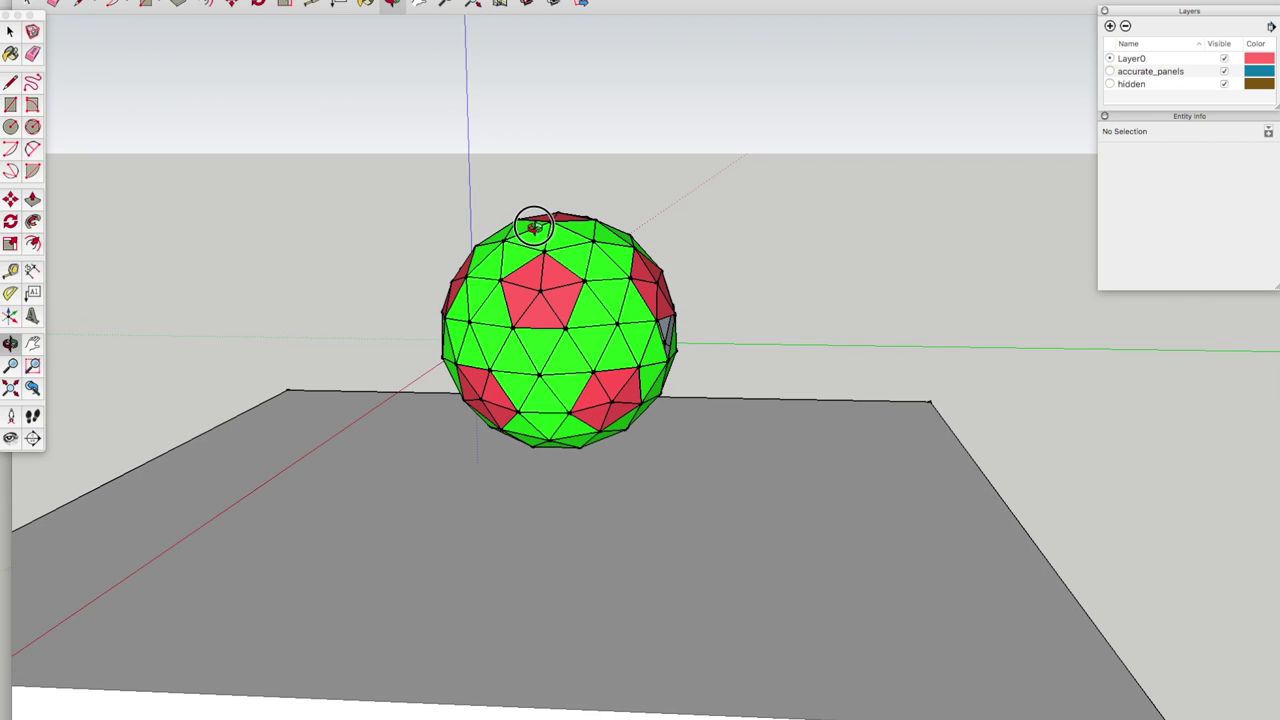
pyautogui.moveTo(566, 309); pyautogui.dragTo(543, 250)
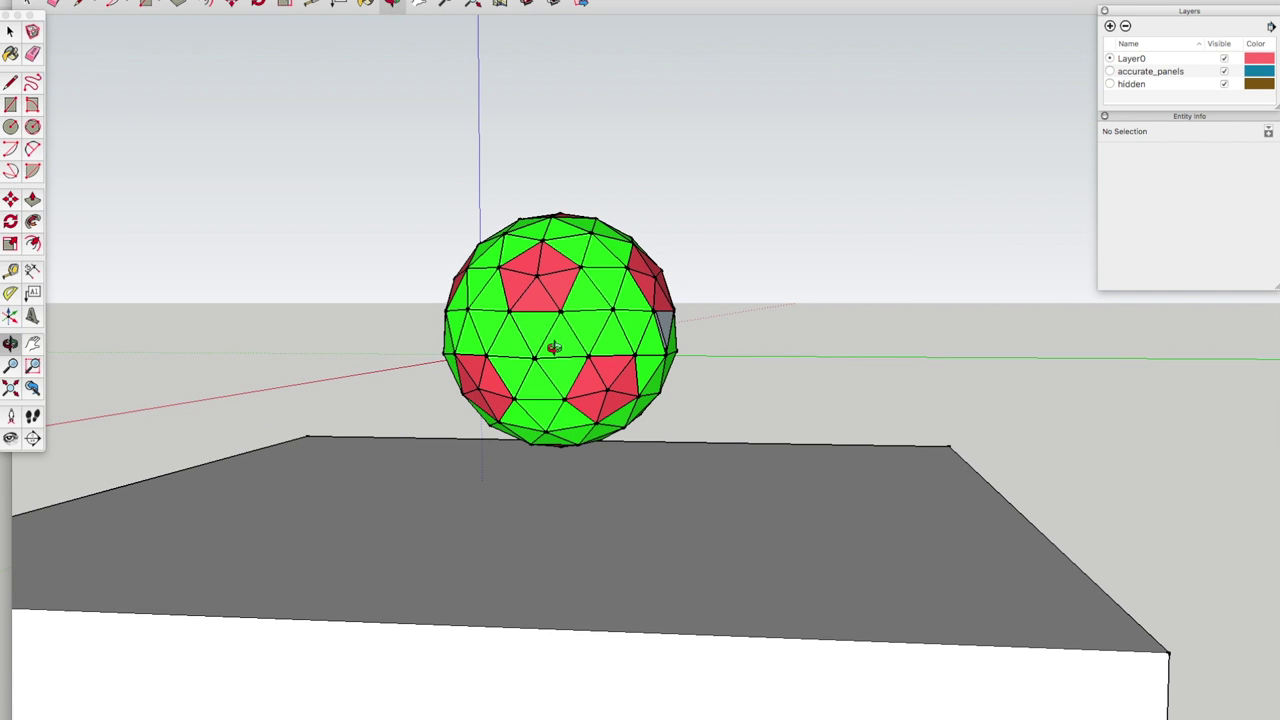
pyautogui.scroll(5, 553, 347)
pyautogui.moveTo(534, 346); pyautogui.dragTo(522, 347)
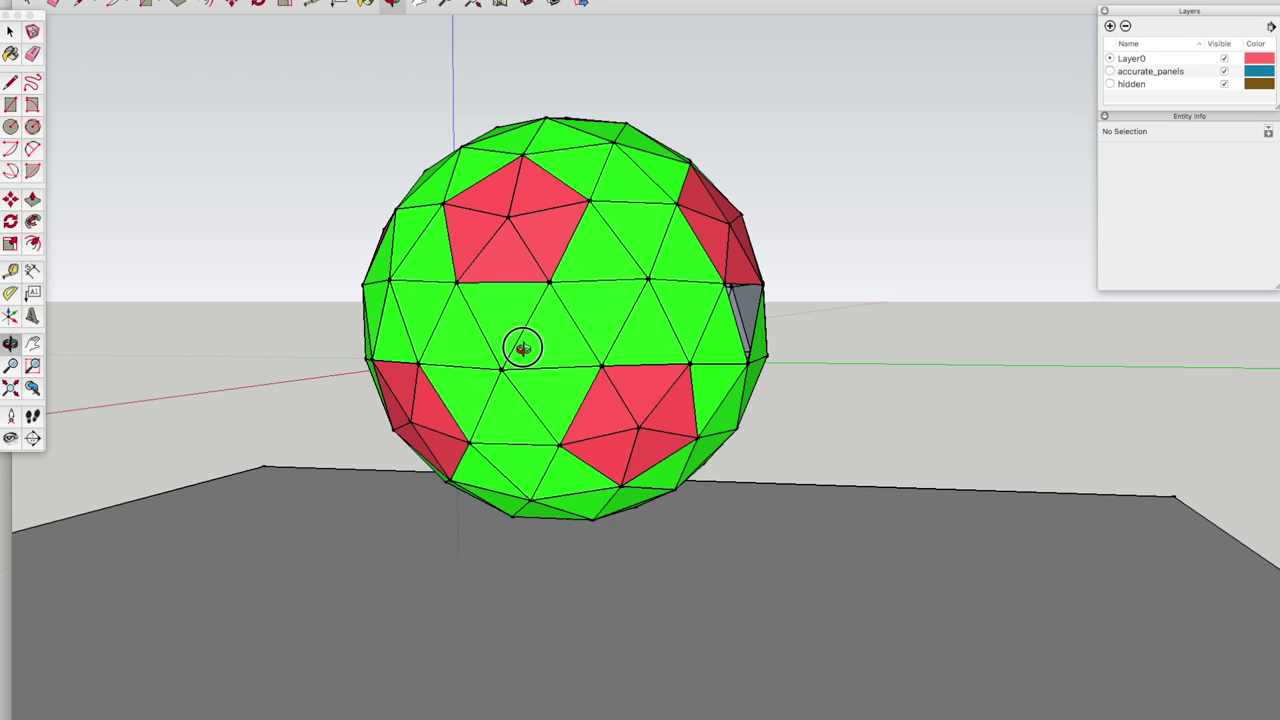
pyautogui.scroll(-6, 522, 347)
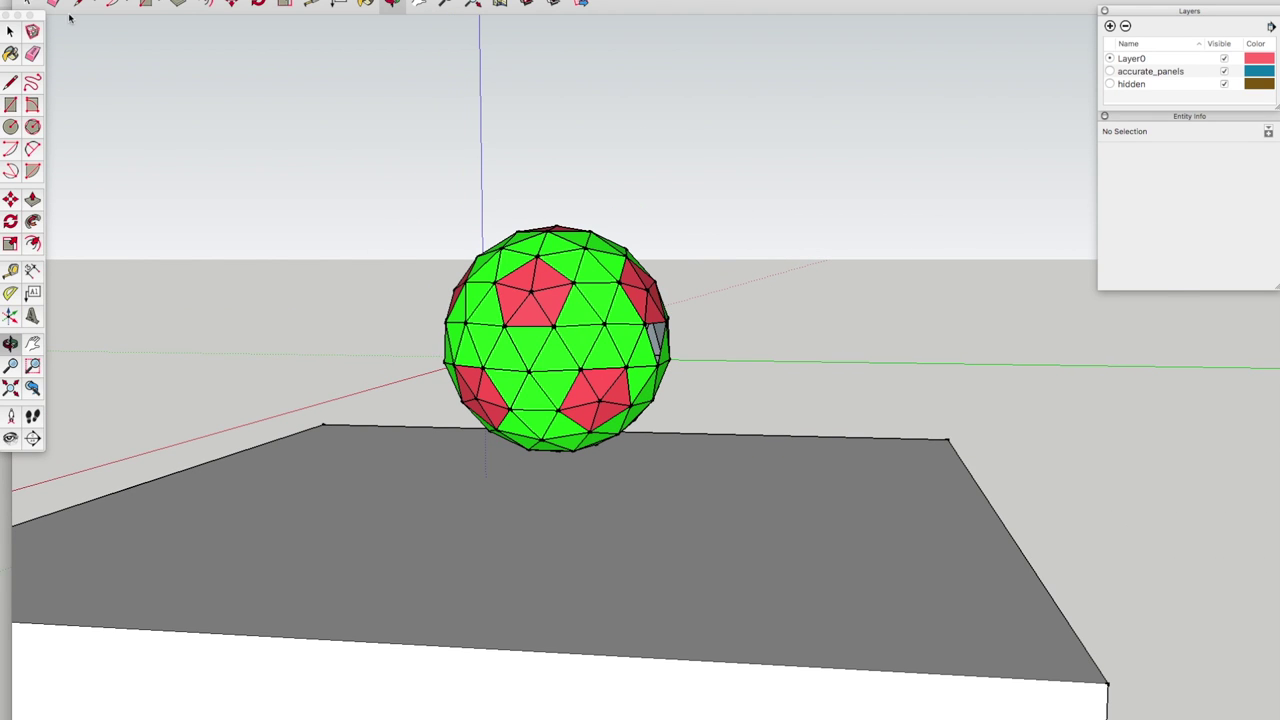
# Step: Push/Pull the slab's top face up to snap on the sphere's middle vertex
pyautogui.click(26, 2)
pyautogui.click(418, 482)
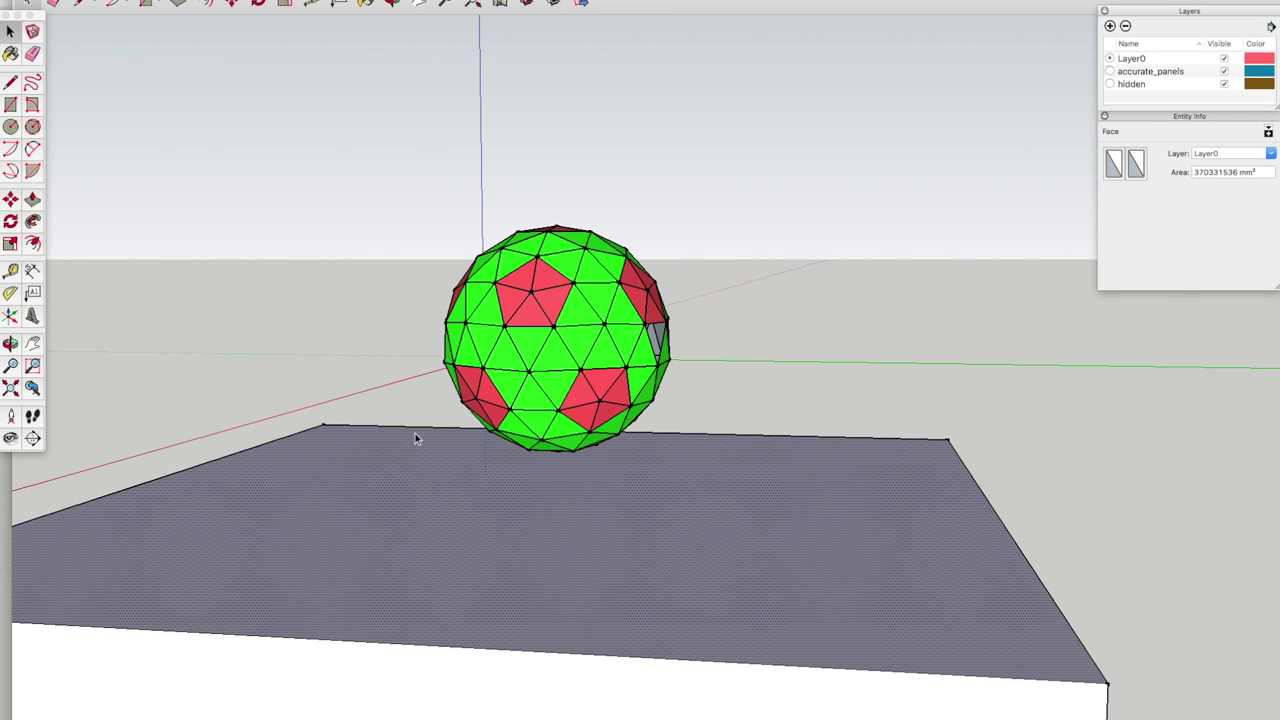
pyautogui.press('p')
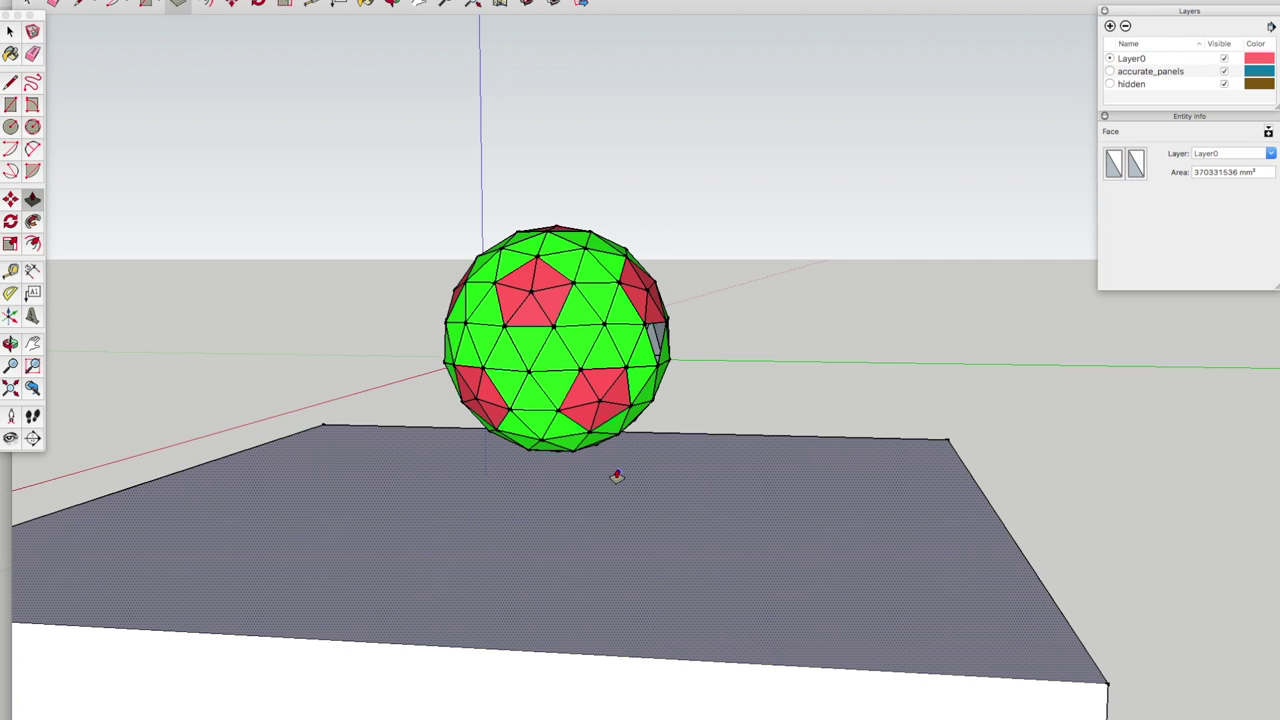
pyautogui.click(617, 476)
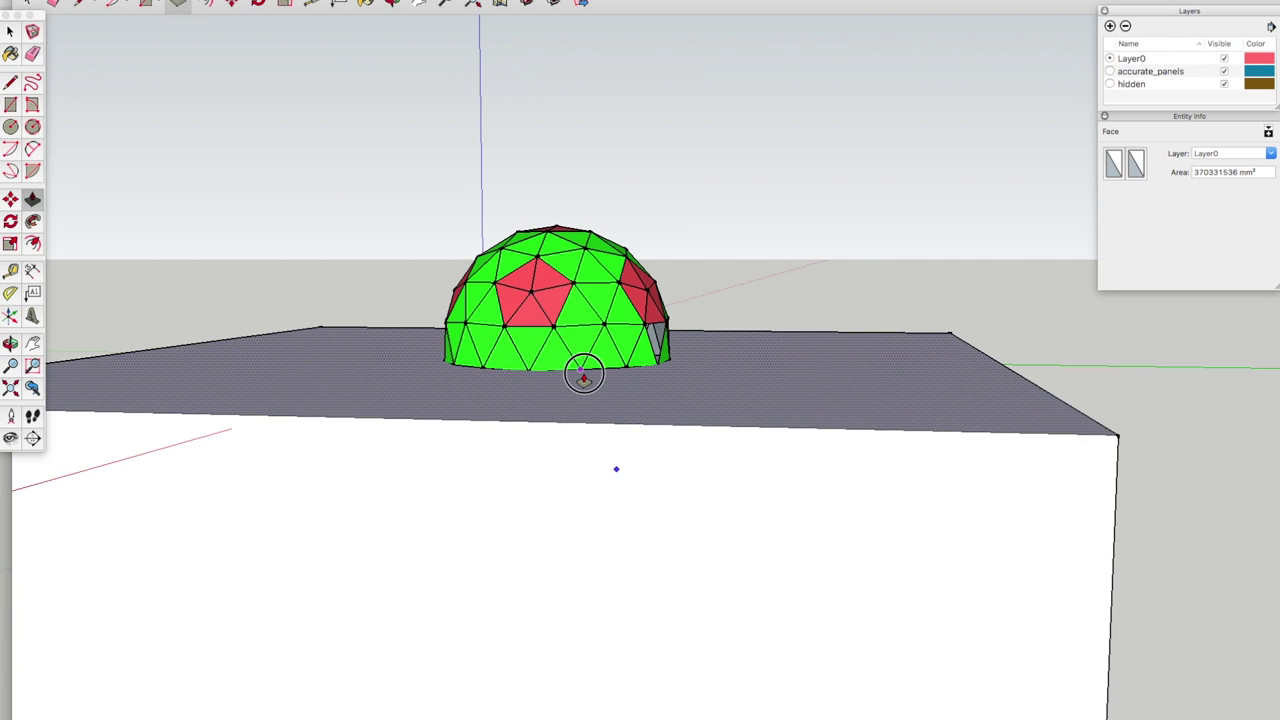
pyautogui.scroll(5, 584, 378)
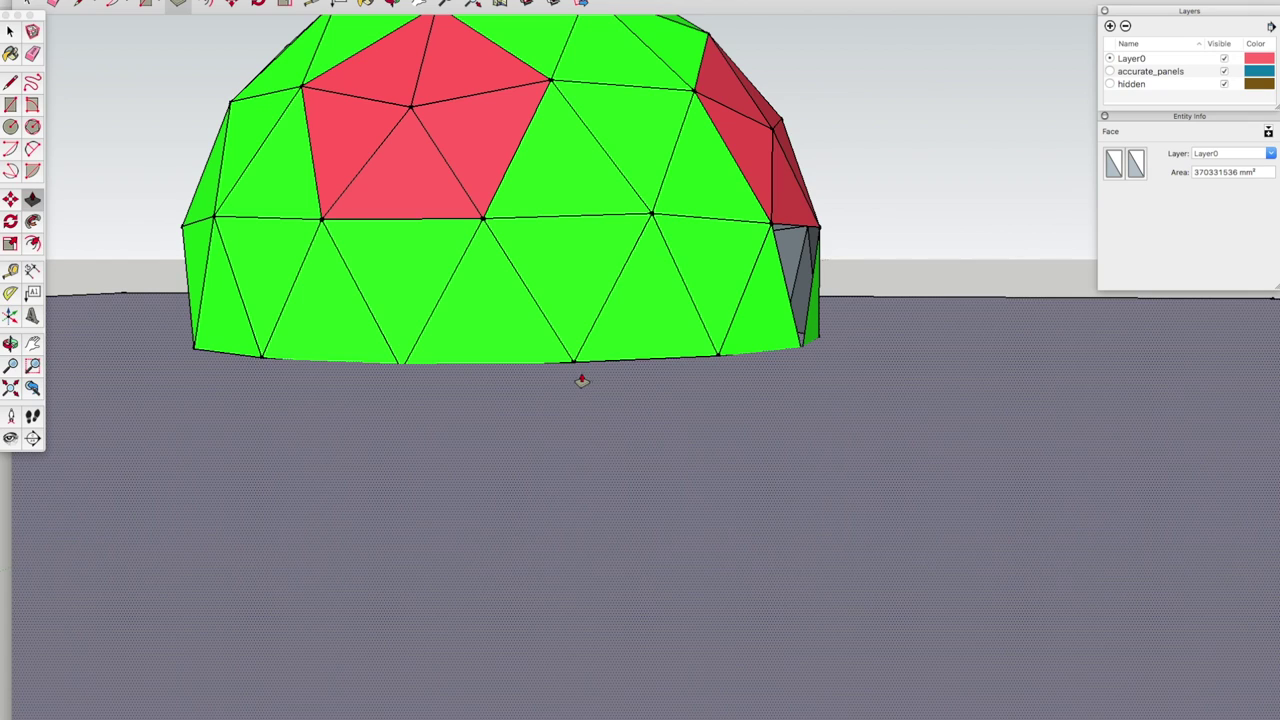
pyautogui.click(397, 358)
pyautogui.click(405, 368)
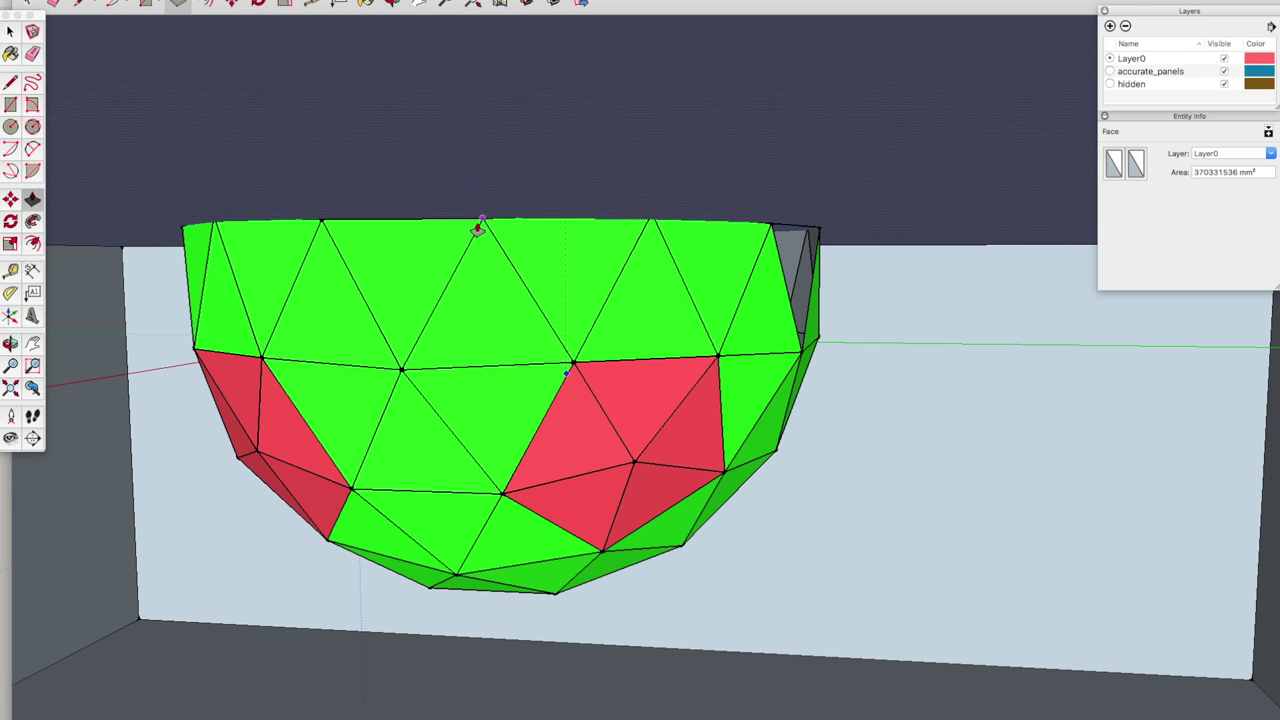
# Step: Orbit and zoom around the green-and-red half-dome to check its flat base
pyautogui.press('o')
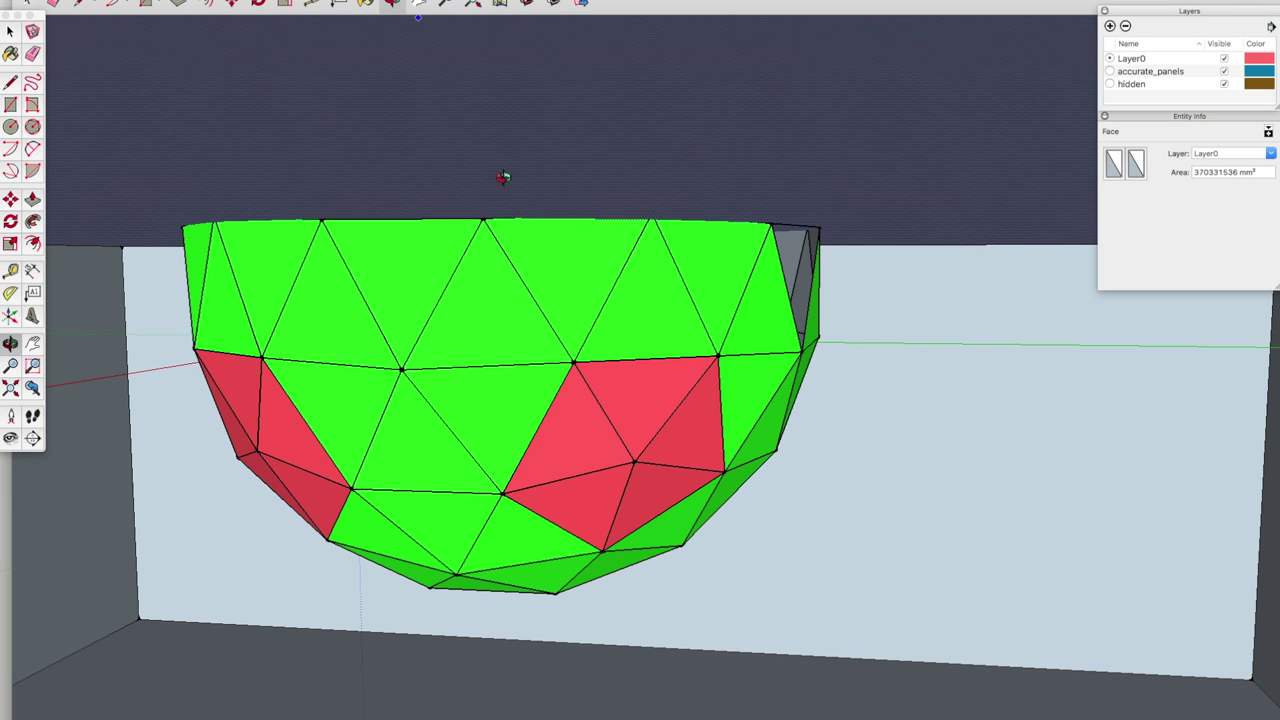
pyautogui.moveTo(563, 300); pyautogui.dragTo(474, 391)
pyautogui.scroll(3, 502, 313)
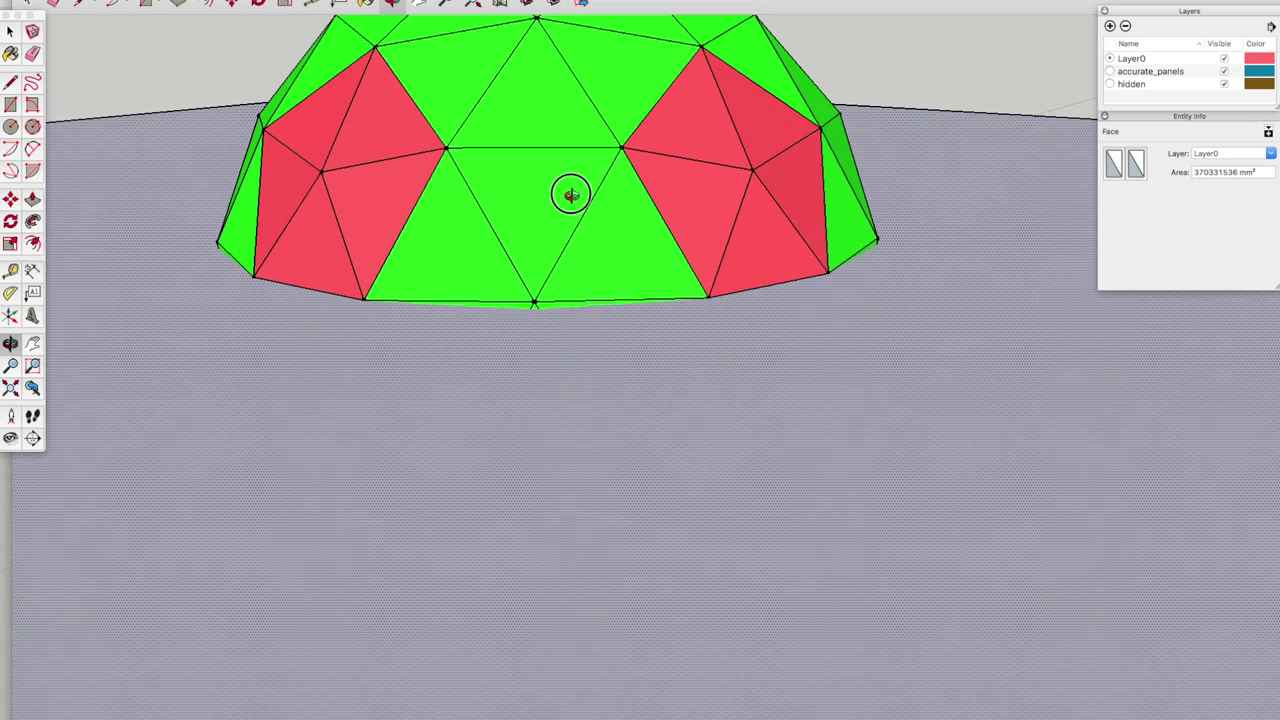
pyautogui.moveTo(571, 194); pyautogui.dragTo(566, 154)
pyautogui.scroll(-3, 601, 337)
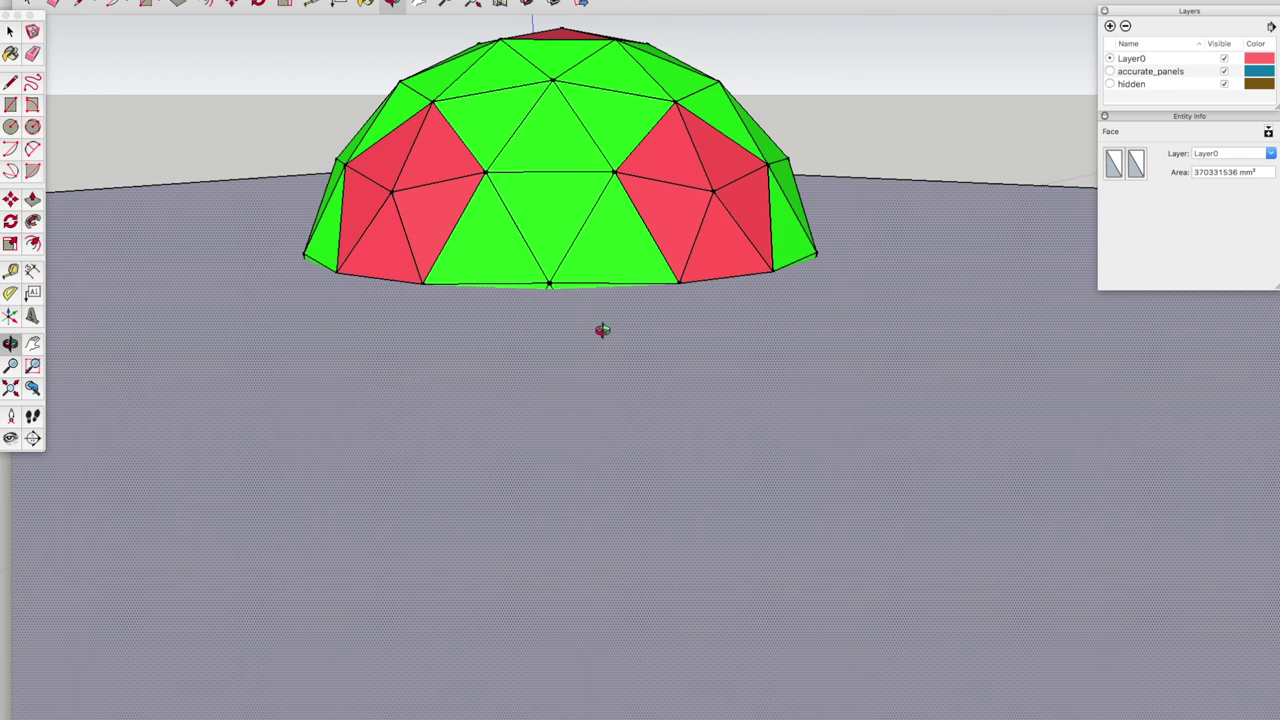
pyautogui.moveTo(602, 330); pyautogui.dragTo(583, 194)
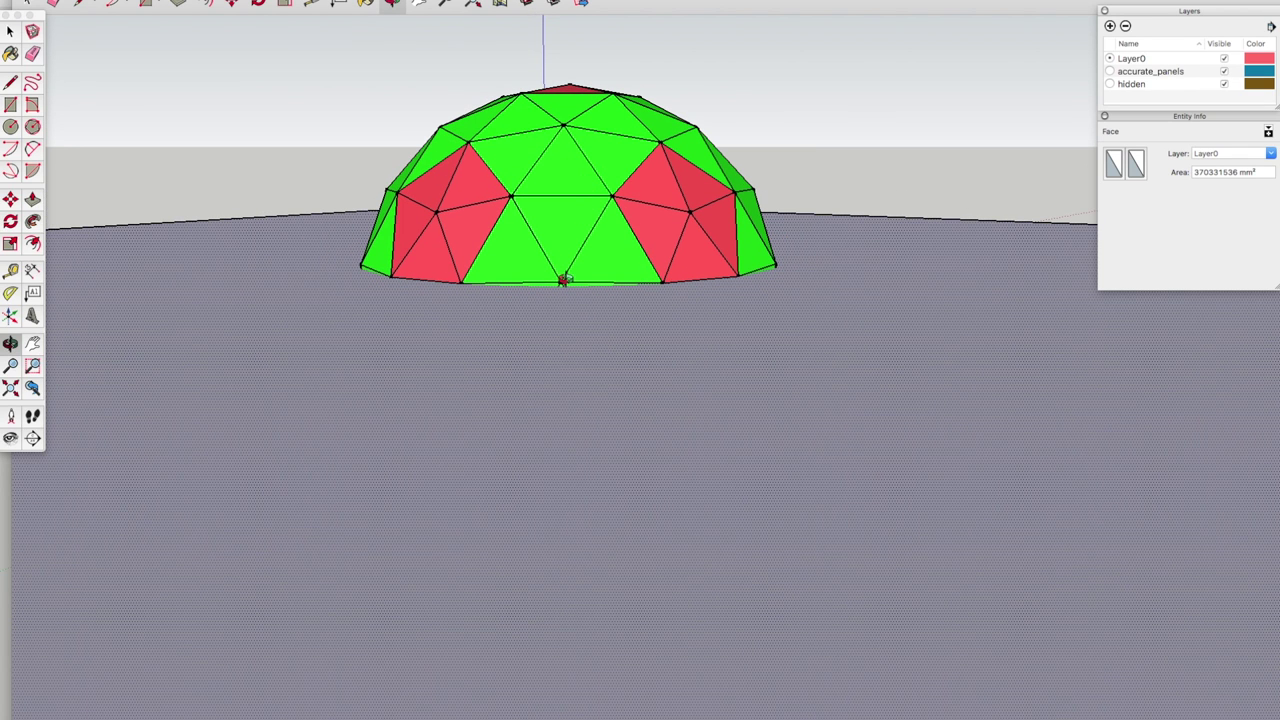
pyautogui.scroll(3, 563, 280)
pyautogui.moveTo(569, 297); pyautogui.dragTo(585, 305)
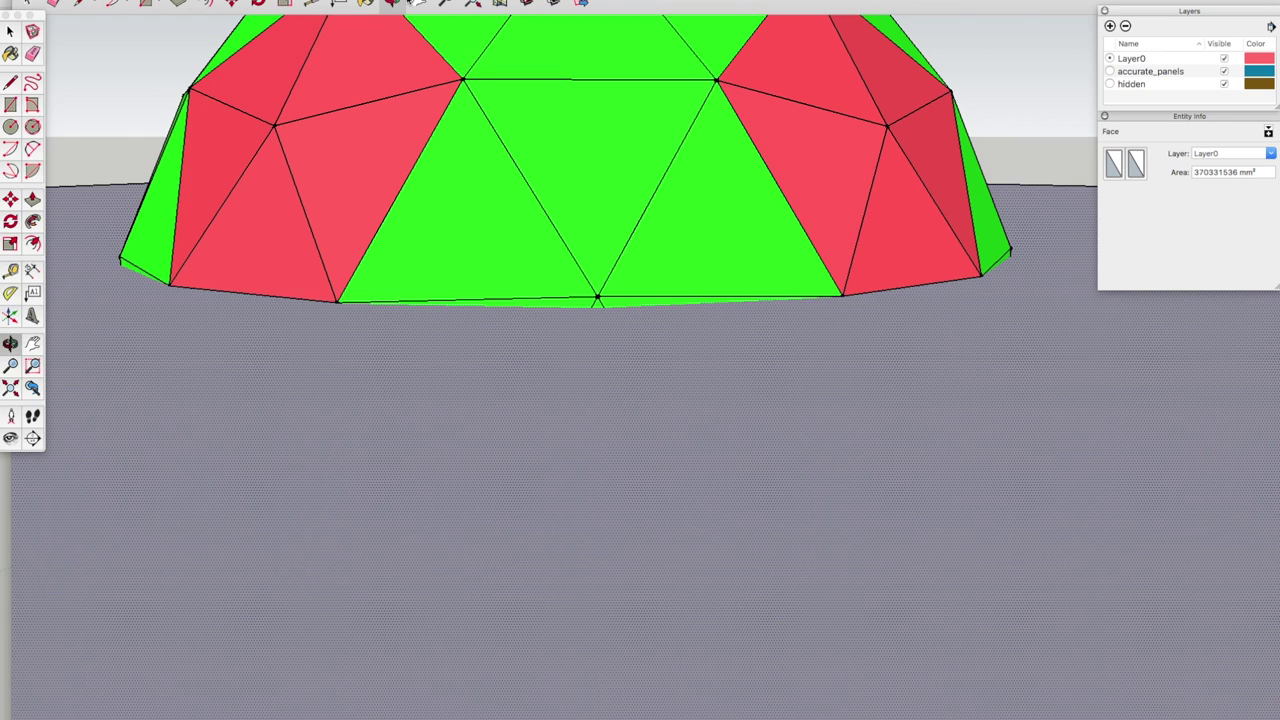
pyautogui.click(413, 5)
pyautogui.moveTo(534, 131); pyautogui.dragTo(600, 395)
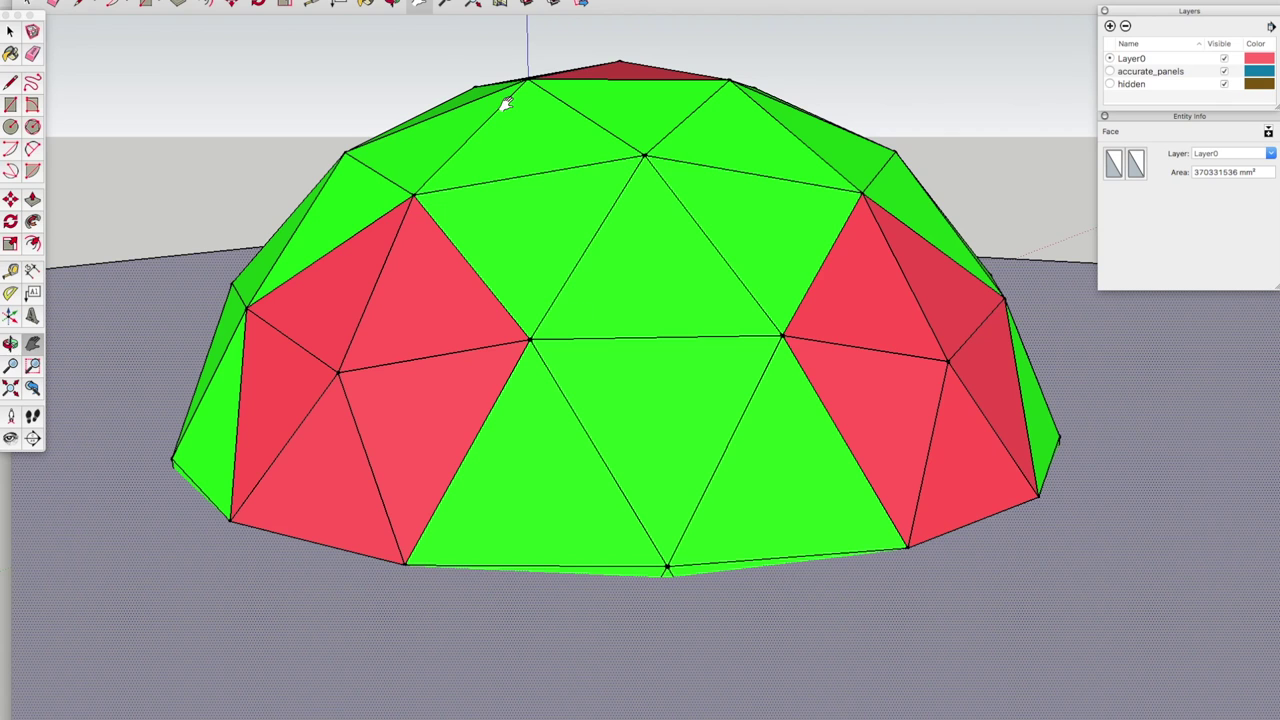
pyautogui.click(395, 5)
pyautogui.moveTo(608, 400)
pyautogui.mouseDown()
pyautogui.moveTo(608, 417)
pyautogui.moveTo(603, 380)
pyautogui.mouseUp()
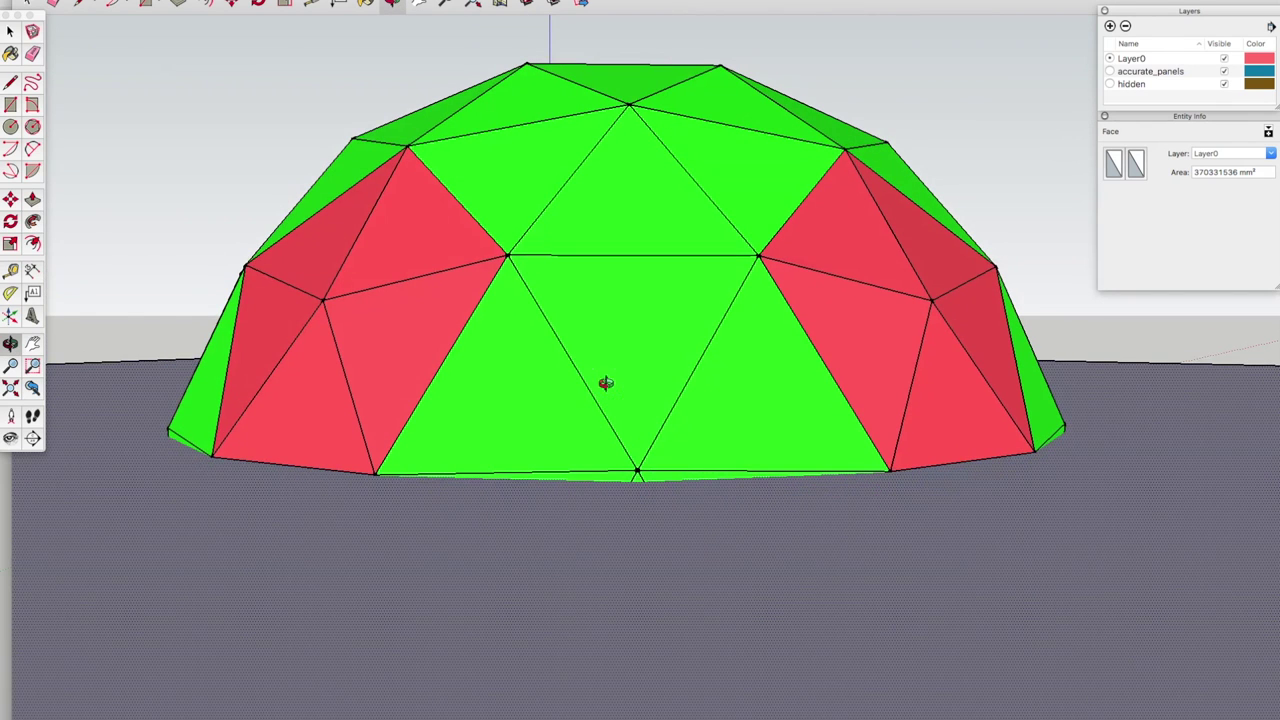
pyautogui.scroll(2, 638, 476)
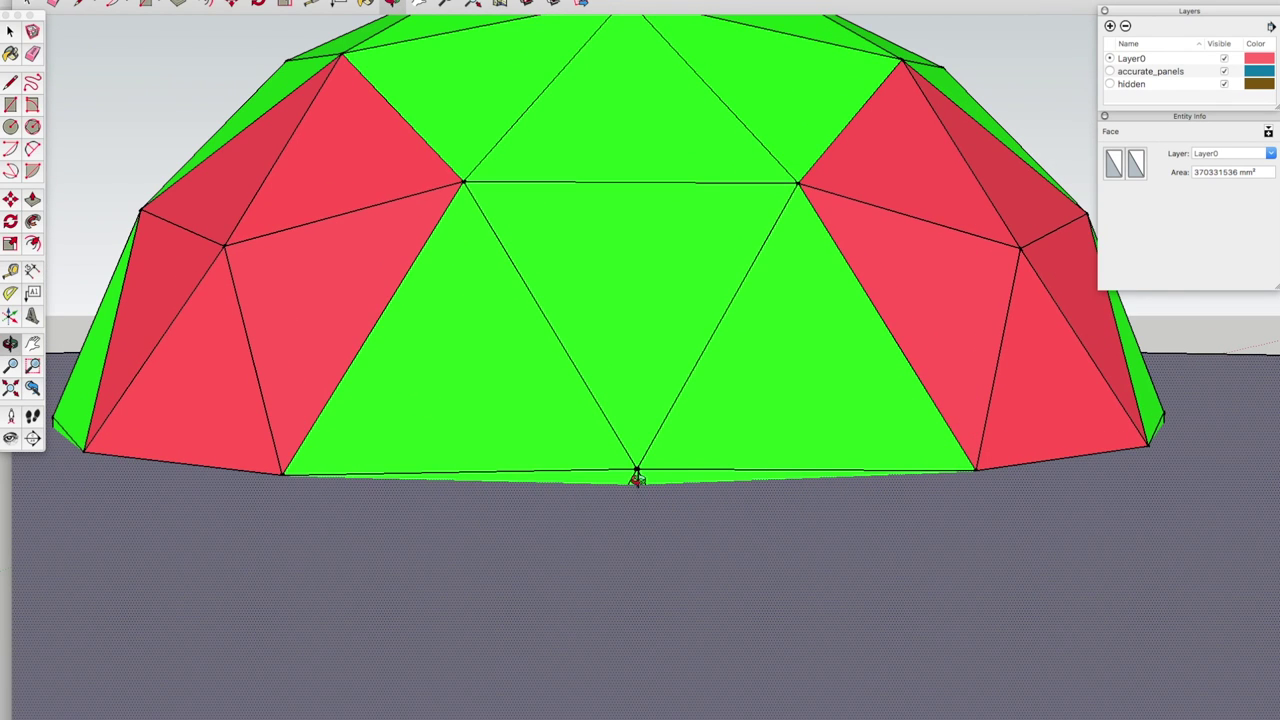
pyautogui.scroll(-3, 637, 478)
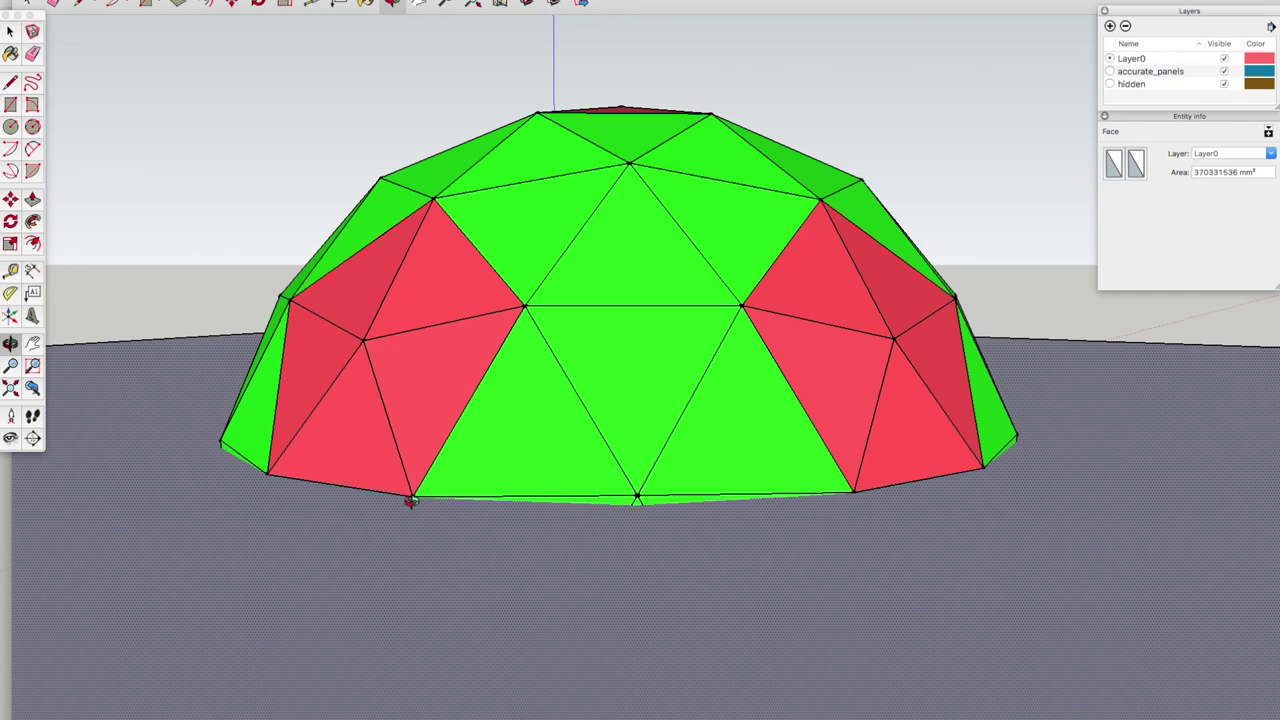
pyautogui.click(409, 503)
pyautogui.moveTo(409, 503); pyautogui.dragTo(434, 514)
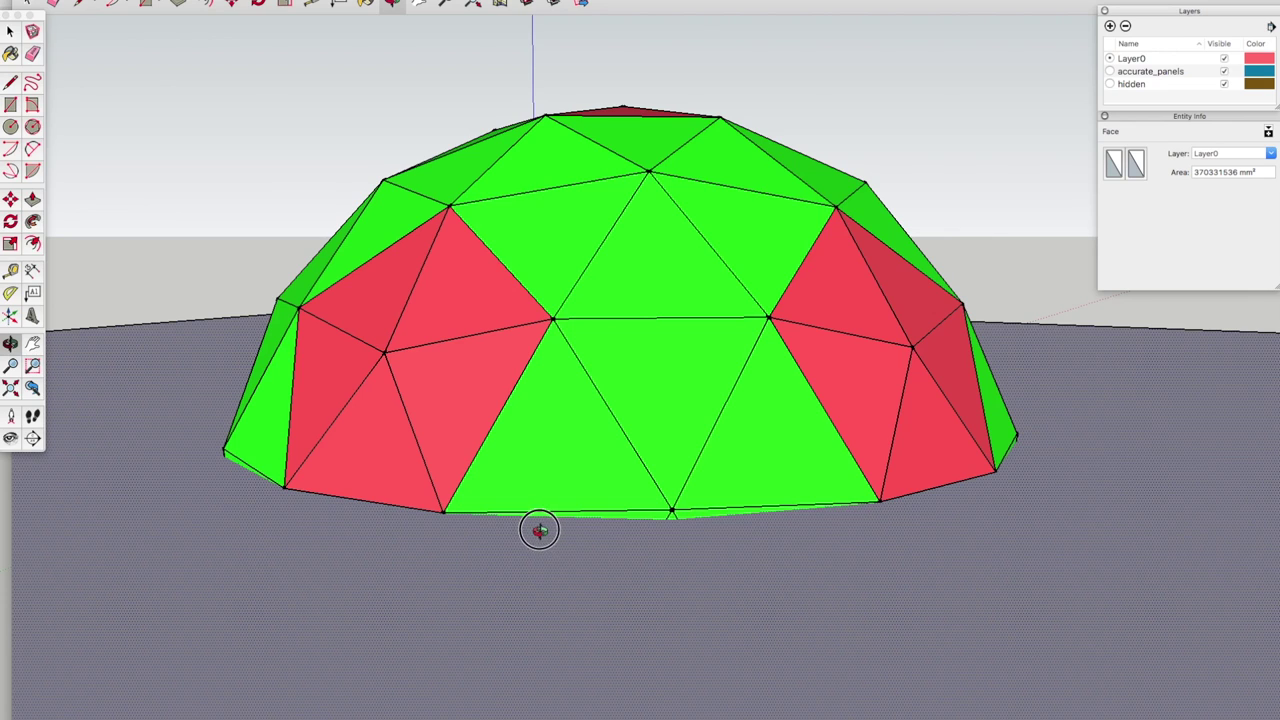
pyautogui.moveTo(534, 529); pyautogui.dragTo(528, 531)
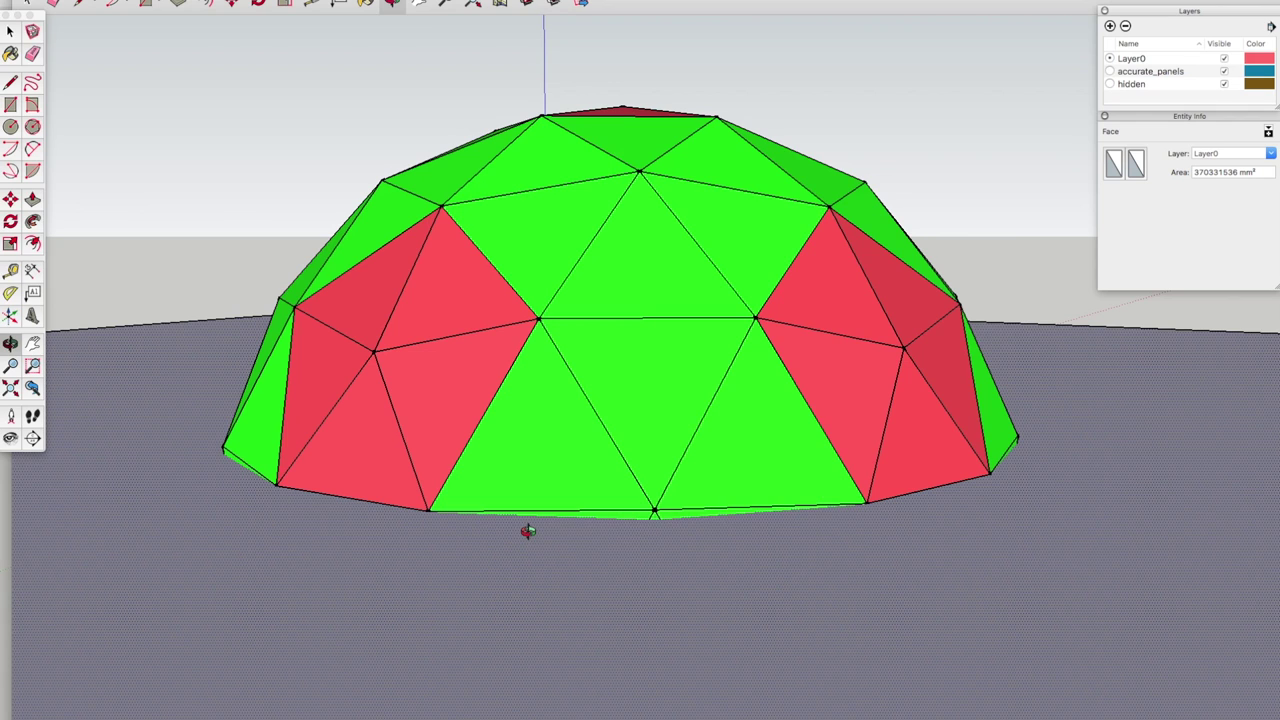
pyautogui.moveTo(643, 517); pyautogui.dragTo(607, 512, button='middle')
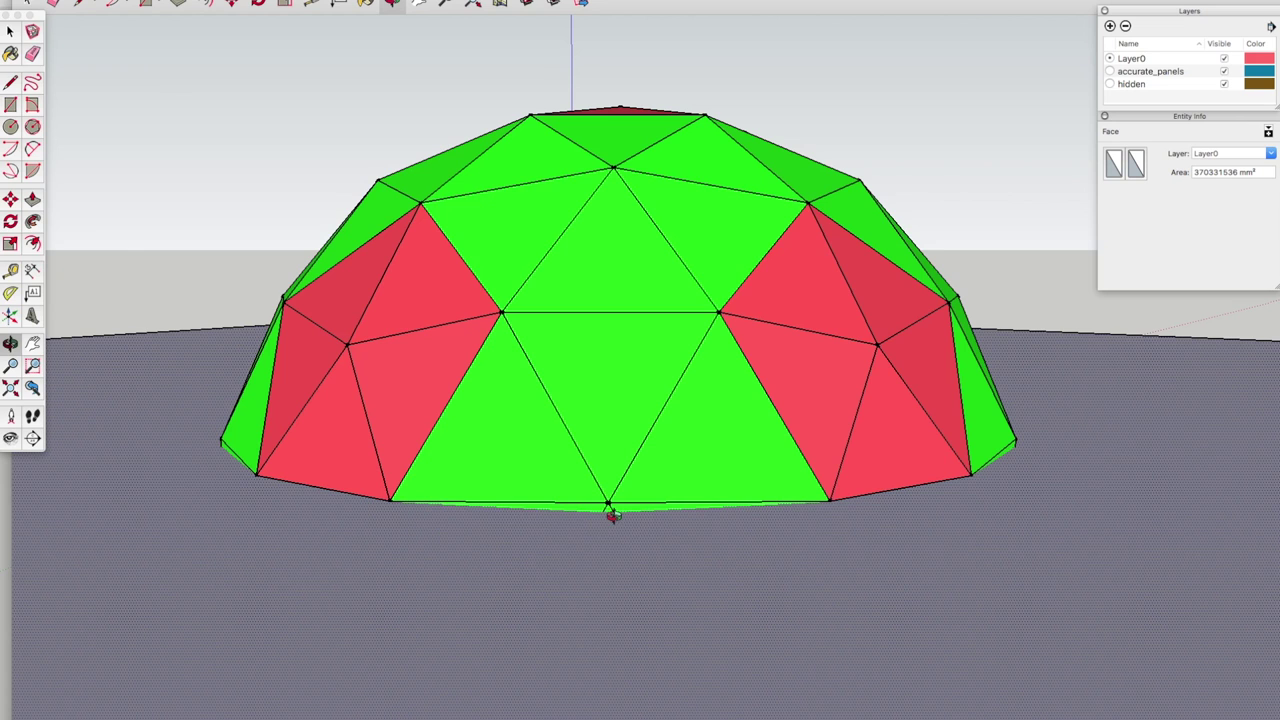
pyautogui.moveTo(589, 423); pyautogui.dragTo(589, 390, button='middle')
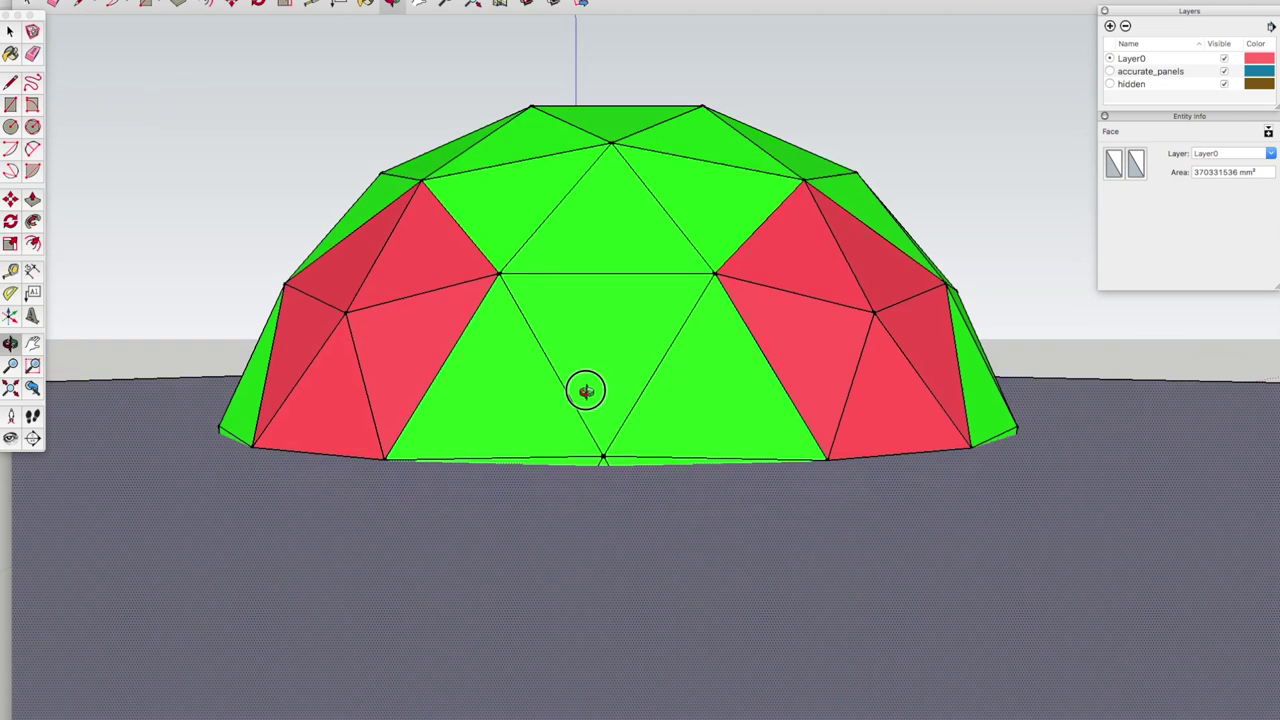
pyautogui.scroll(-2, 589, 390)
pyautogui.moveTo(602, 458); pyautogui.dragTo(594, 491)
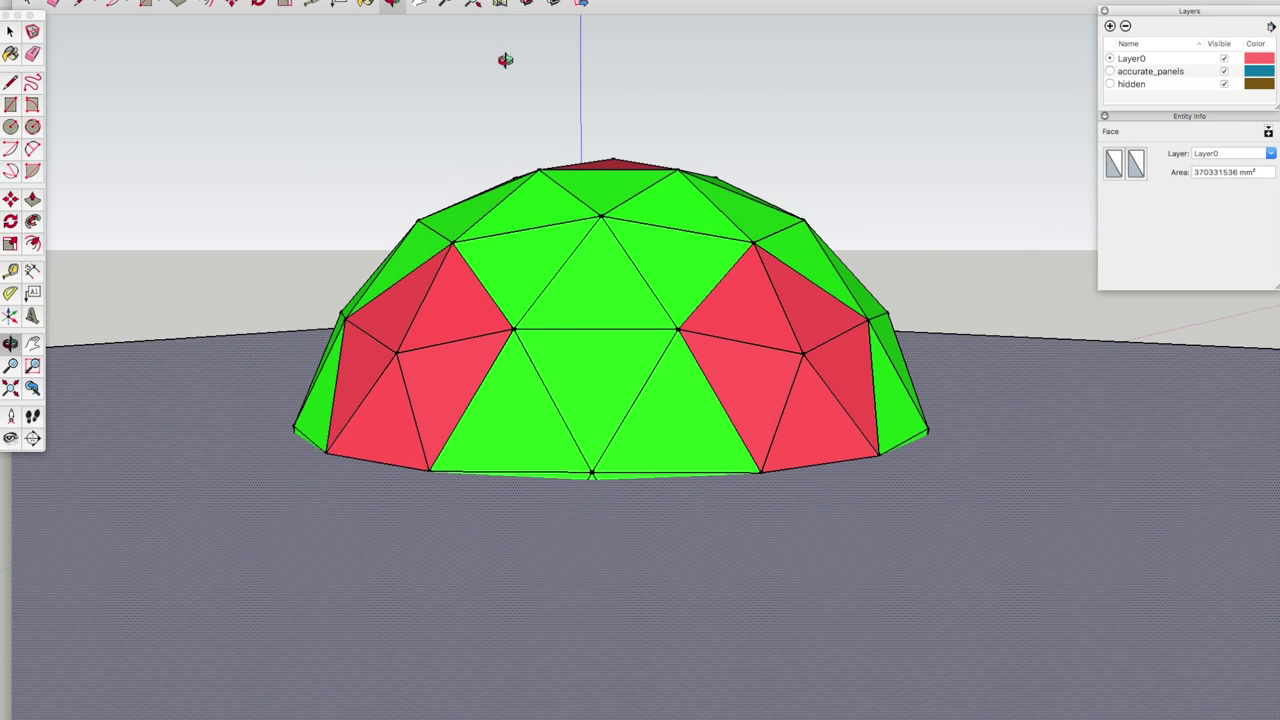
pyautogui.moveTo(556, 6); pyautogui.dragTo(552, 71)
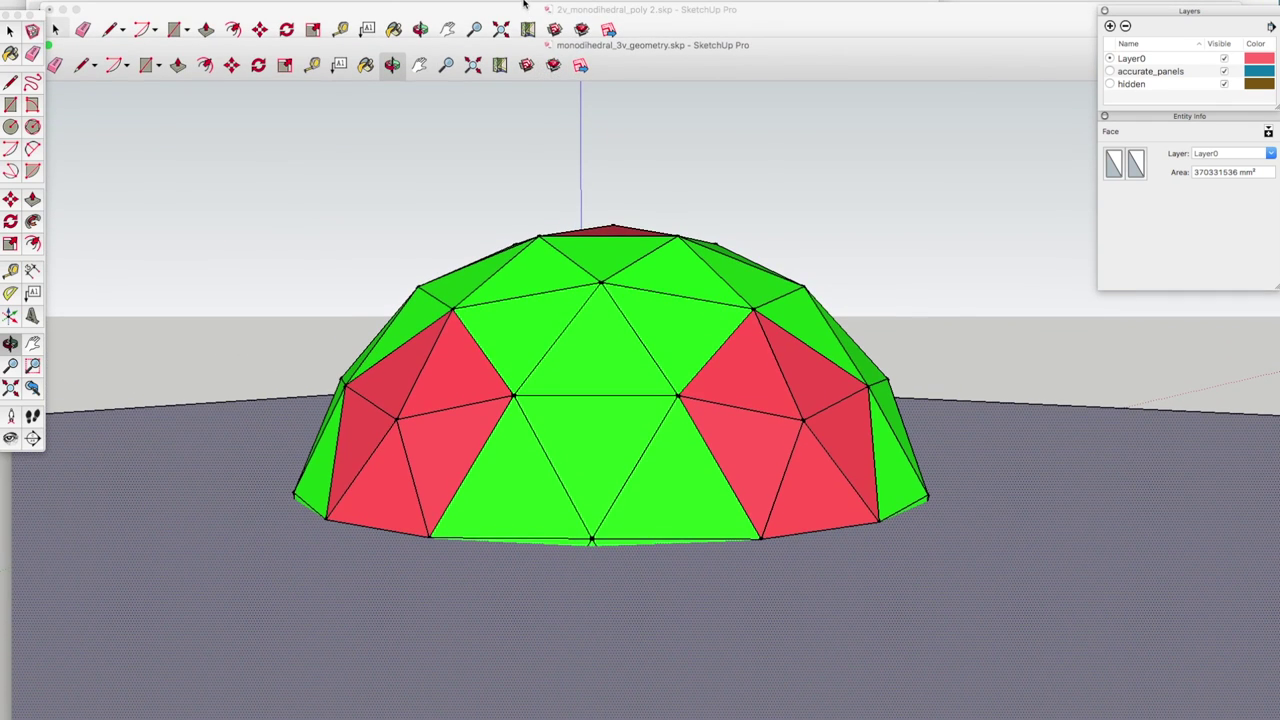
# Step: Bring the white 2v_monodihedral_poly 2 dome window to the front, full screen, viewed from lower down
pyautogui.click(523, 5)
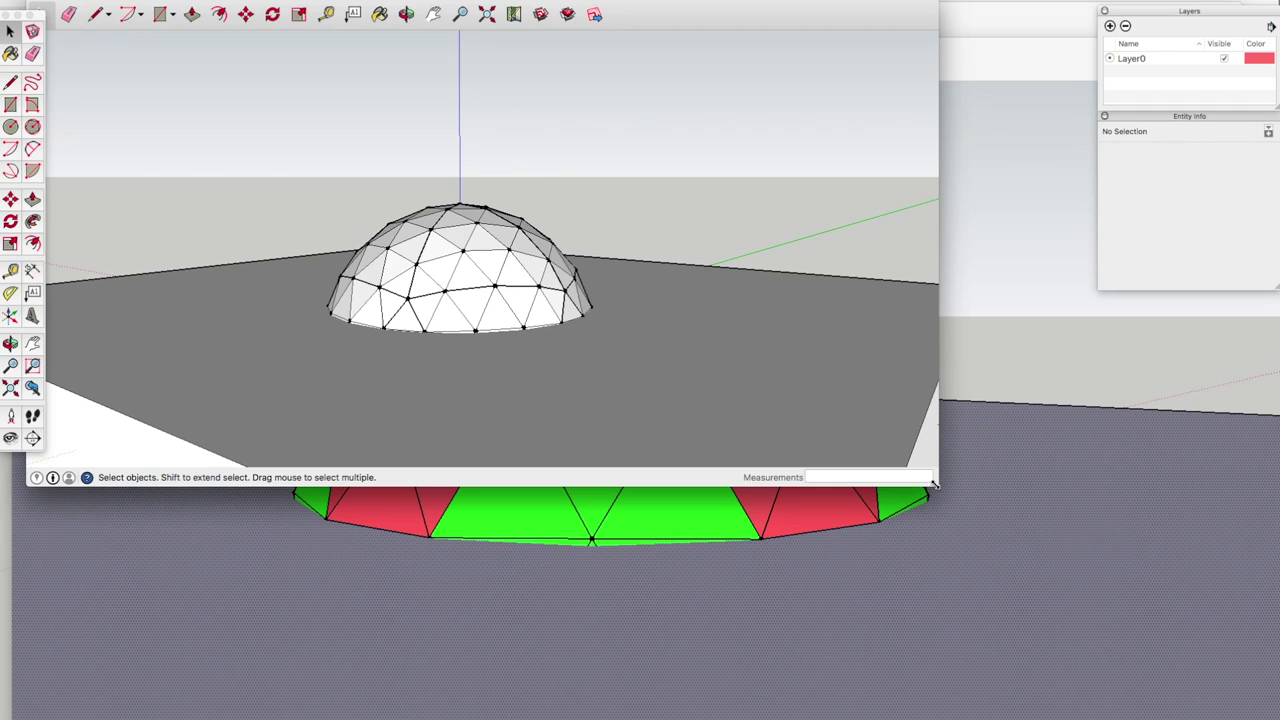
pyautogui.moveTo(933, 485)
pyautogui.mouseDown()
pyautogui.moveTo(1100, 715)
pyautogui.moveTo(1270, 716)
pyautogui.mouseUp()
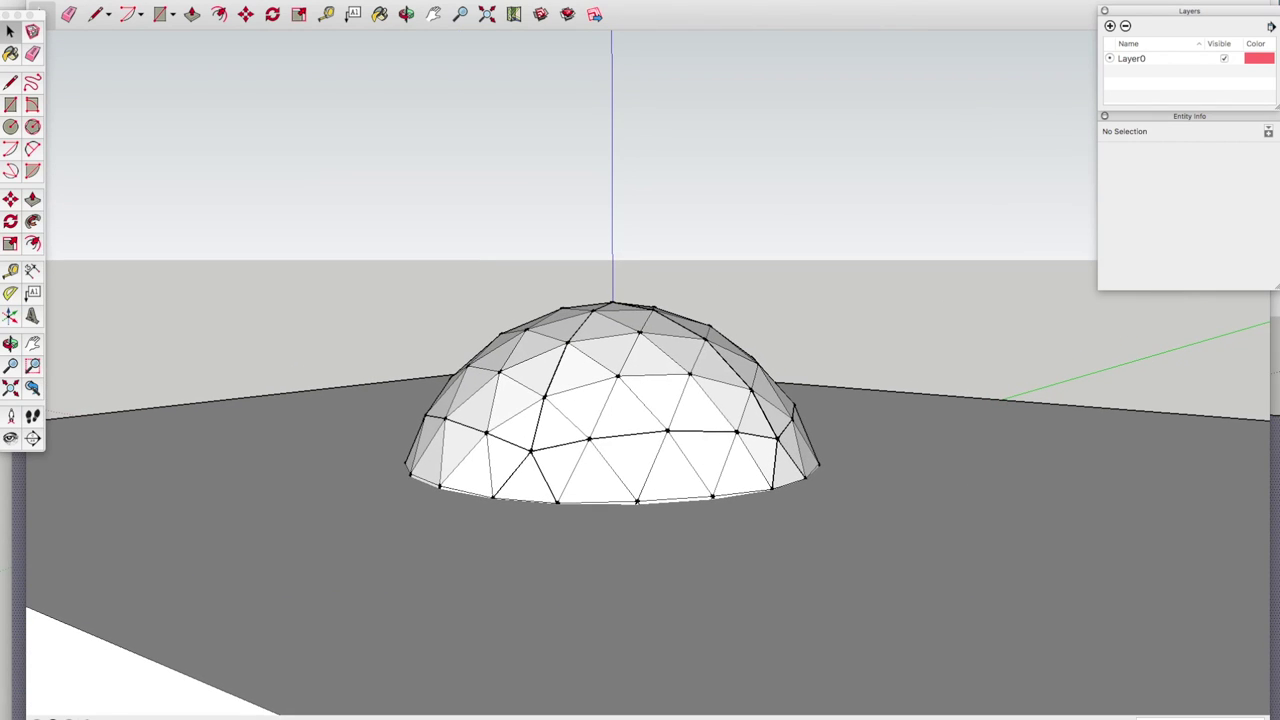
pyautogui.scroll(2, 578, 397)
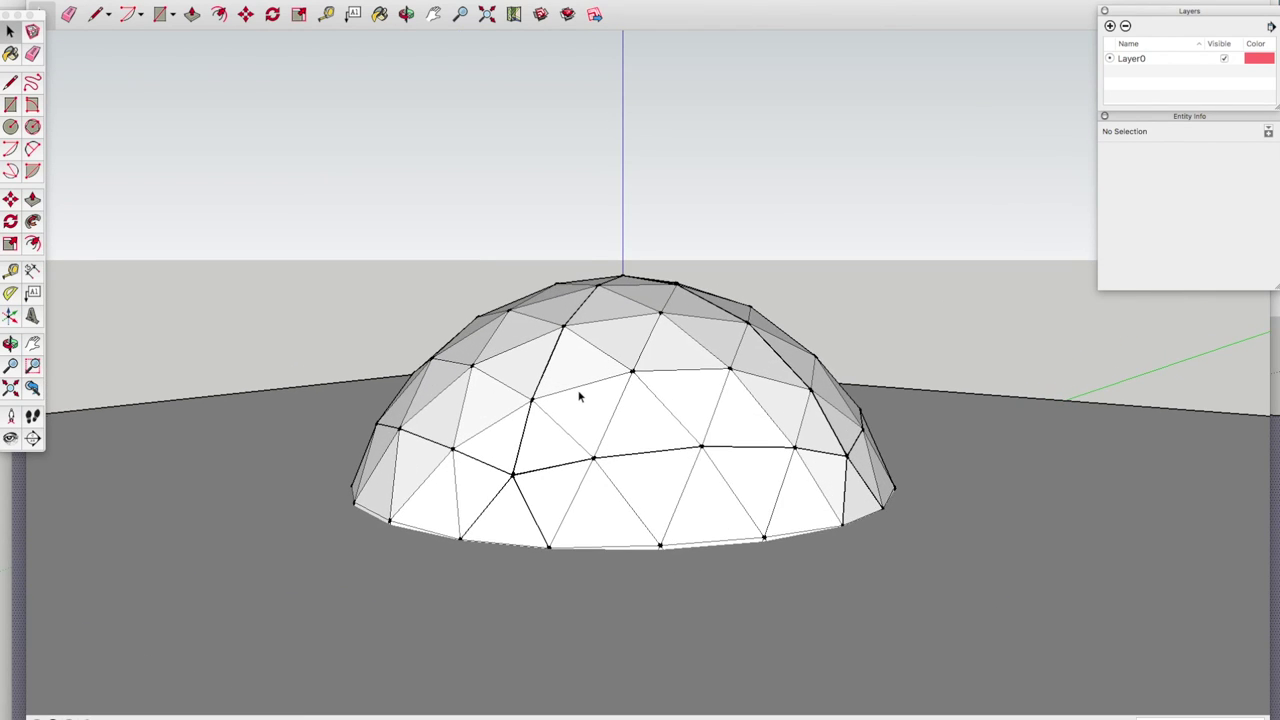
pyautogui.click(406, 13)
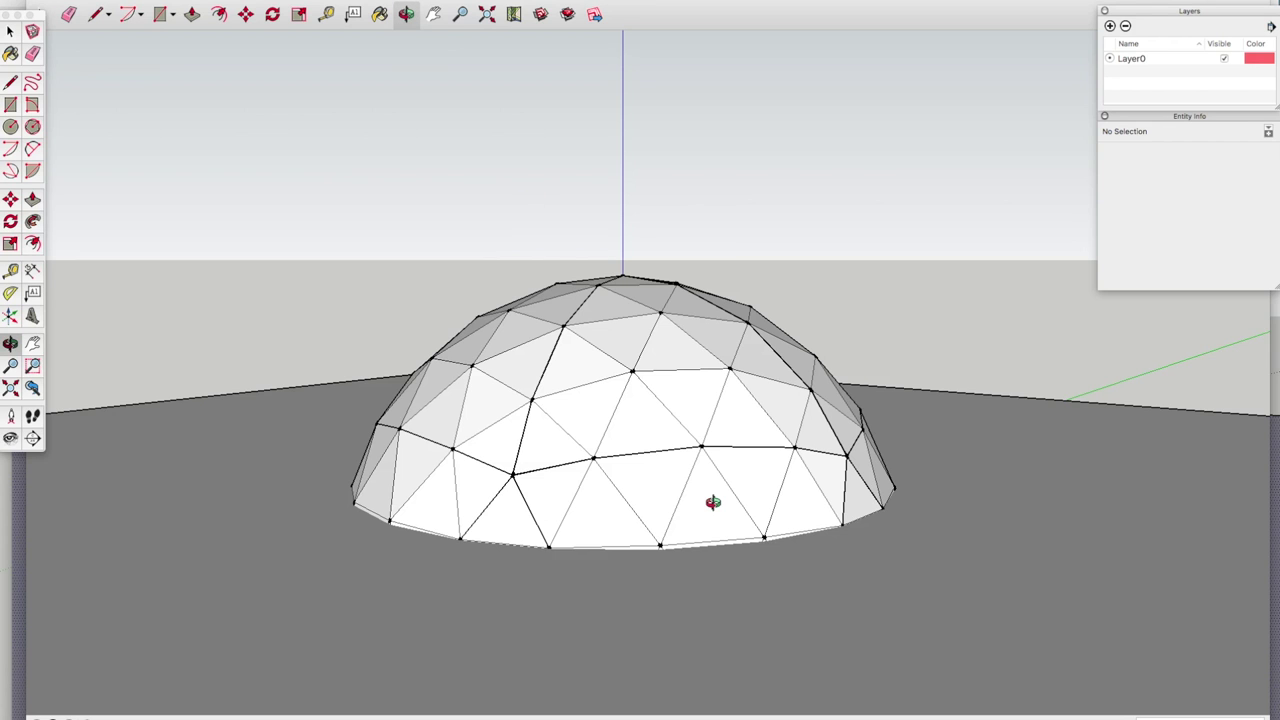
pyautogui.moveTo(712, 503); pyautogui.dragTo(694, 450)
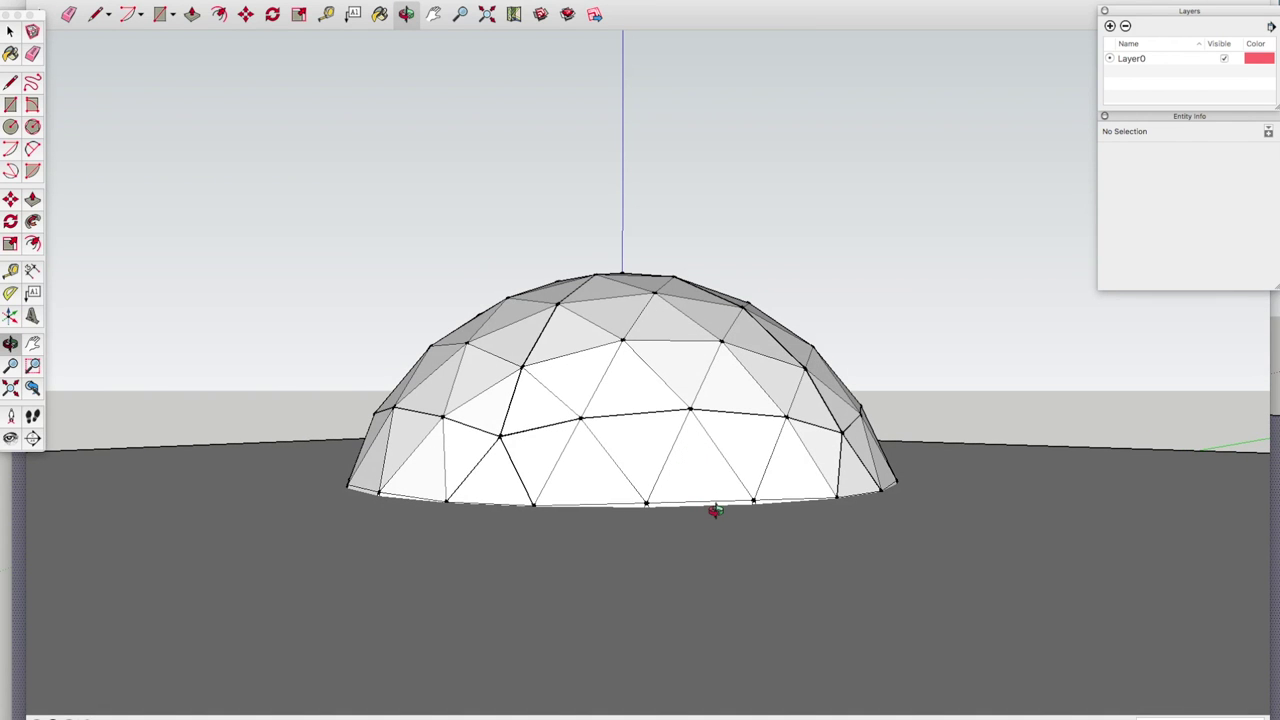
pyautogui.scroll(5, 710, 500)
pyautogui.scroll(-5, 714, 502)
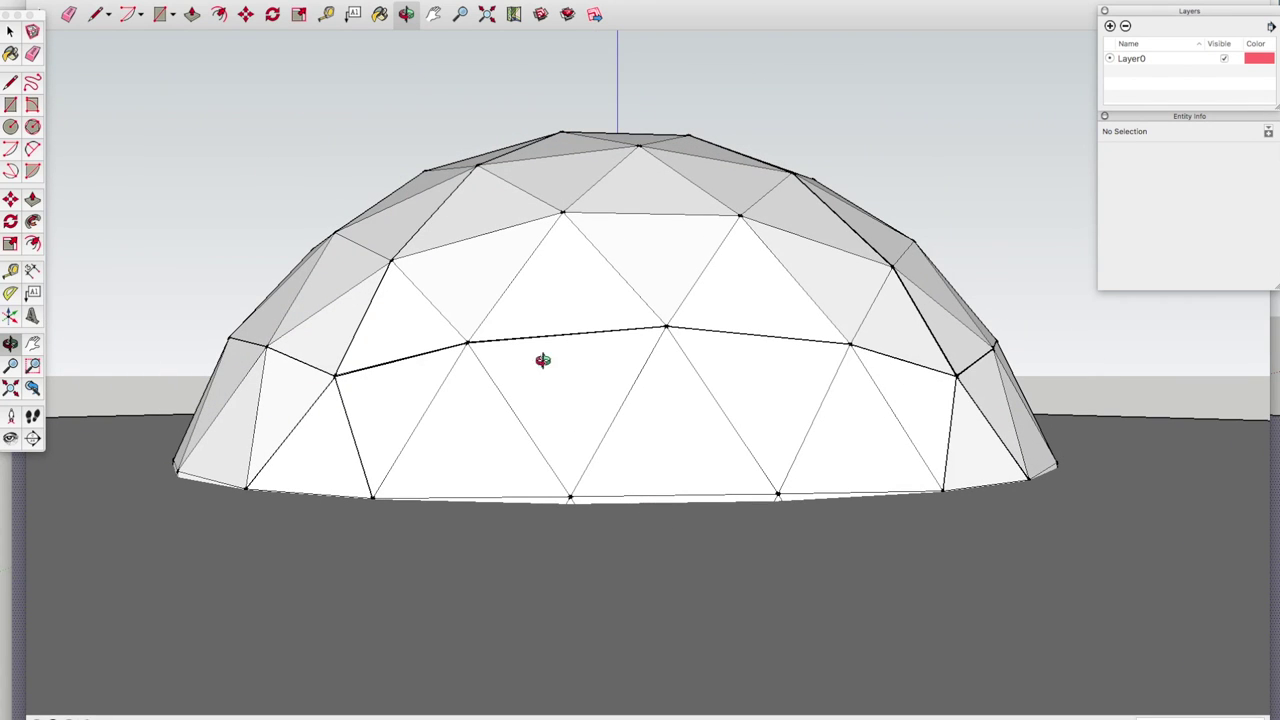
# Step: Push/Pull the ground face down below the dome's base, then clear the selection
pyautogui.click(192, 14)
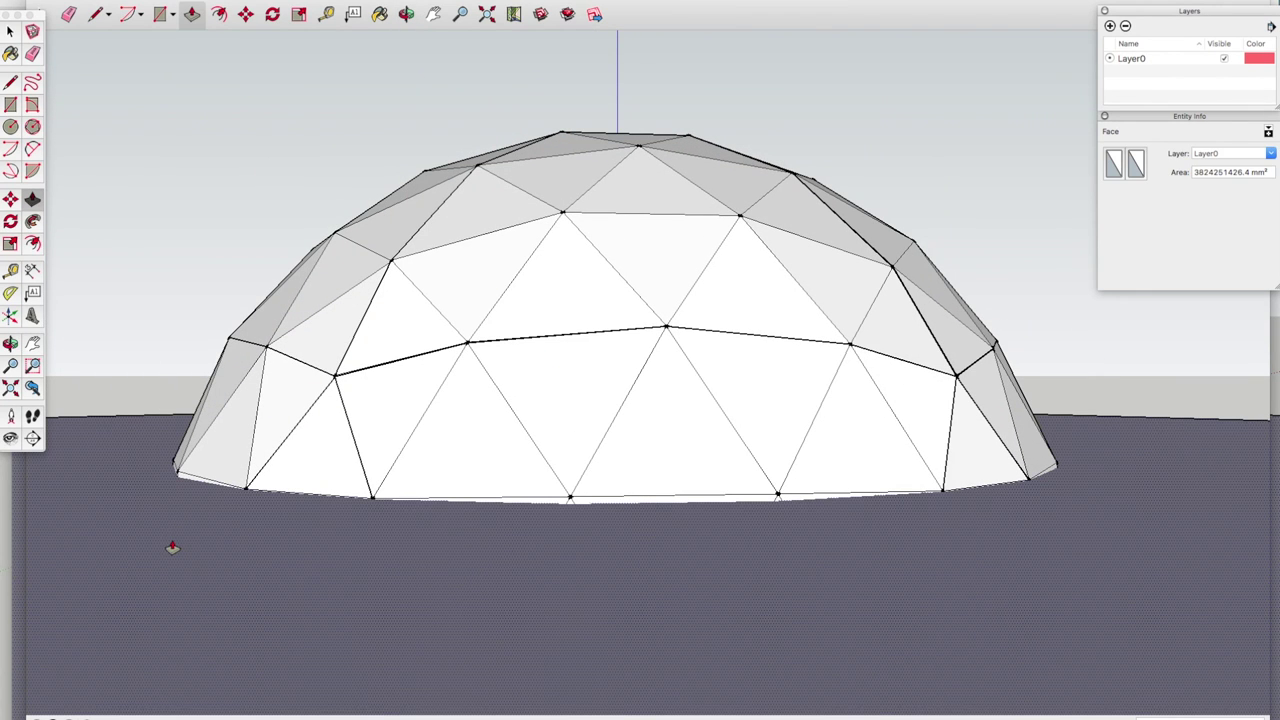
pyautogui.moveTo(171, 543); pyautogui.dragTo(400, 556)
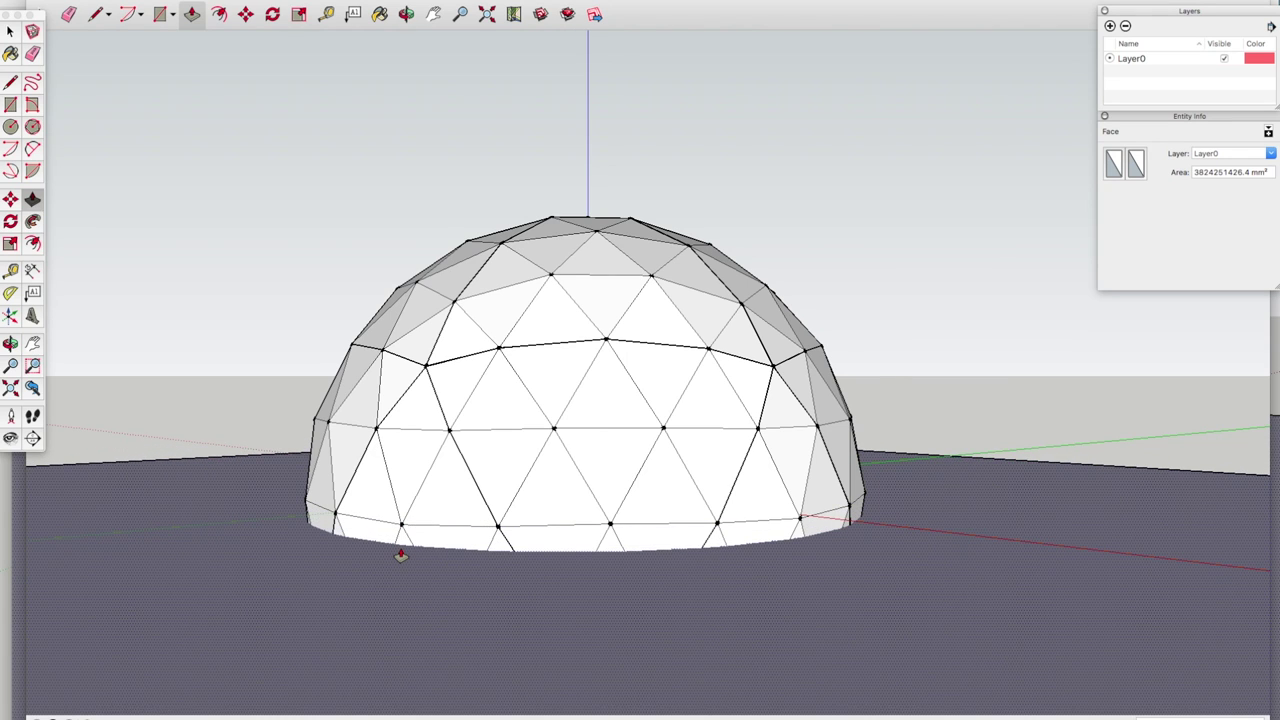
pyautogui.scroll(5, 400, 555)
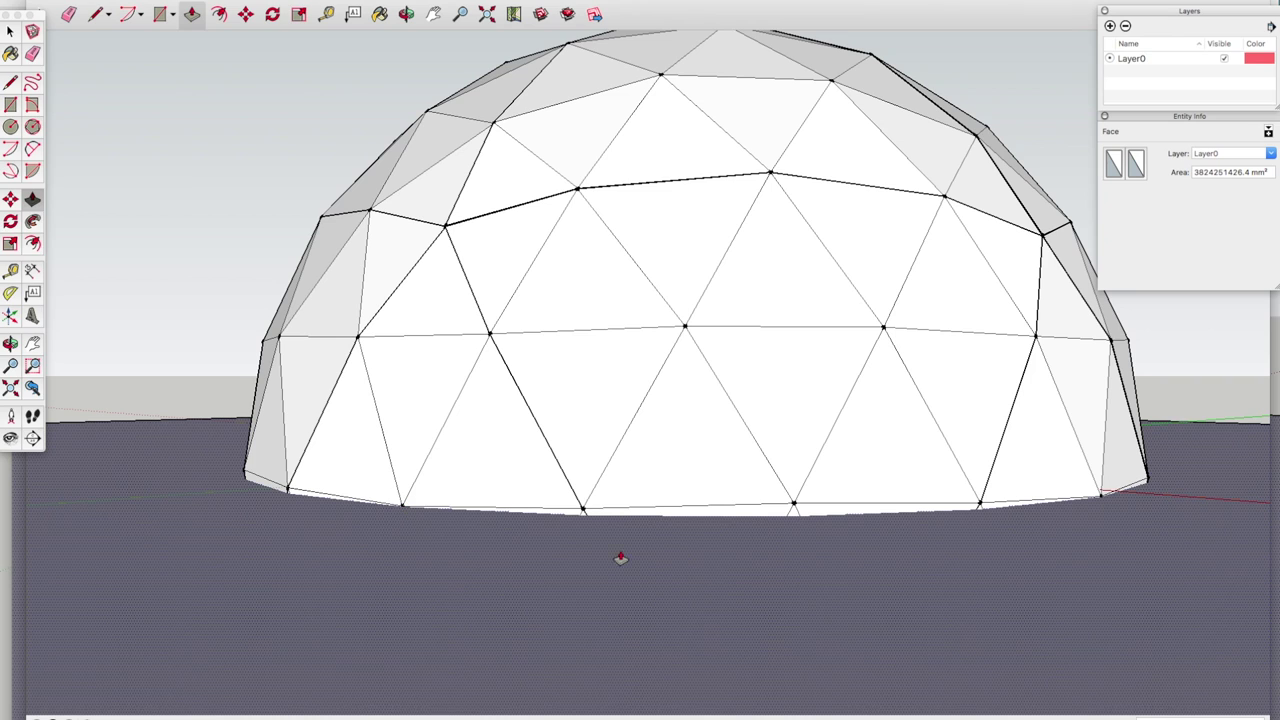
pyautogui.scroll(1, 834, 524)
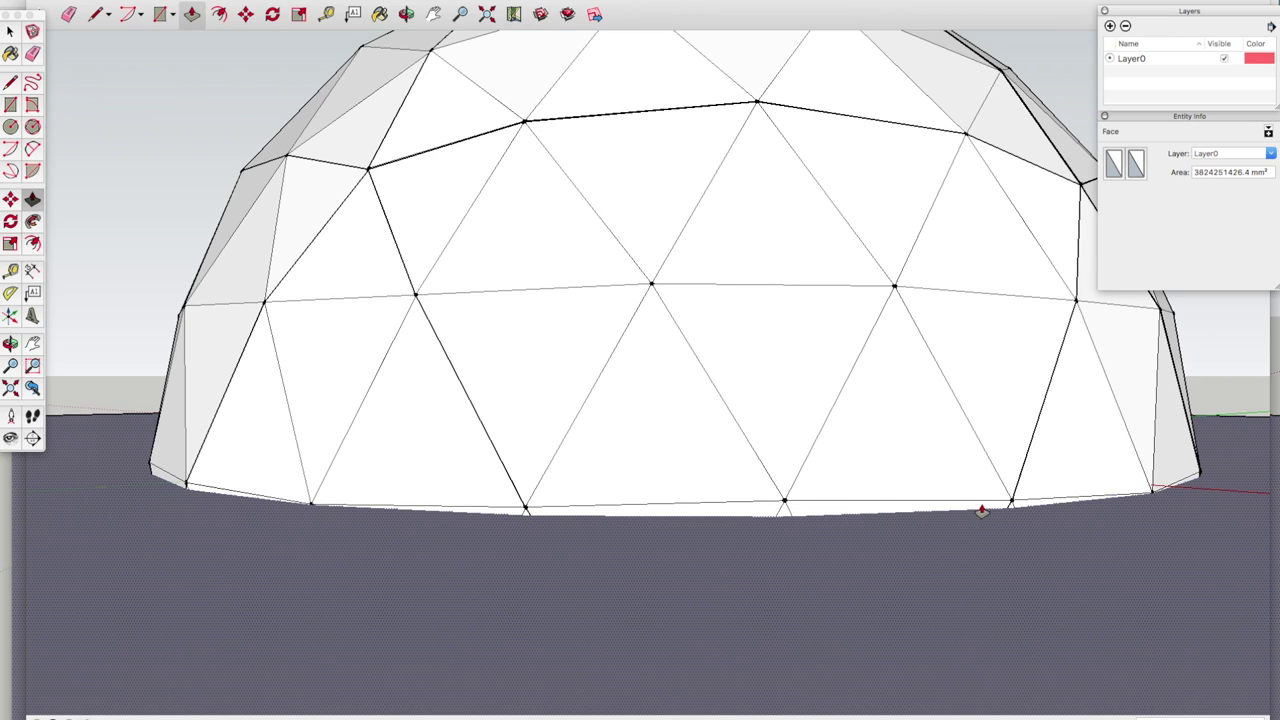
pyautogui.scroll(-3, 675, 514)
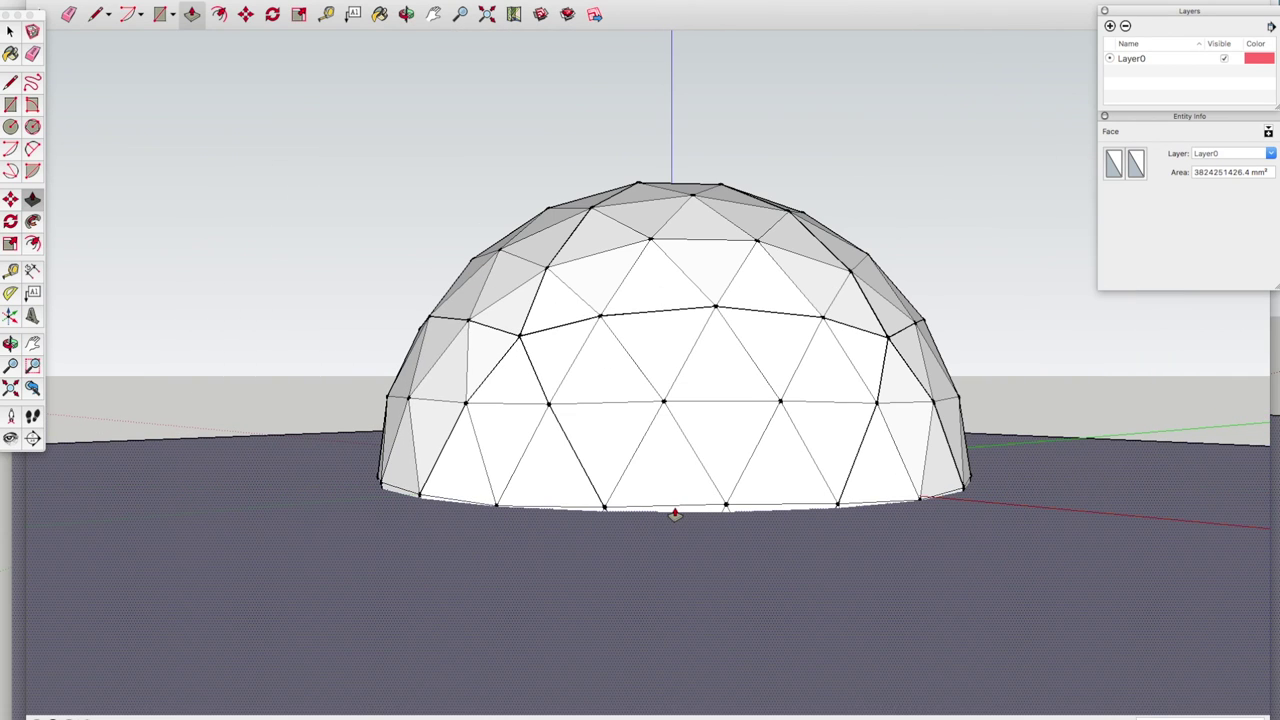
pyautogui.scroll(-1, 665, 525)
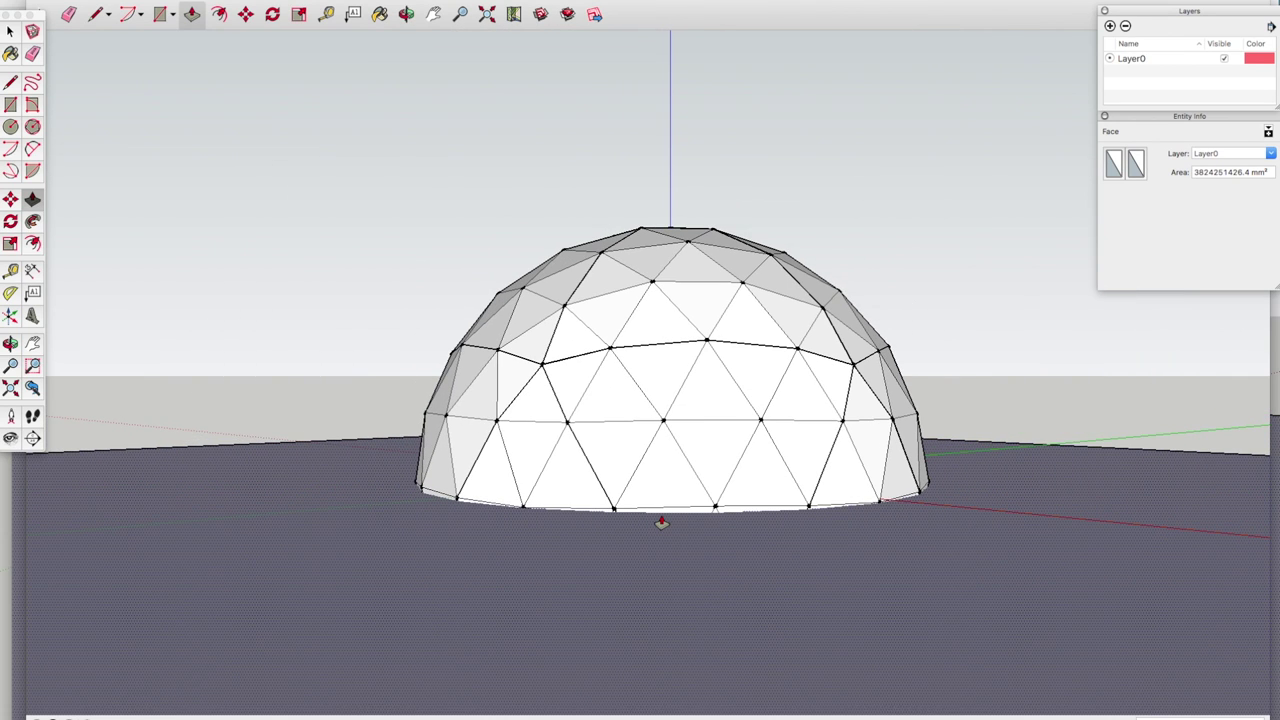
pyautogui.press('Escape')
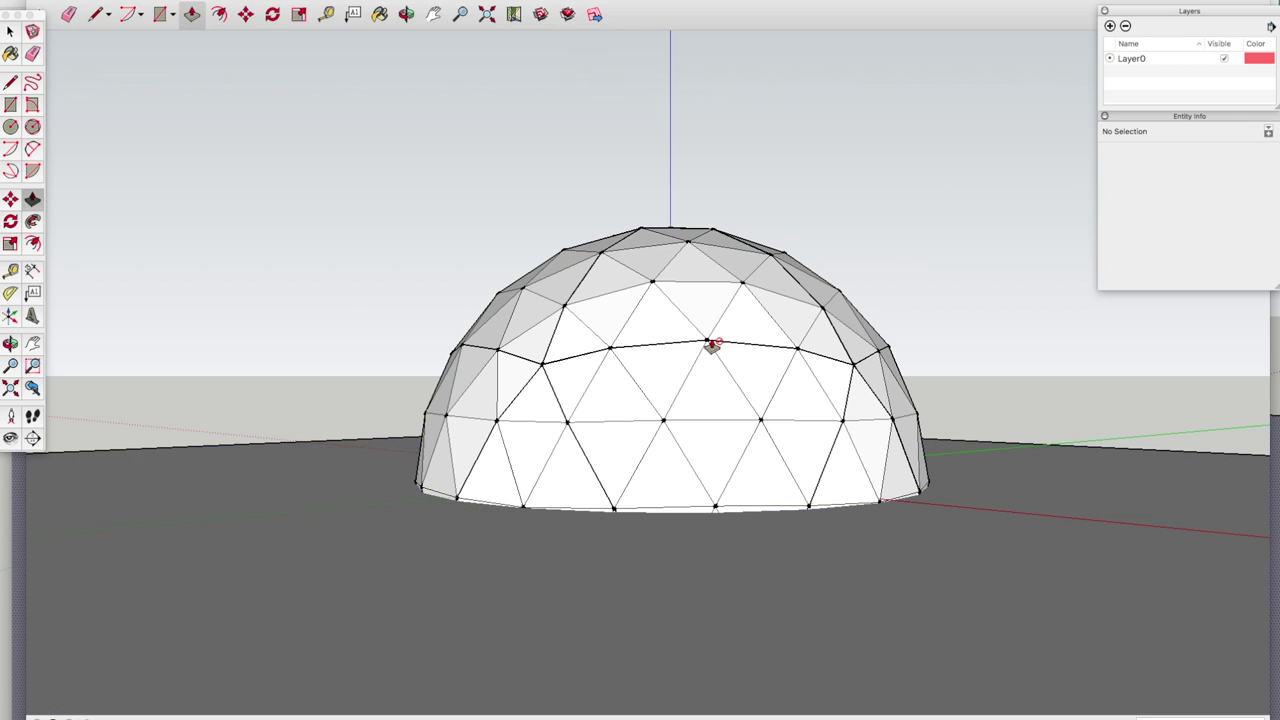
# Step: Raise the 4V dome's ground face with Push/Pull to stop at the dome's bottom vertex
pyautogui.click(407, 13)
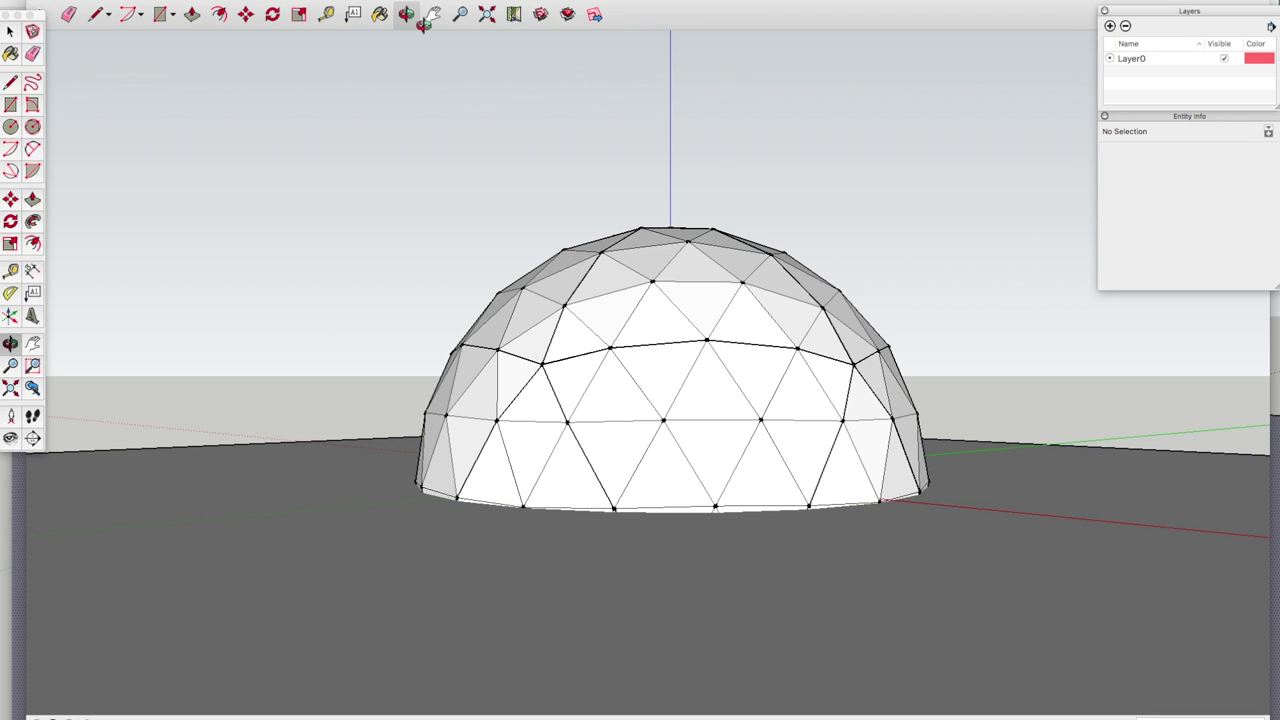
pyautogui.moveTo(777, 331); pyautogui.dragTo(509, 348)
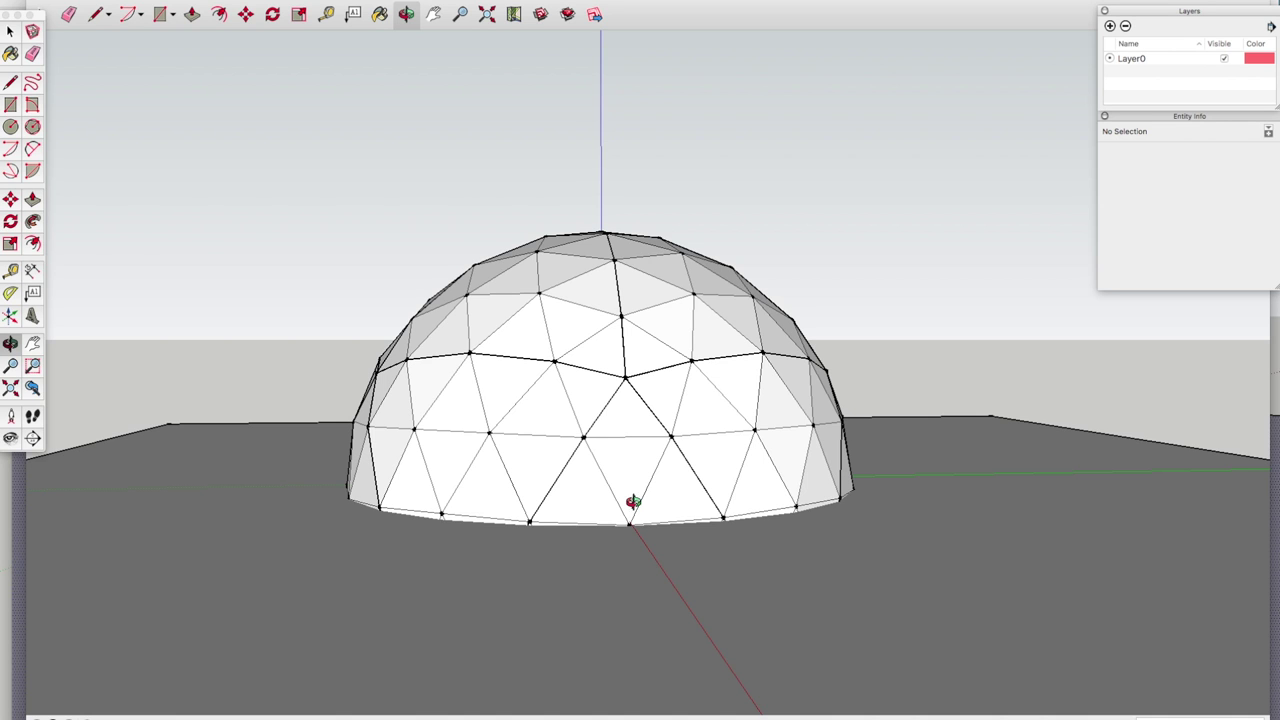
pyautogui.moveTo(563, 503); pyautogui.dragTo(673, 515)
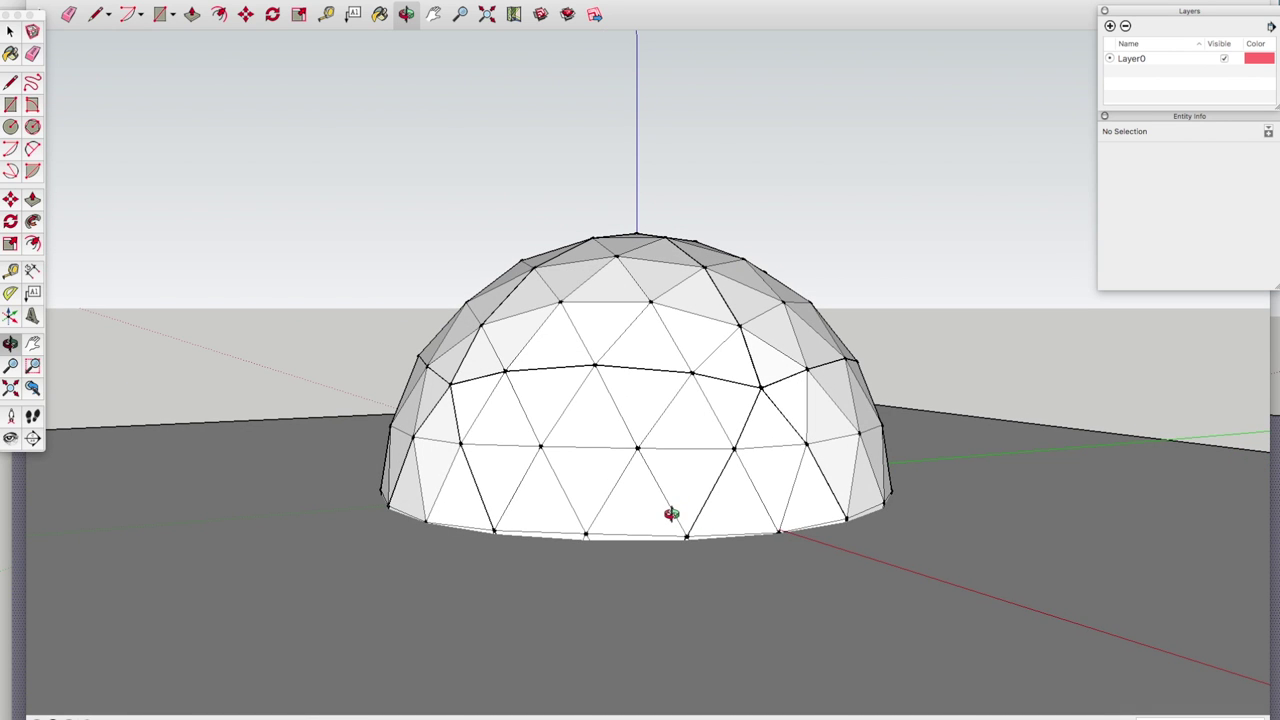
pyautogui.click(196, 15)
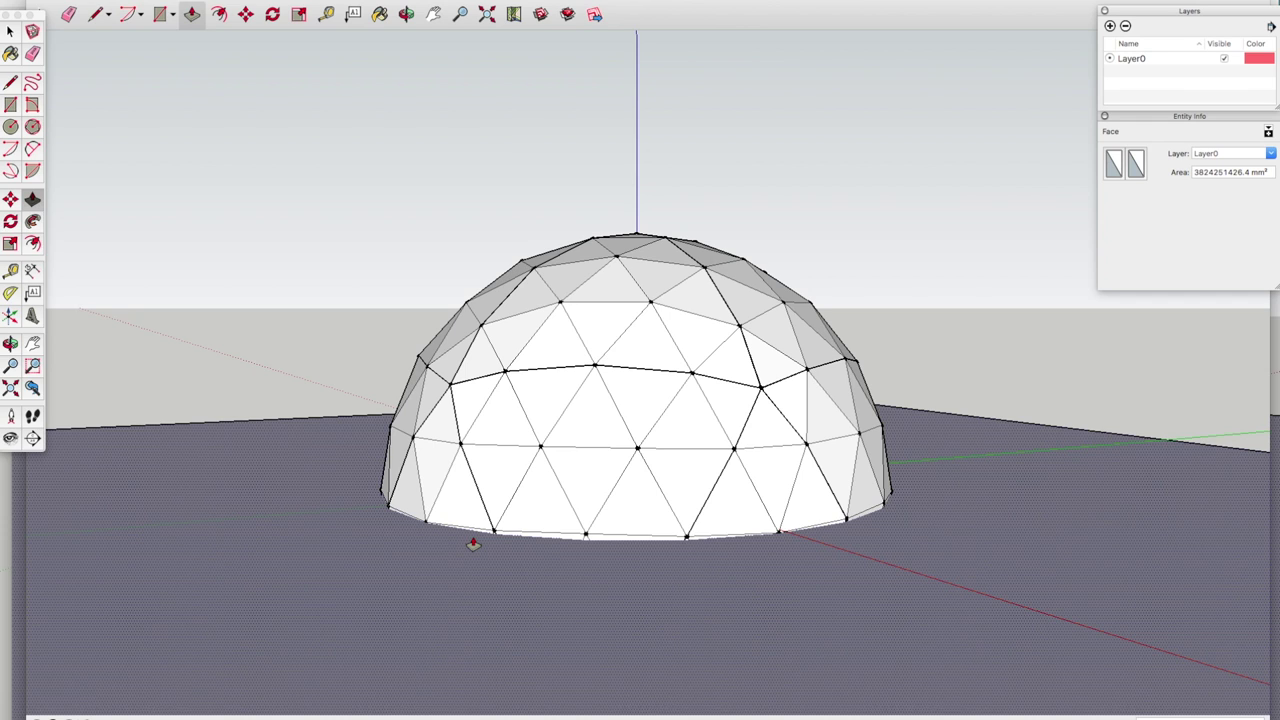
pyautogui.moveTo(473, 544); pyautogui.dragTo(457, 458)
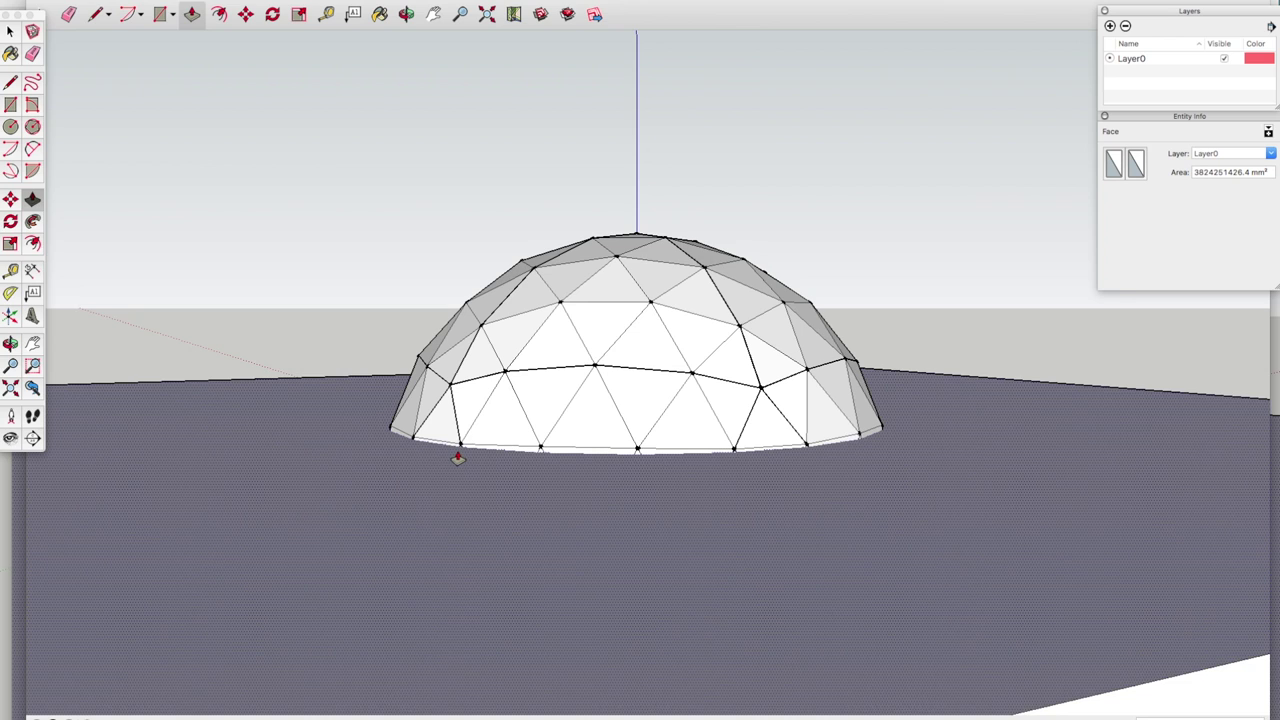
pyautogui.scroll(3, 458, 456)
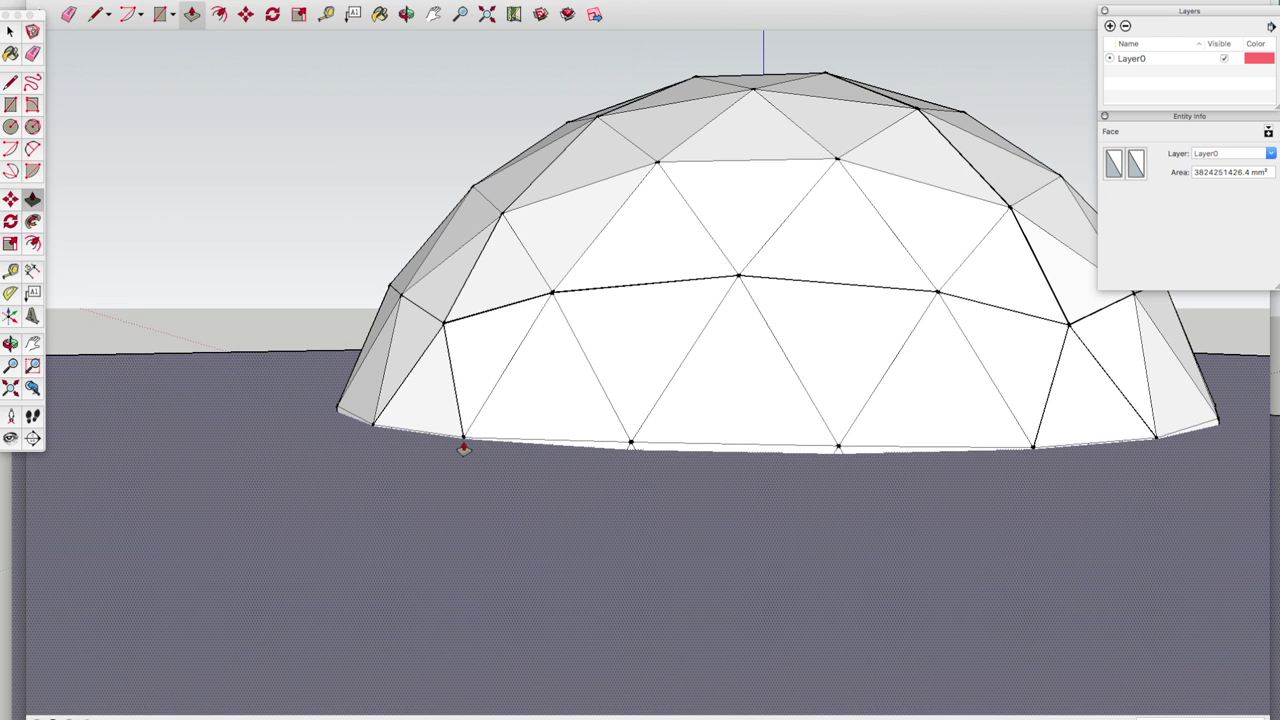
pyautogui.click(465, 440)
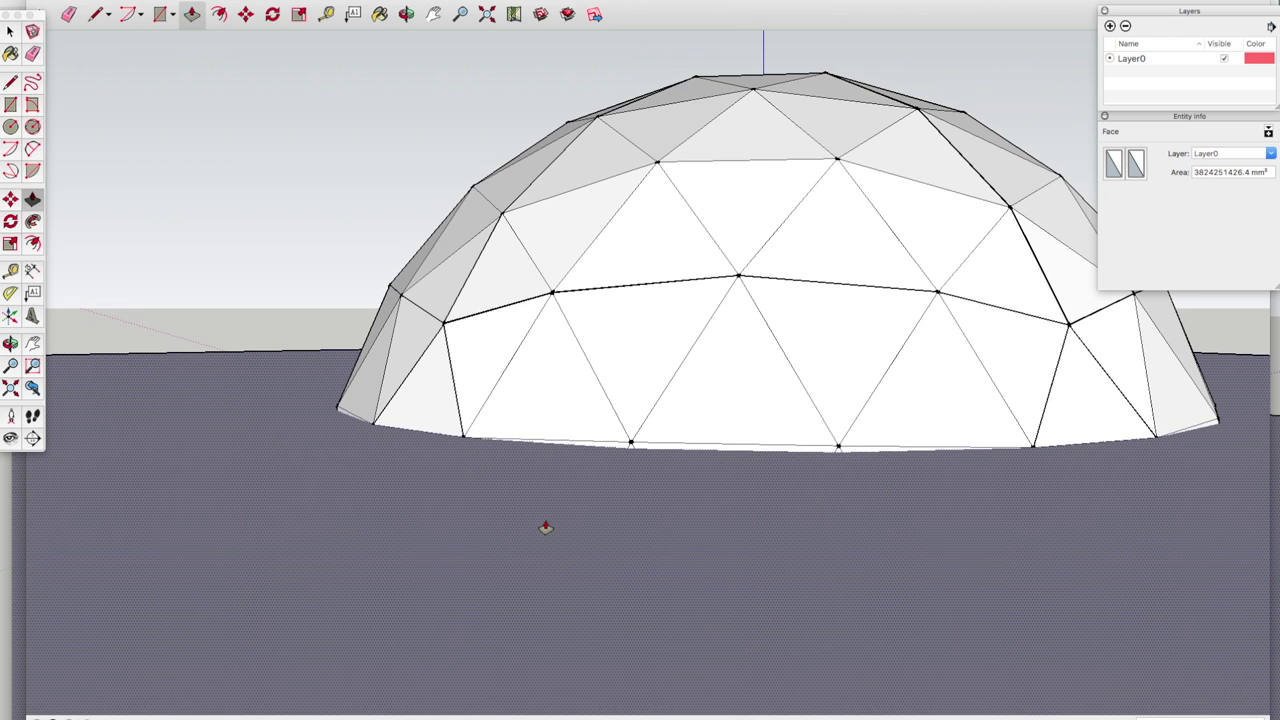
pyautogui.scroll(-2, 545, 527)
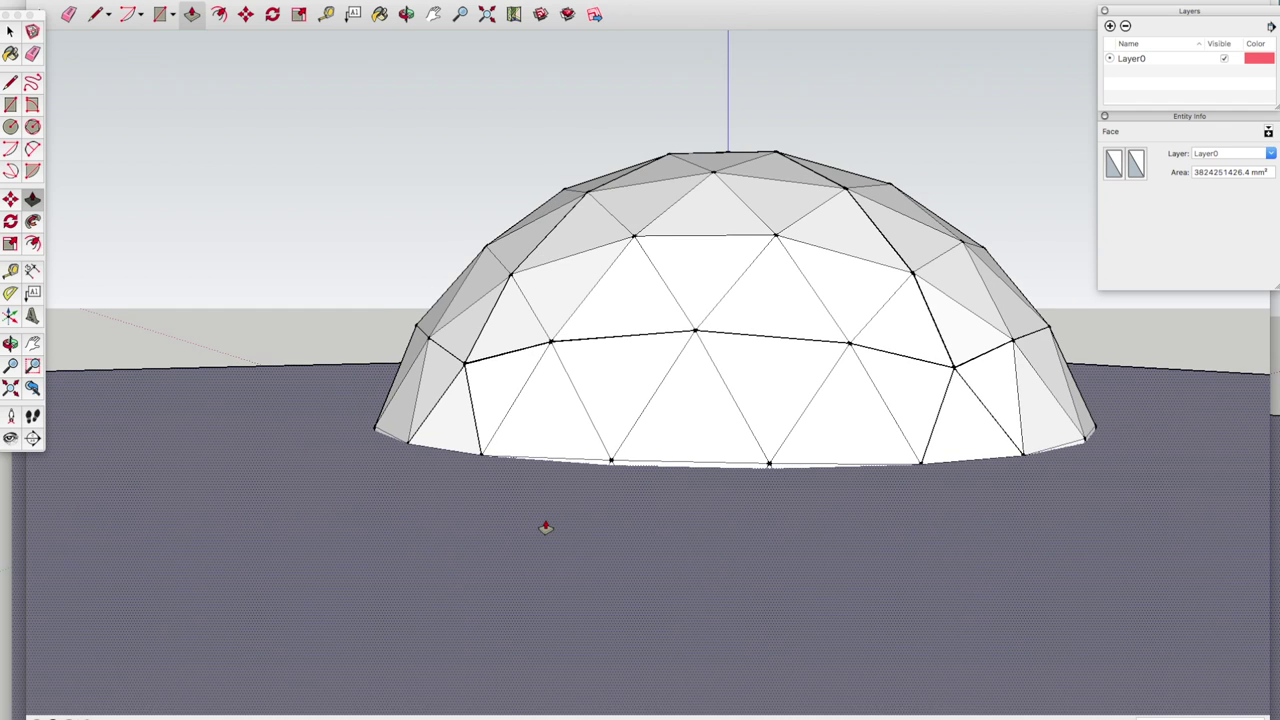
pyautogui.scroll(-5, 545, 527)
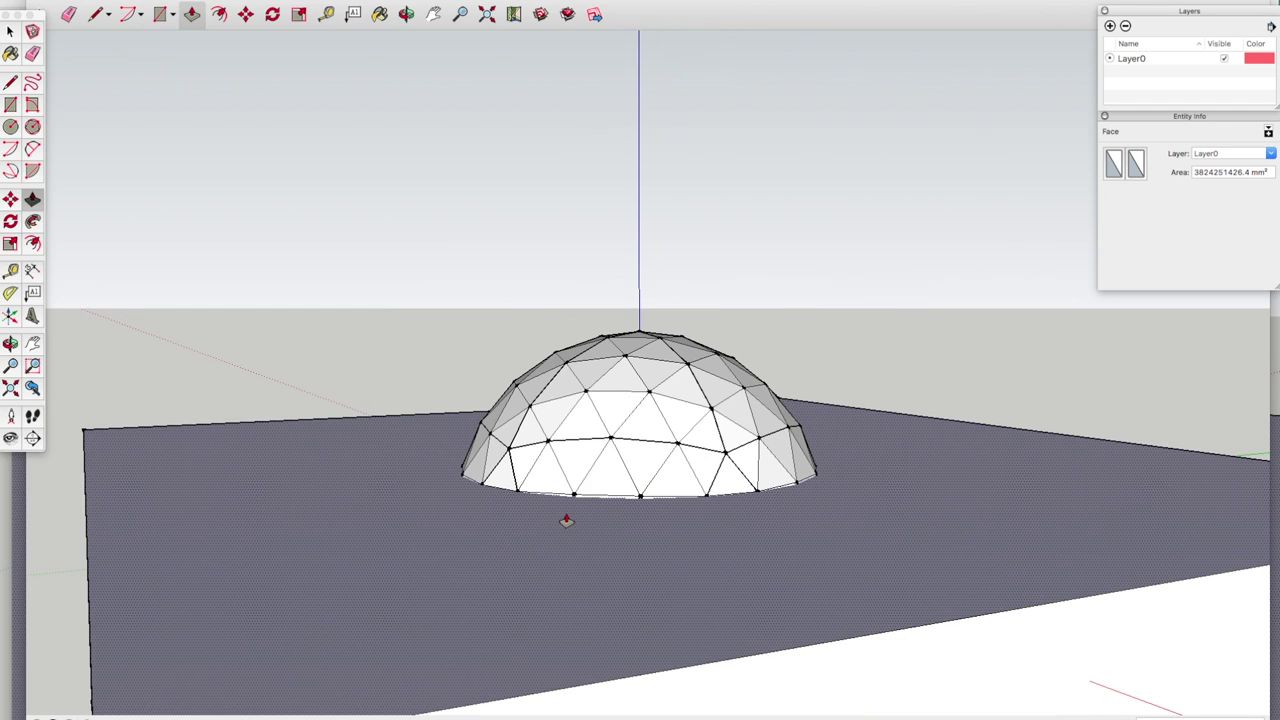
# Step: Tilt the view down onto the flat-based dome and shift the window to expose the other model
pyautogui.click(407, 13)
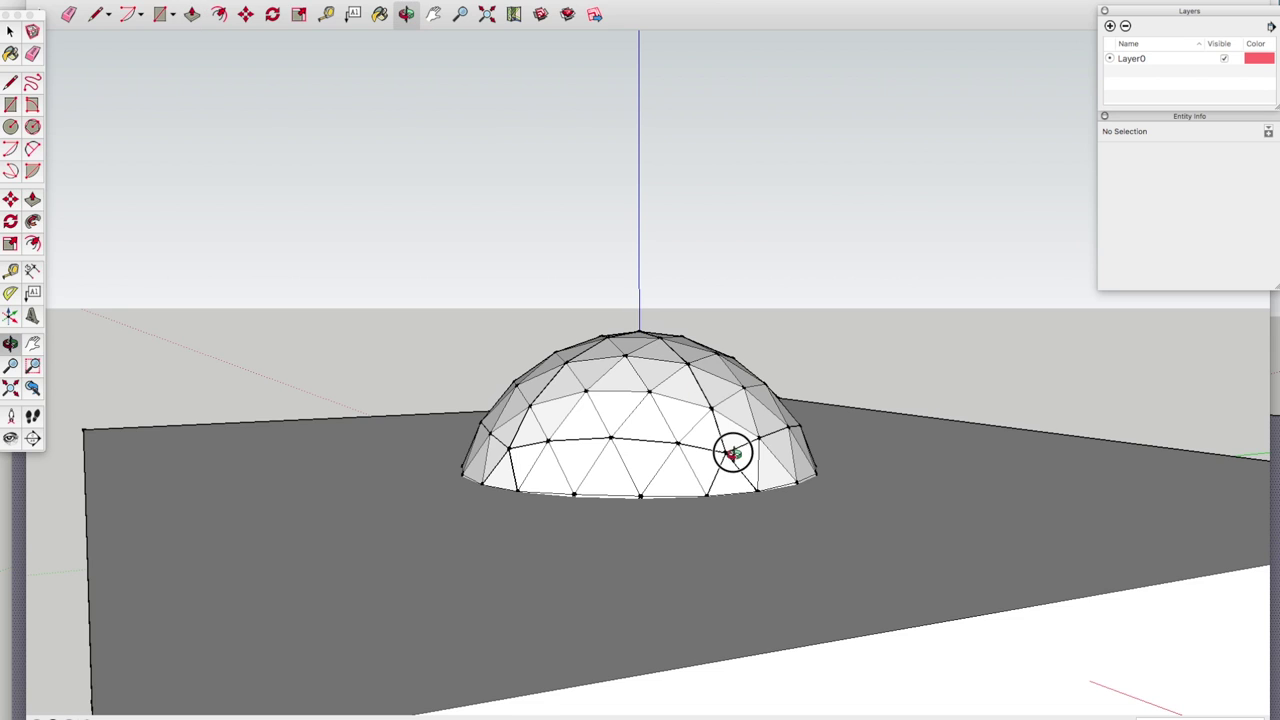
pyautogui.moveTo(729, 451); pyautogui.dragTo(649, 426)
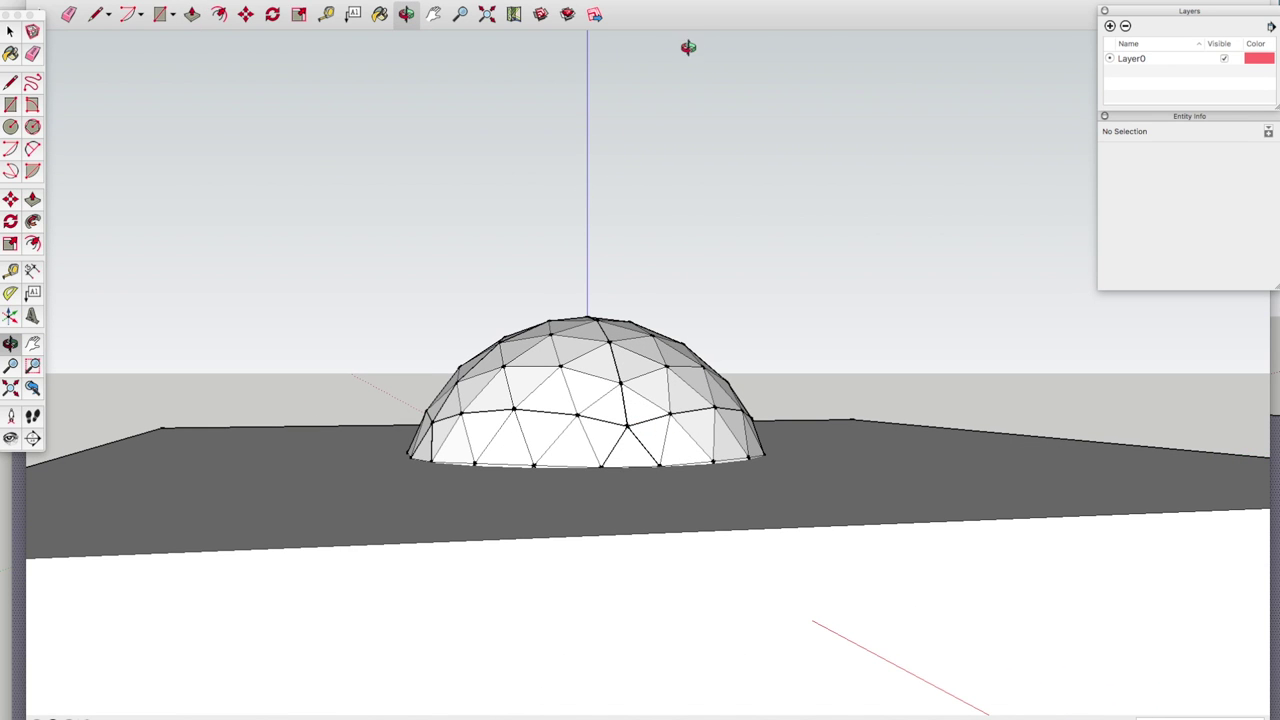
pyautogui.moveTo(682, 20); pyautogui.dragTo(717, 77)
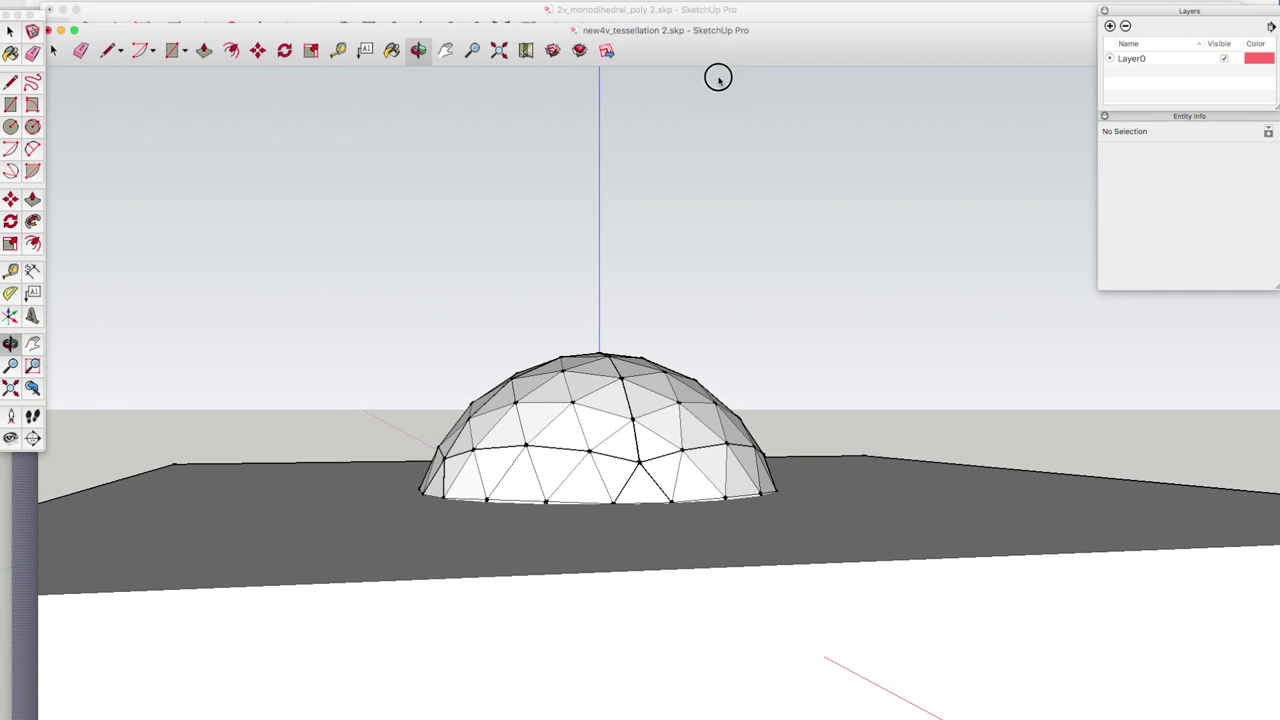
# Step: Bring the 2v_monodihedral_poly 2 model to the front and orbit around the dome on the box
pyautogui.click(631, 12)
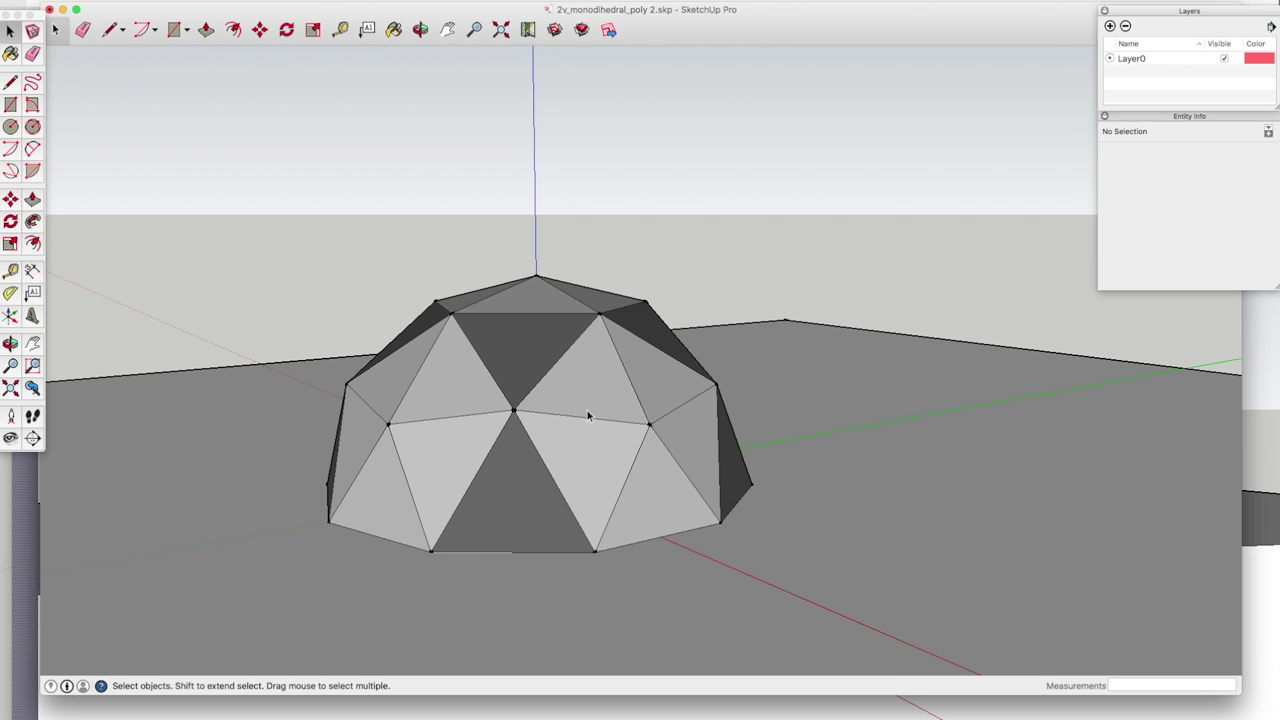
pyautogui.scroll(-5, 491, 345)
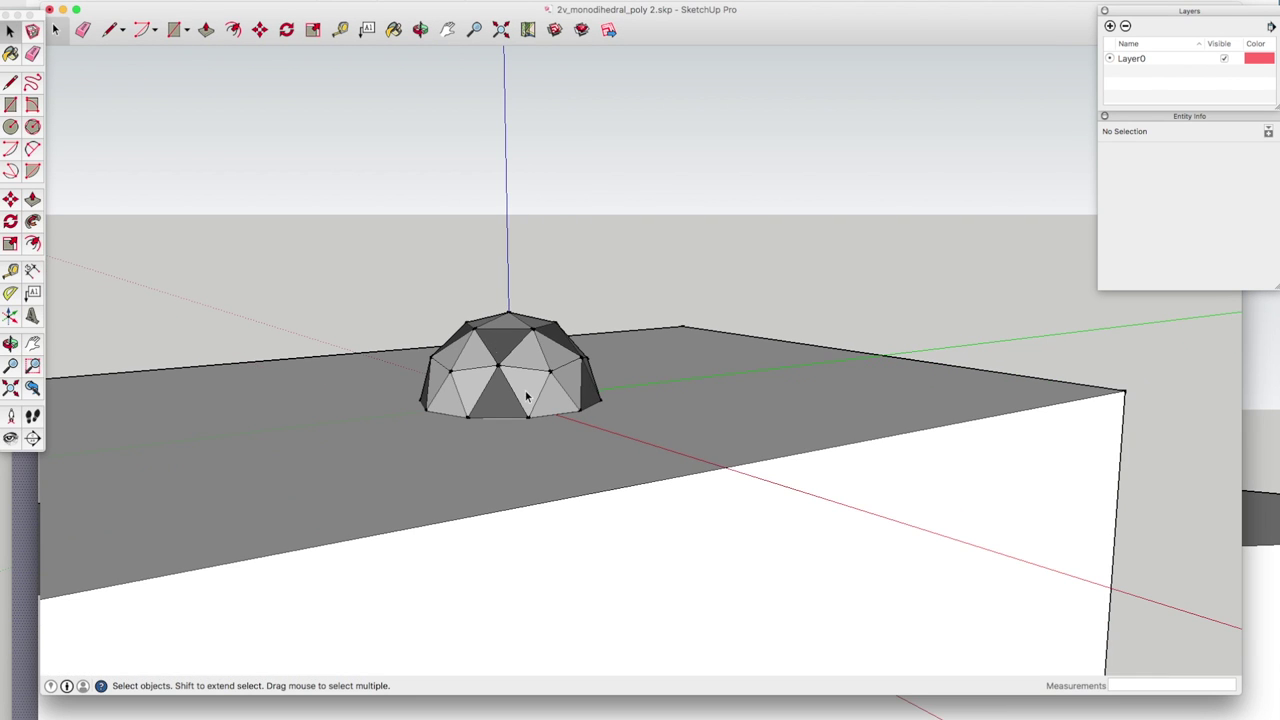
pyautogui.click(420, 29)
pyautogui.moveTo(663, 429); pyautogui.dragTo(478, 427)
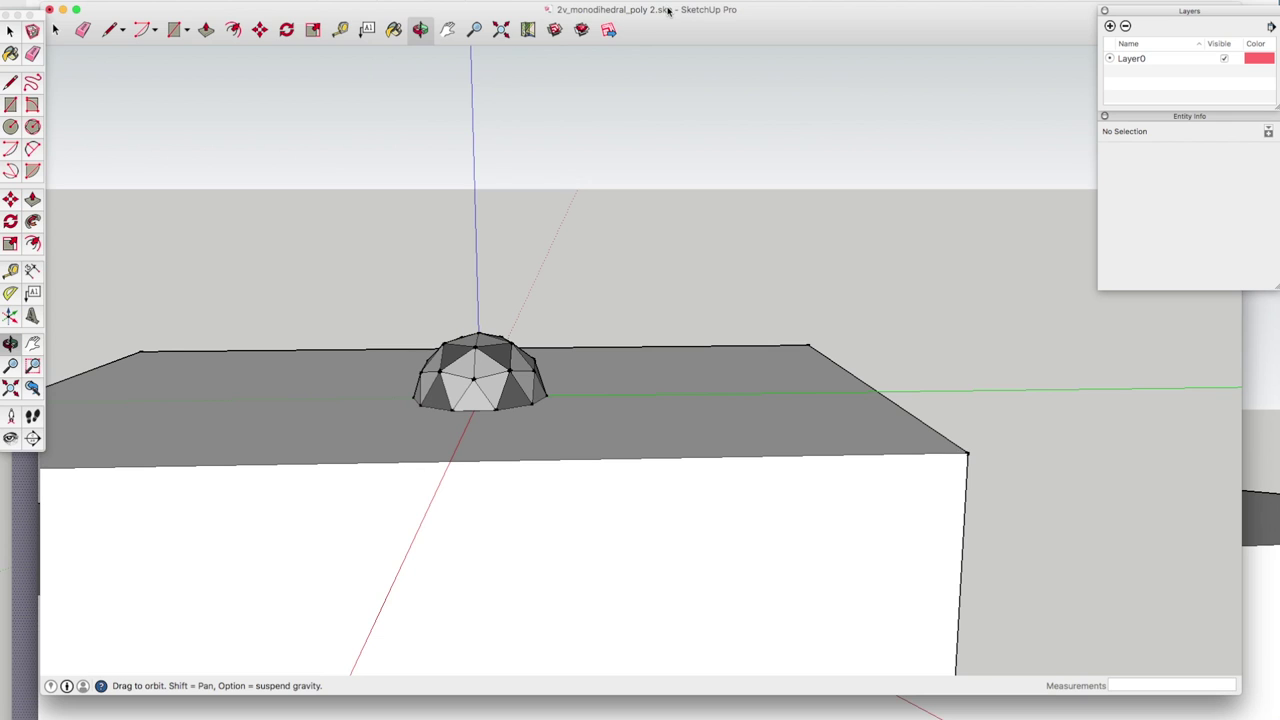
pyautogui.moveTo(668, 10); pyautogui.dragTo(682, 0)
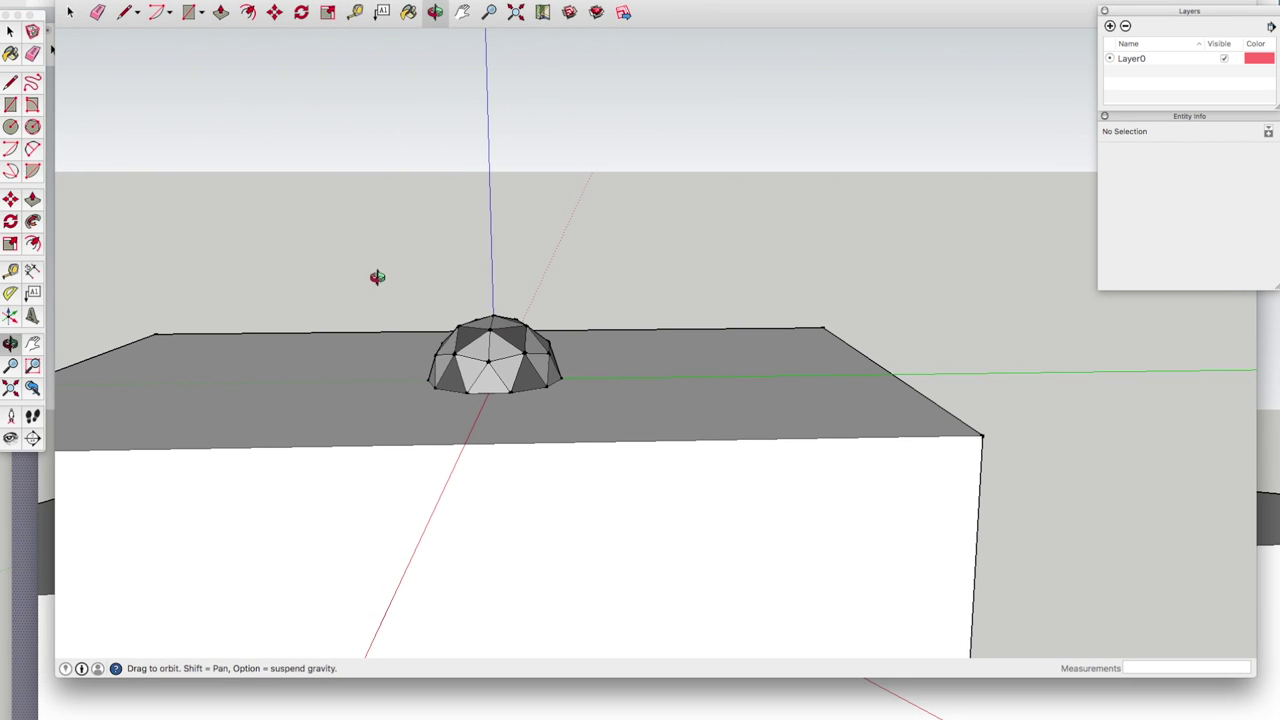
# Step: Open the box group, push its top face down 207 mm, and exit the group
pyautogui.click(70, 12)
pyautogui.click(336, 410)
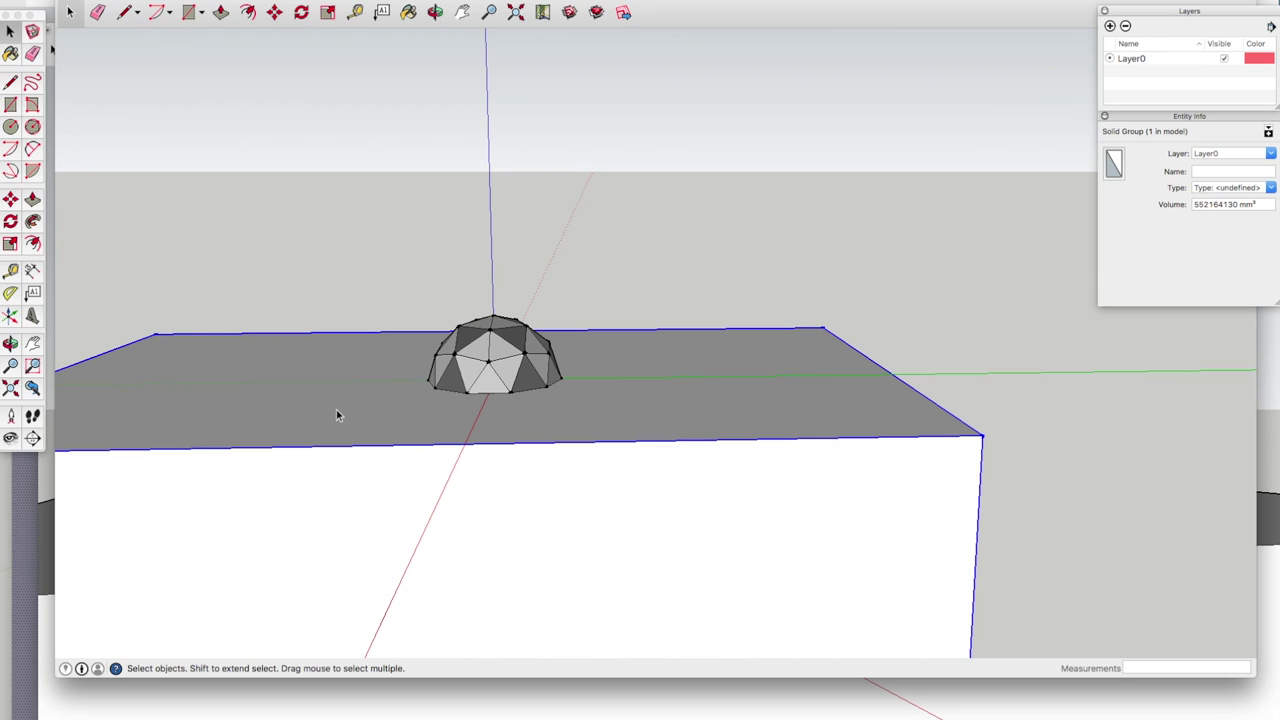
pyautogui.doubleClick(336, 410)
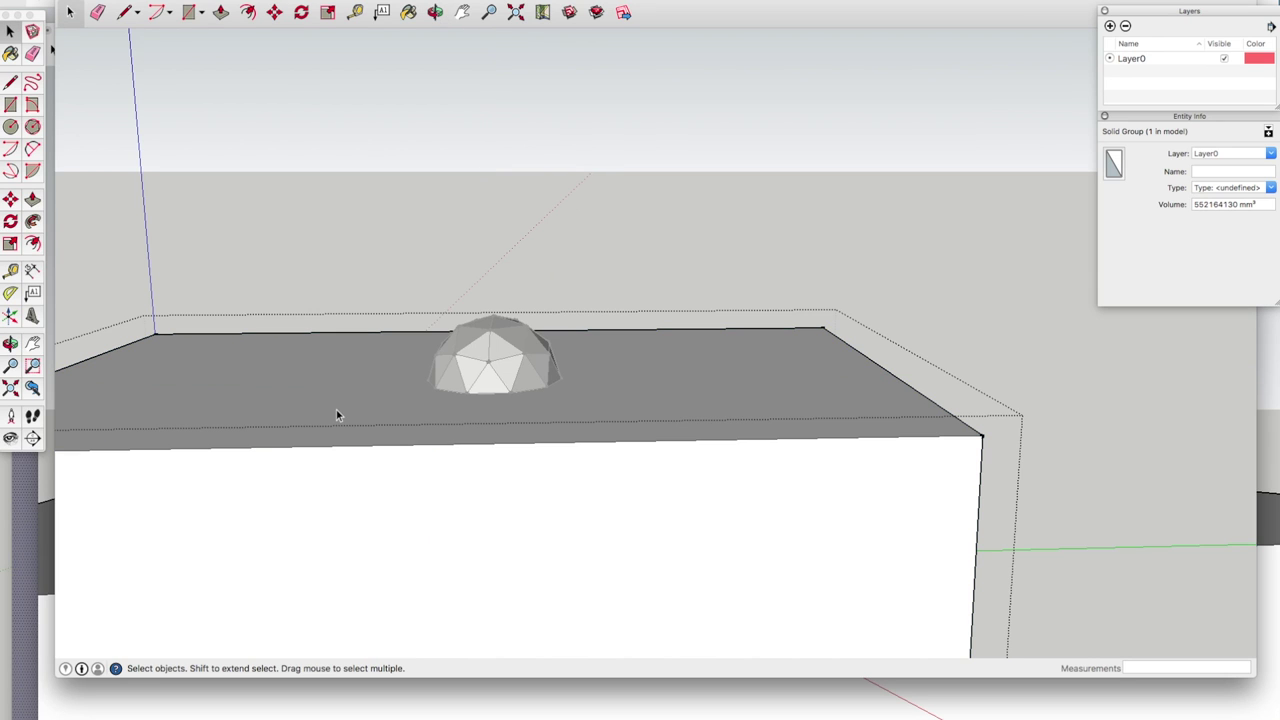
pyautogui.click(221, 12)
pyautogui.moveTo(337, 354); pyautogui.dragTo(349, 460)
pyautogui.scroll(-3, 400, 415)
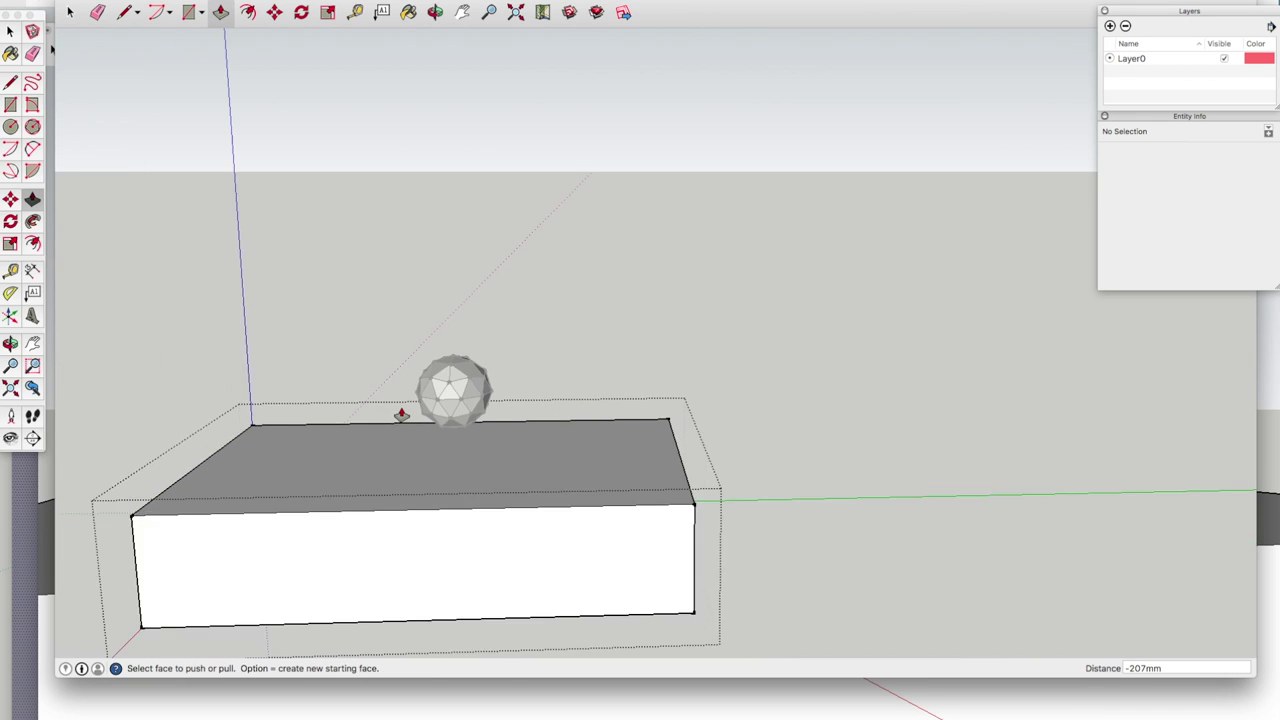
pyautogui.scroll(-2, 401, 415)
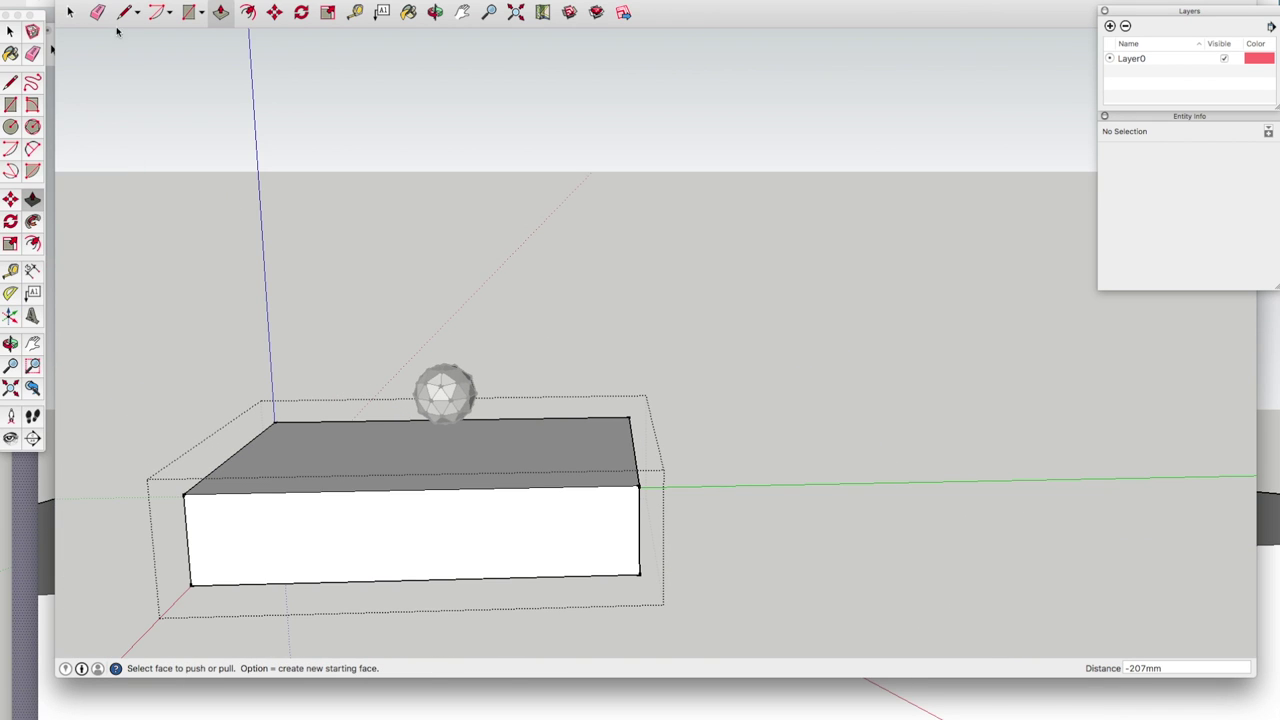
pyautogui.press('space')
pyautogui.click(170, 180)
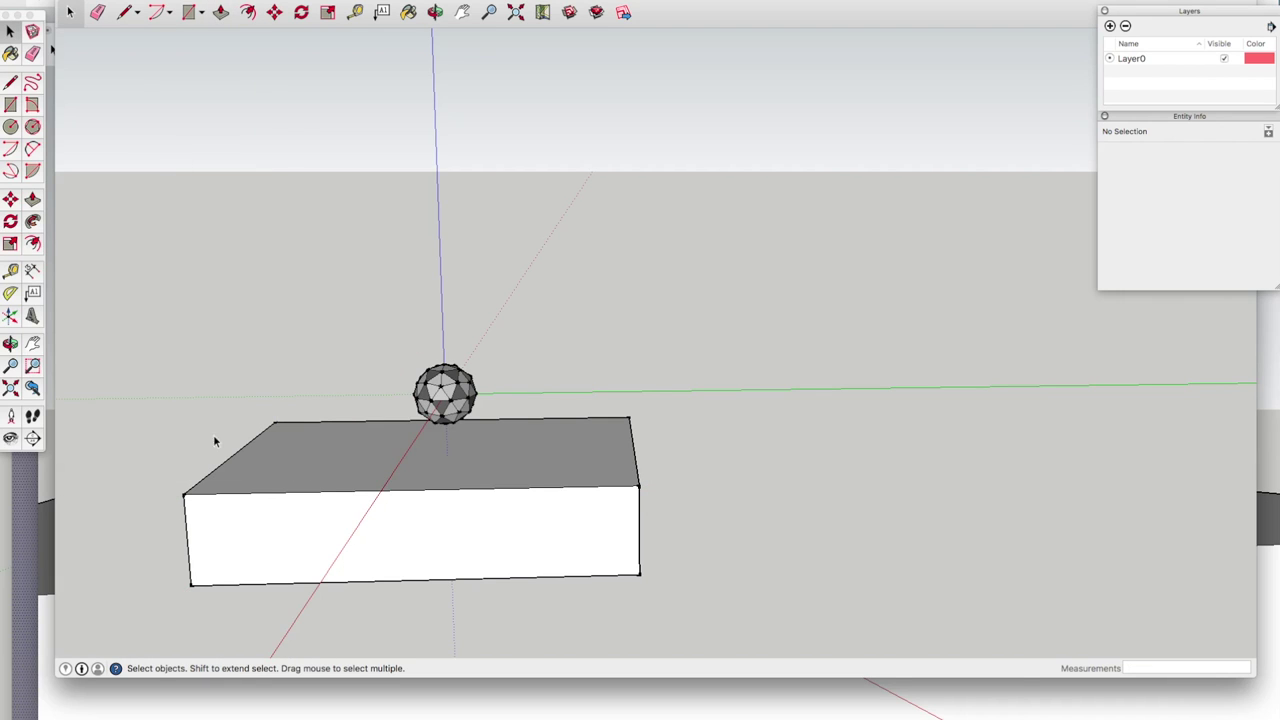
# Step: Rotate the box group 90° about its left corner so it stands upright like a wall
pyautogui.click(301, 12)
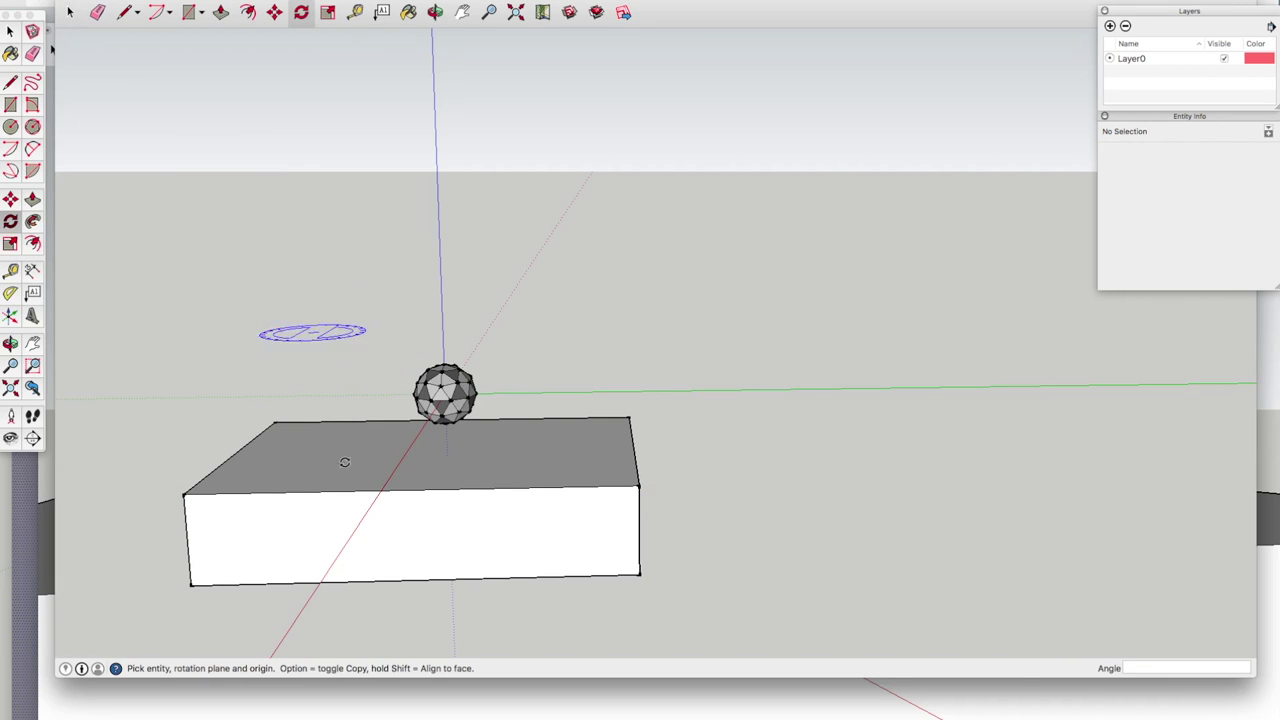
pyautogui.click(183, 494)
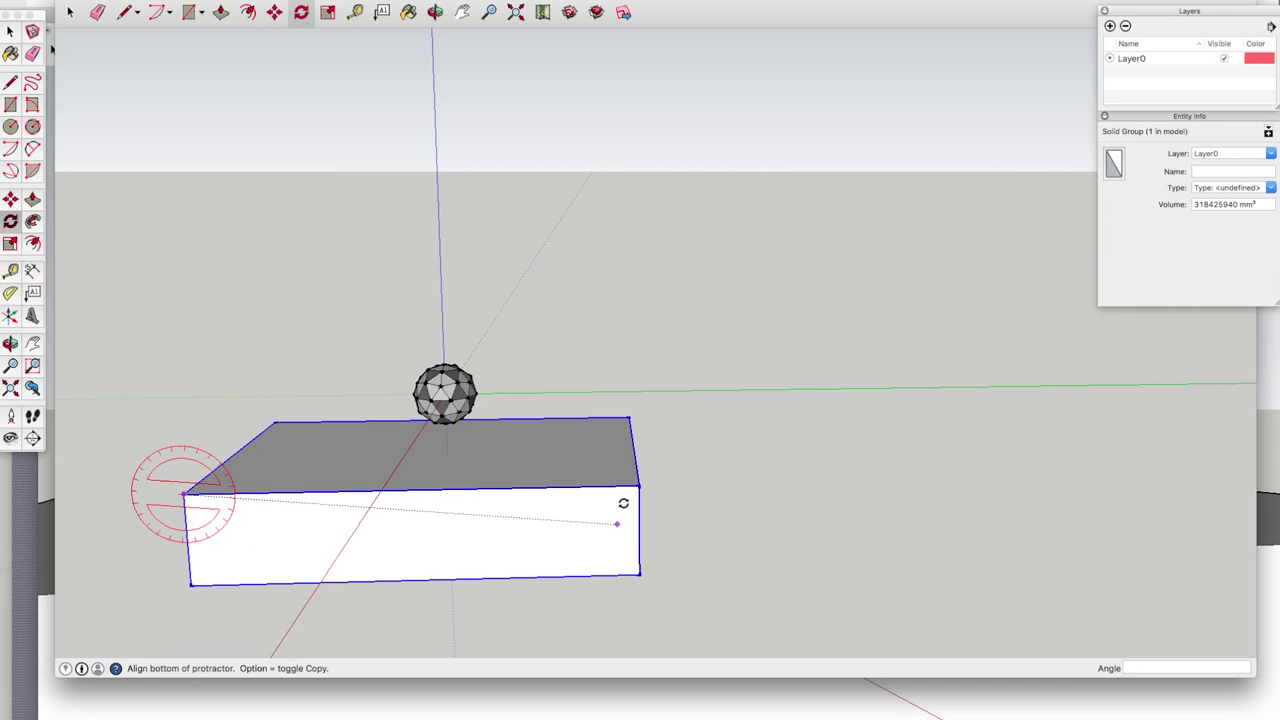
pyautogui.click(641, 490)
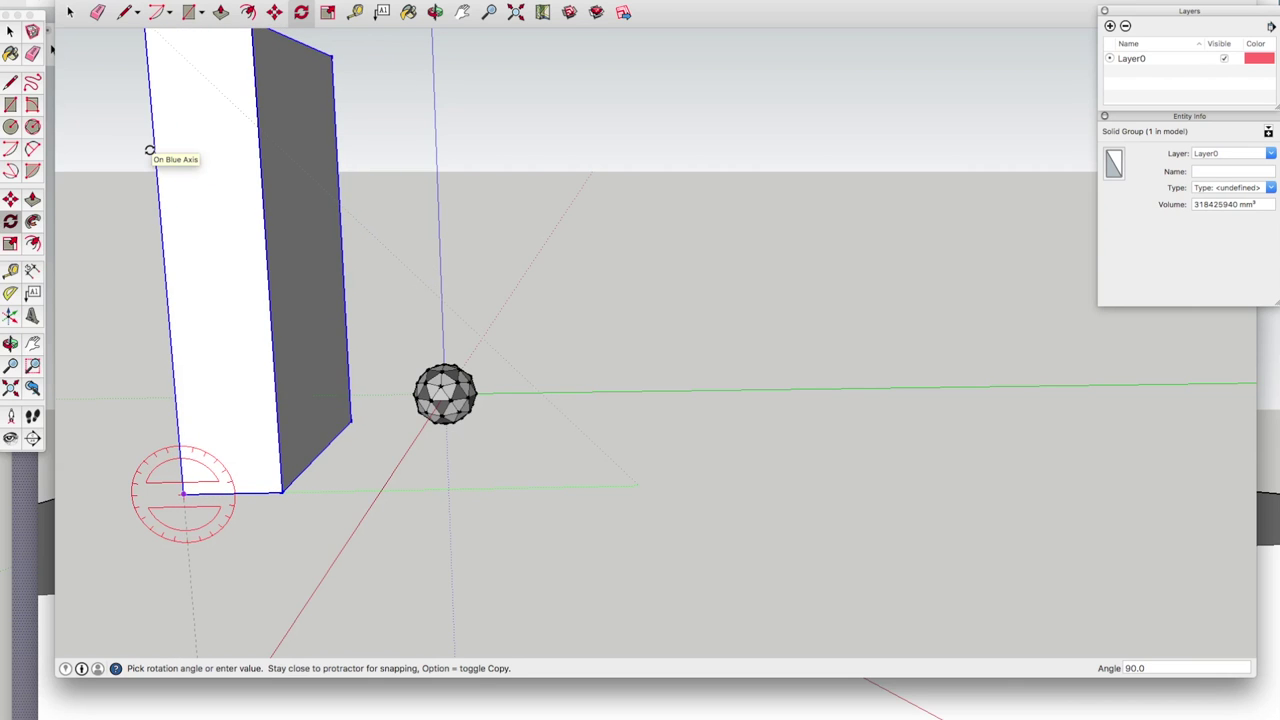
pyautogui.click(150, 150)
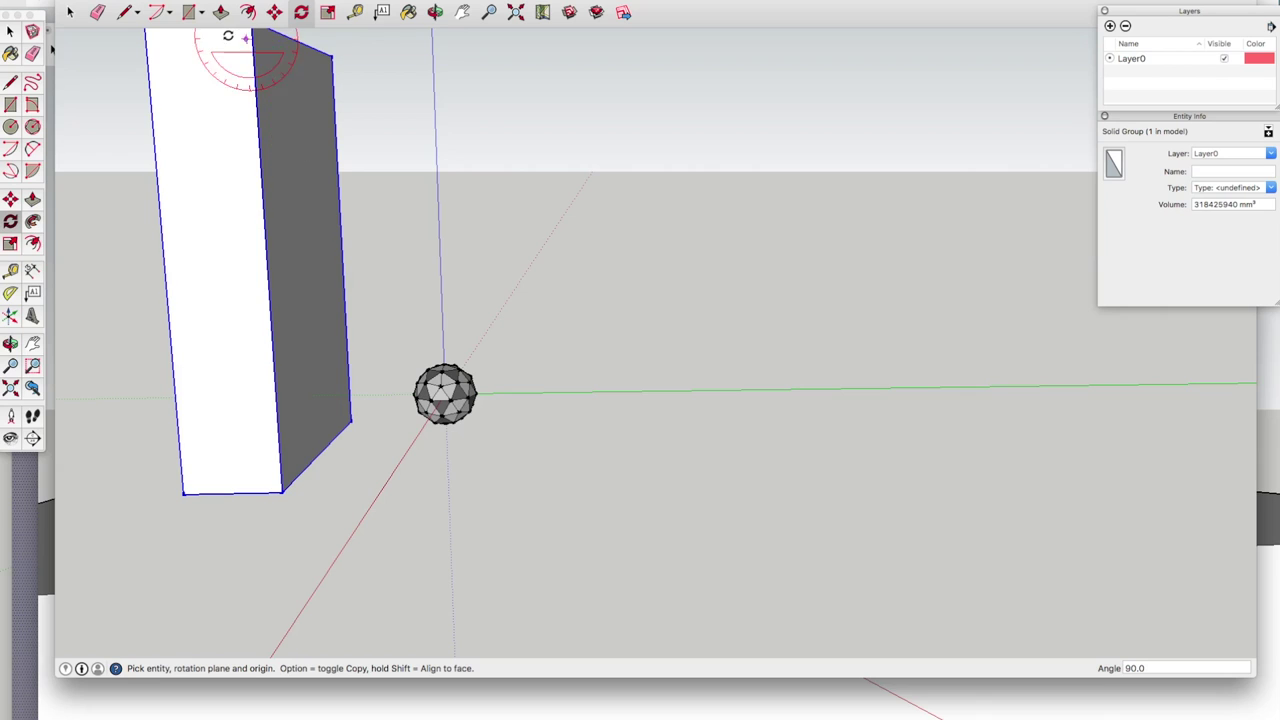
# Step: Open the upright box group and pull its right face out toward the sphere
pyautogui.press('space')
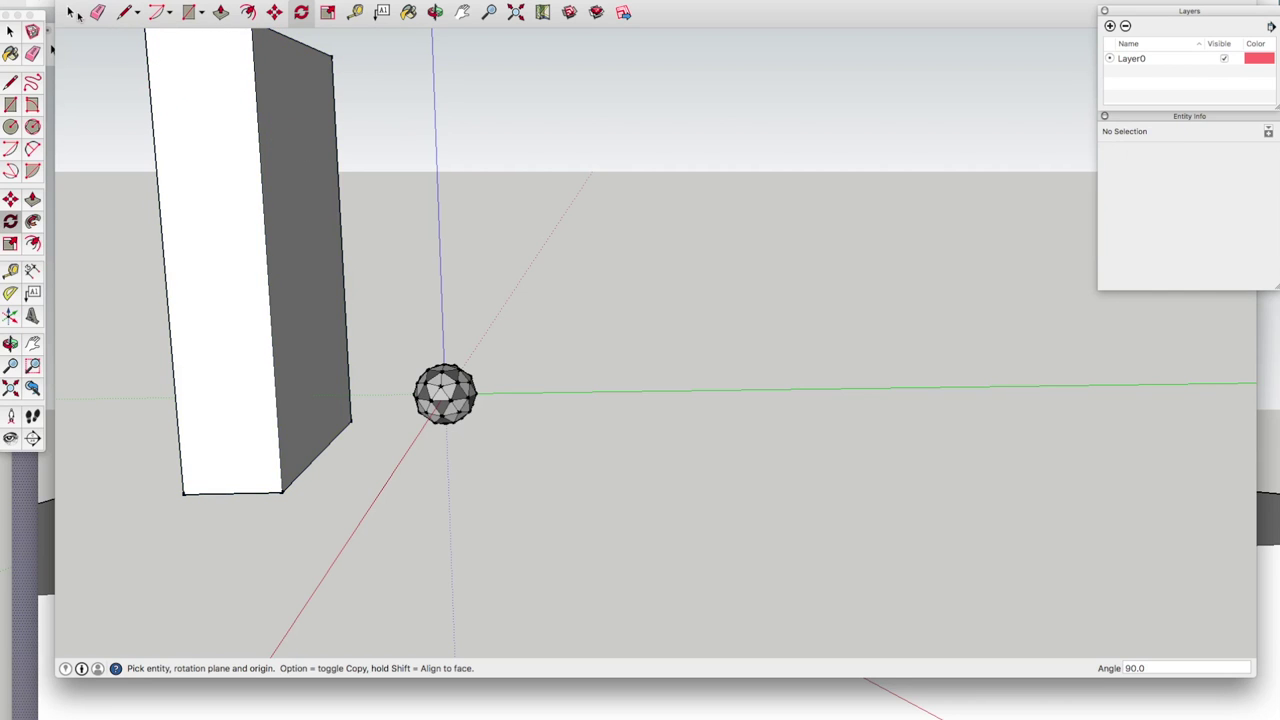
pyautogui.doubleClick(197, 117)
pyautogui.click(220, 12)
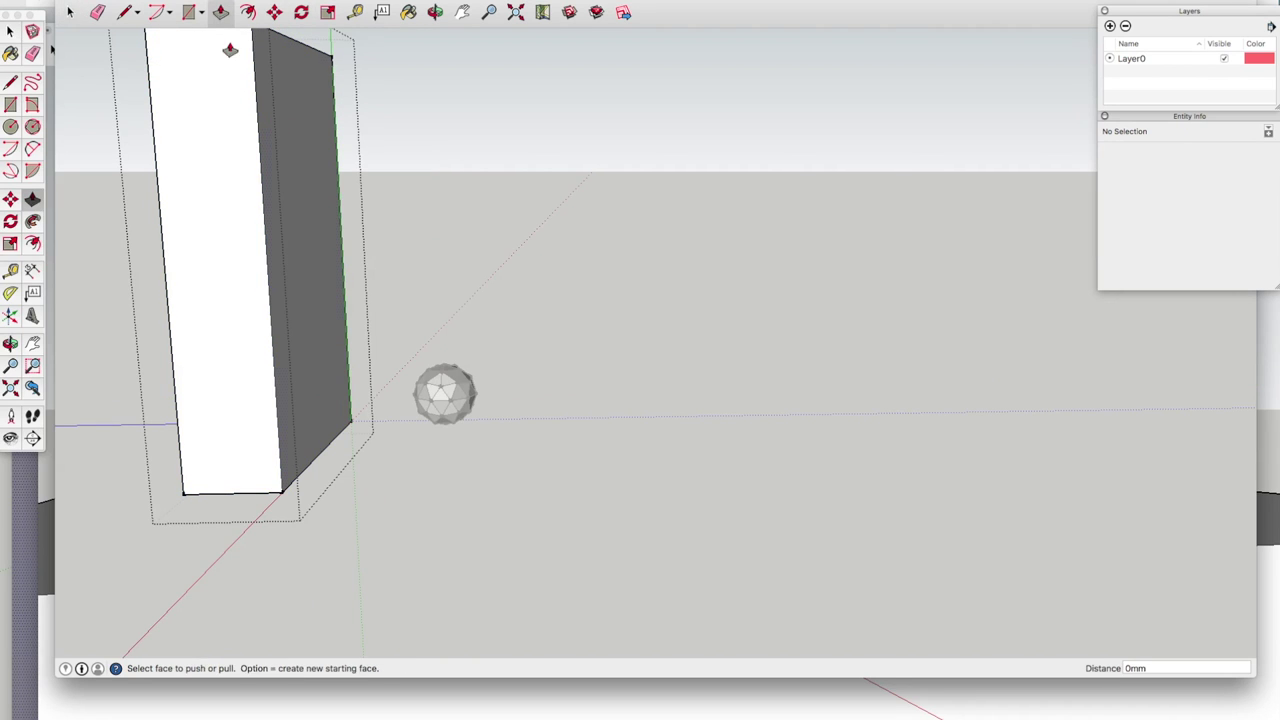
pyautogui.moveTo(329, 409); pyautogui.dragTo(480, 374)
pyautogui.scroll(3, 423, 400)
pyautogui.moveTo(478, 375); pyautogui.dragTo(489, 348, button='middle')
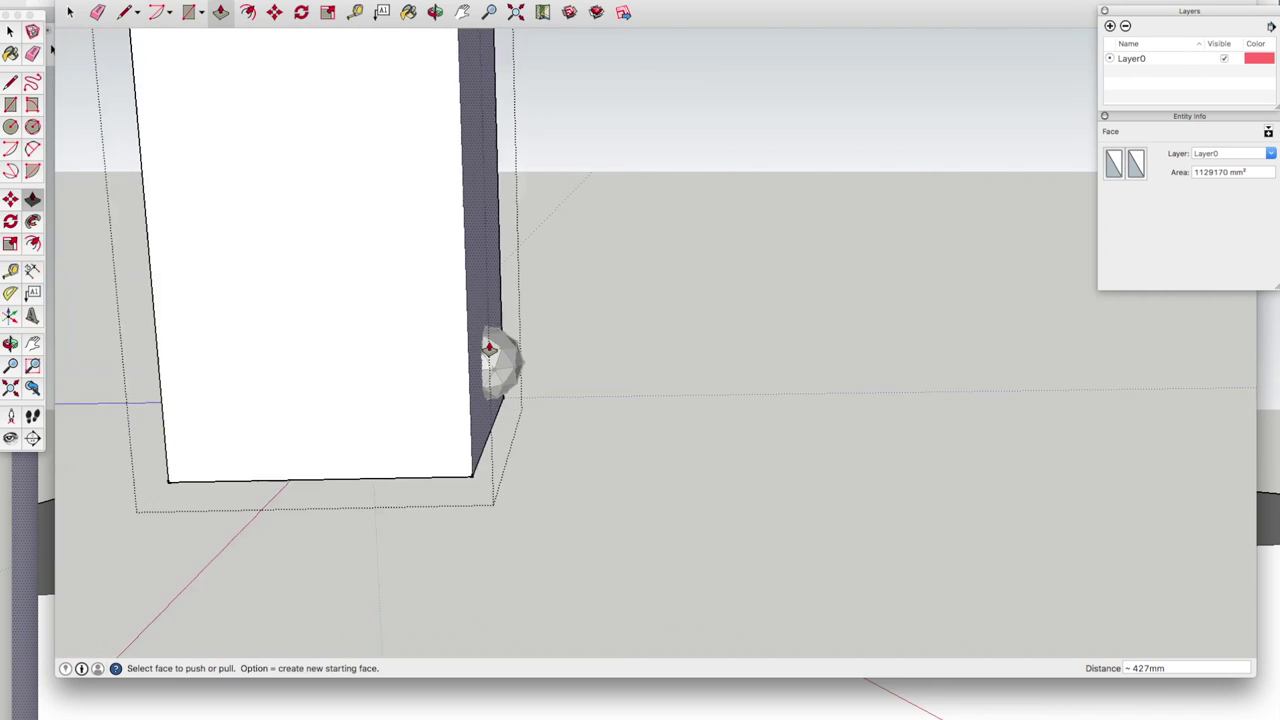
# Step: Push the block's top face down 848 mm
pyautogui.click(435, 12)
pyautogui.moveTo(431, 396); pyautogui.dragTo(484, 485)
pyautogui.scroll(-5, 434, 366)
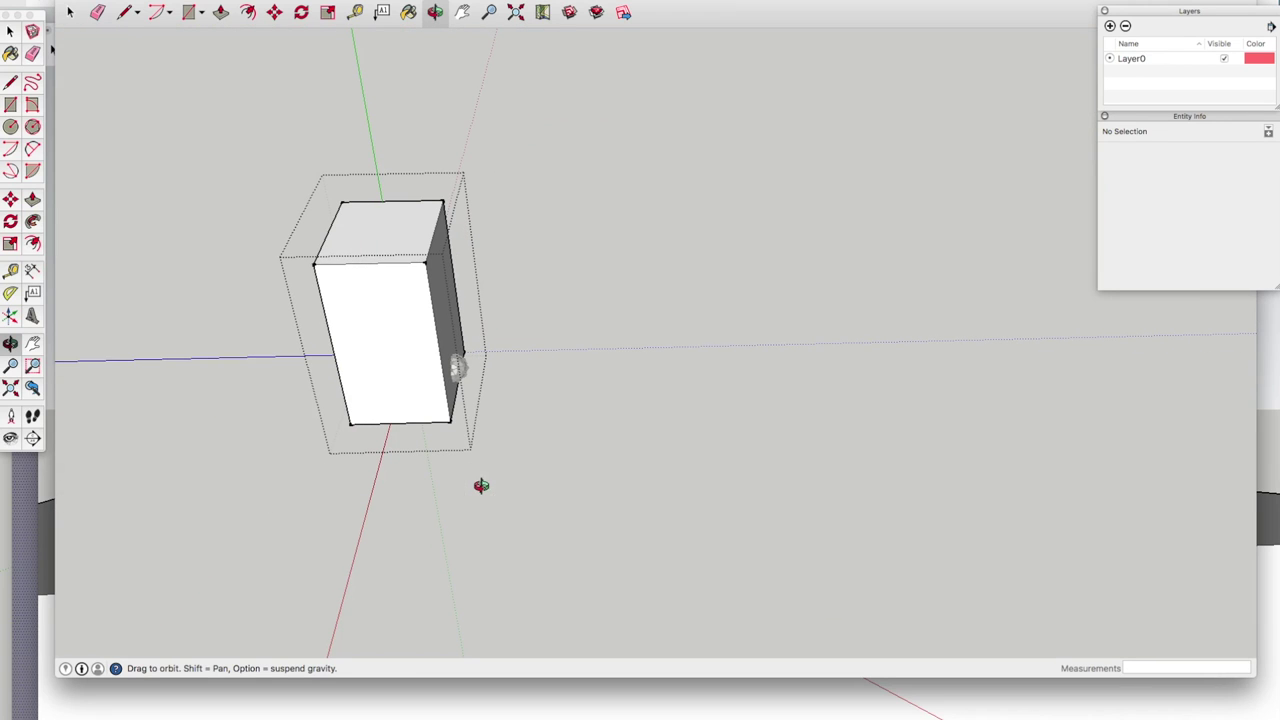
pyautogui.click(222, 11)
pyautogui.moveTo(372, 222); pyautogui.dragTo(437, 274)
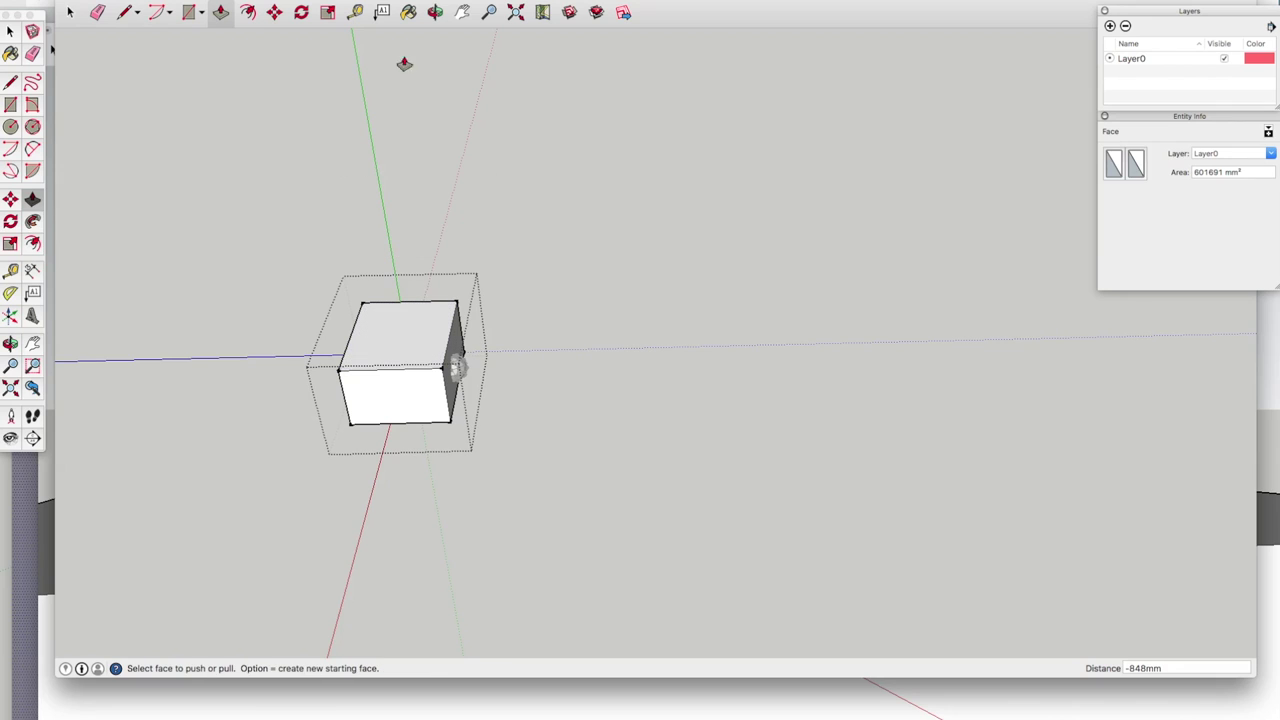
pyautogui.click(70, 12)
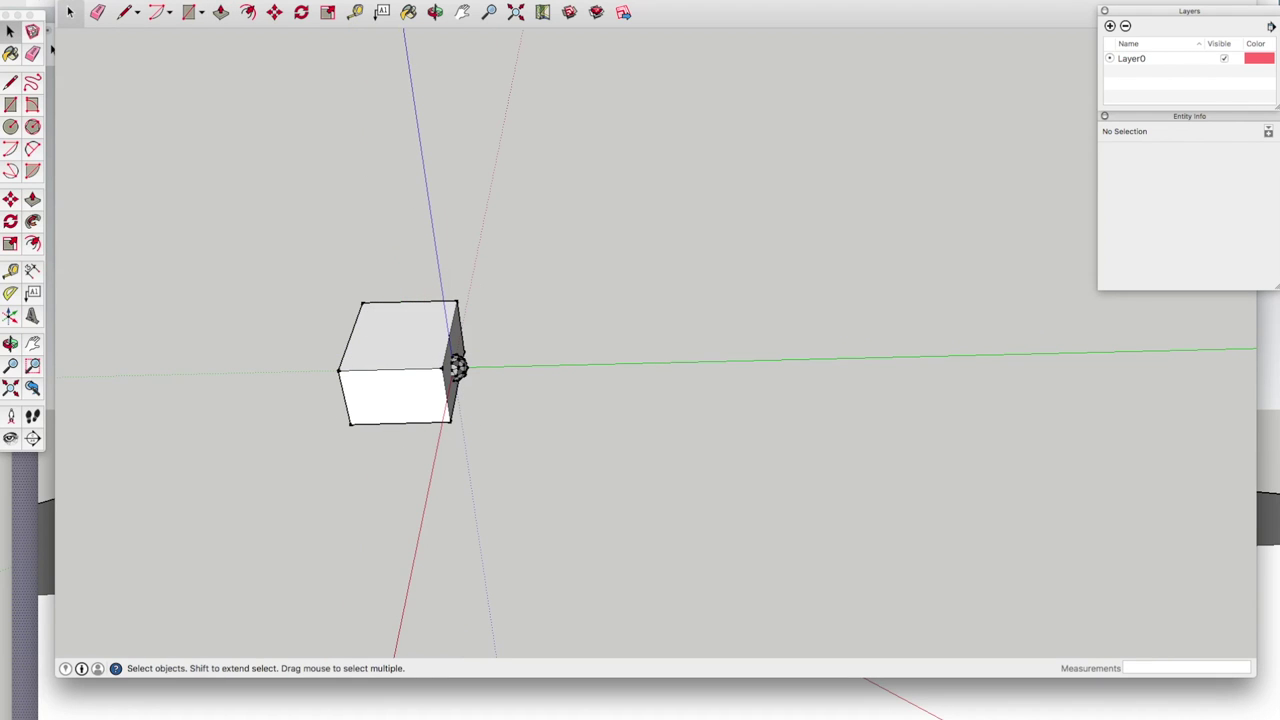
# Step: Orbit to check the sphere half-sunk into the block's side, and select both box and sphere
pyautogui.click(431, 12)
pyautogui.moveTo(454, 297); pyautogui.dragTo(471, 186)
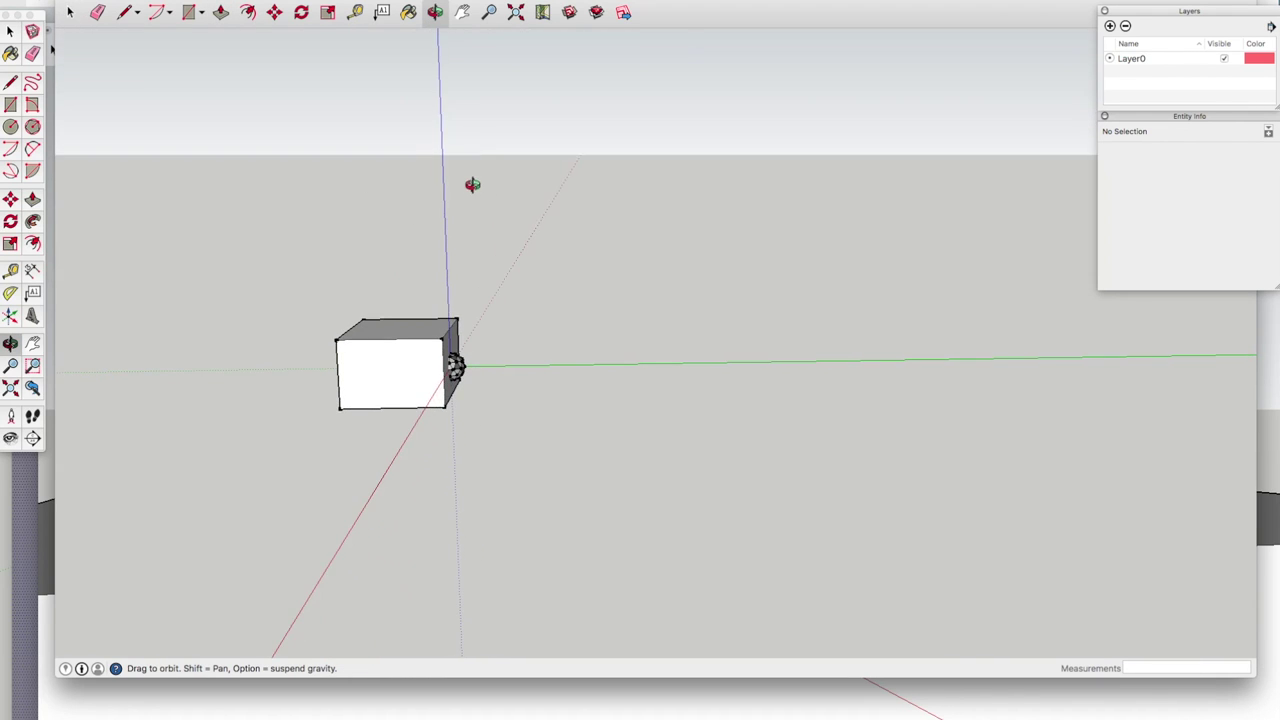
pyautogui.moveTo(449, 394); pyautogui.dragTo(453, 365)
pyautogui.scroll(10, 455, 365)
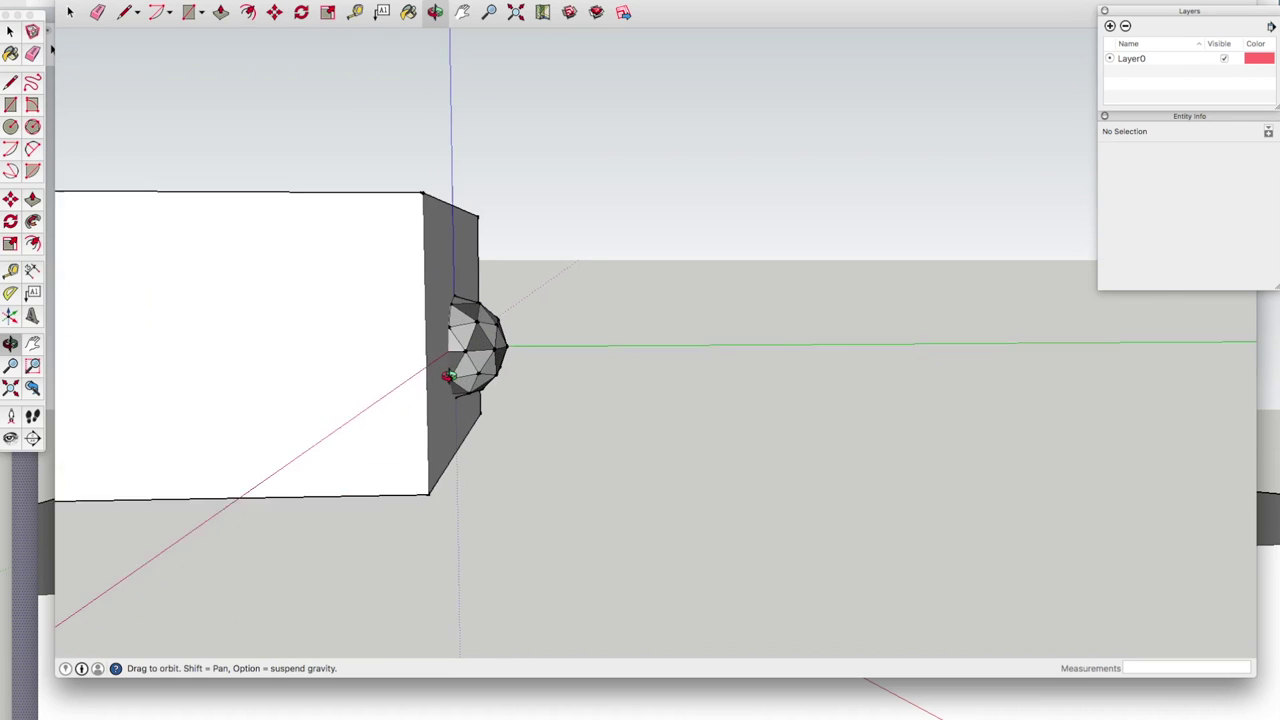
pyautogui.moveTo(513, 364); pyautogui.dragTo(481, 351)
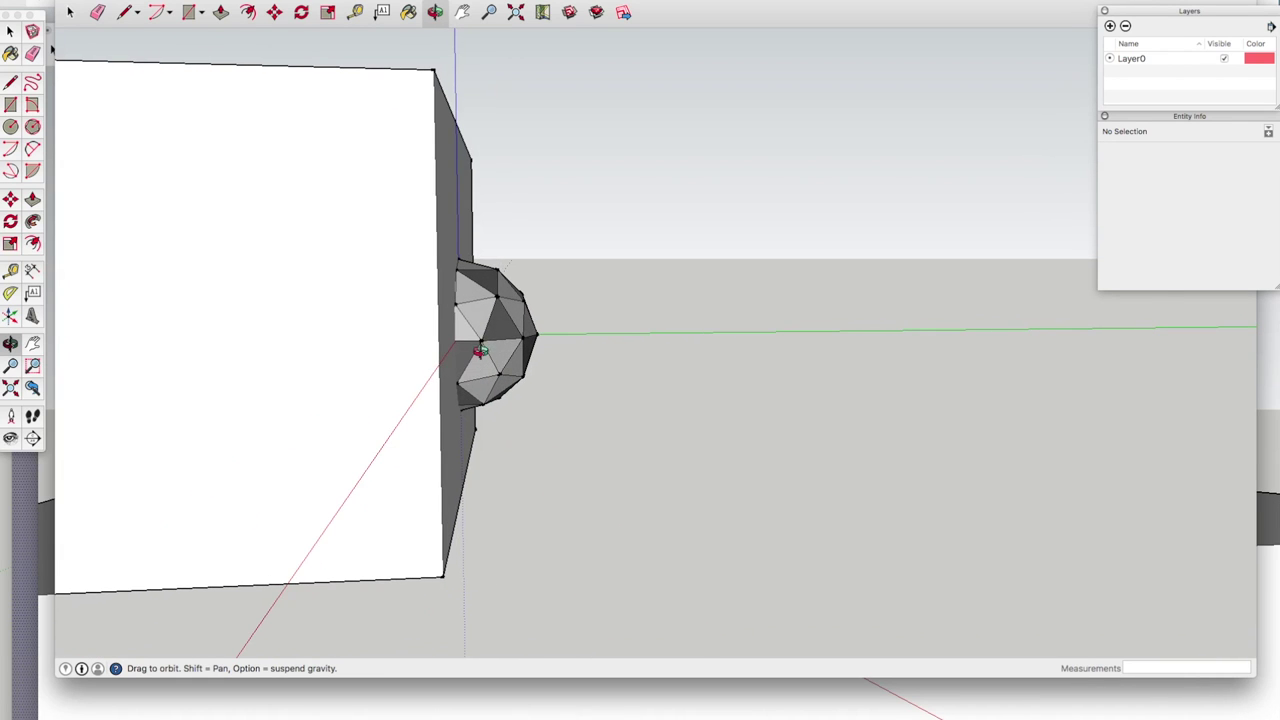
pyautogui.scroll(-8, 477, 328)
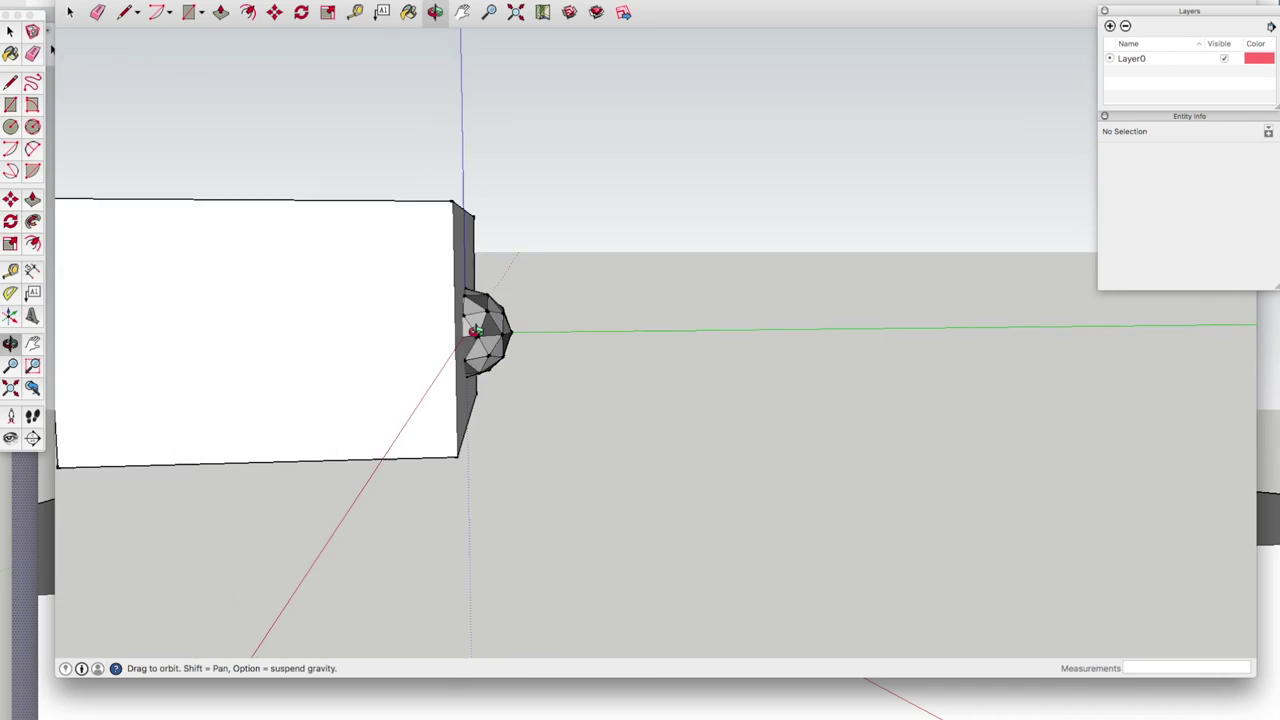
pyautogui.click(68, 11)
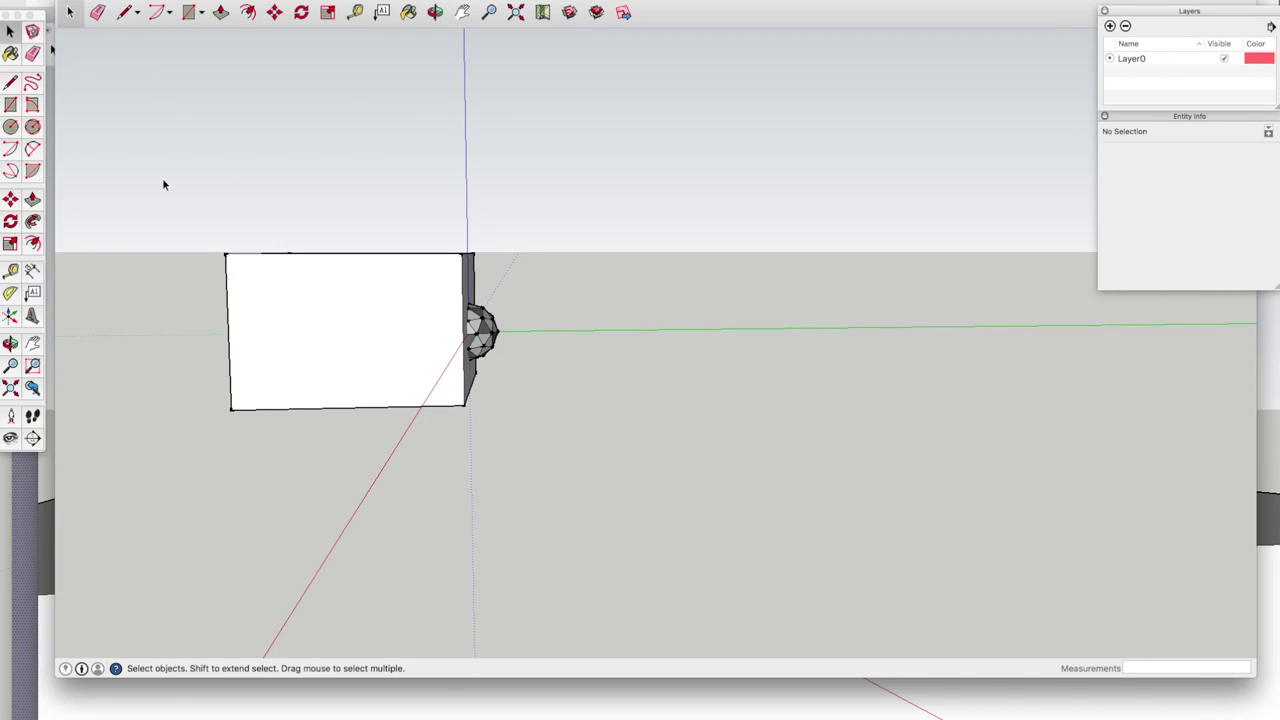
pyautogui.moveTo(163, 181); pyautogui.dragTo(586, 478)
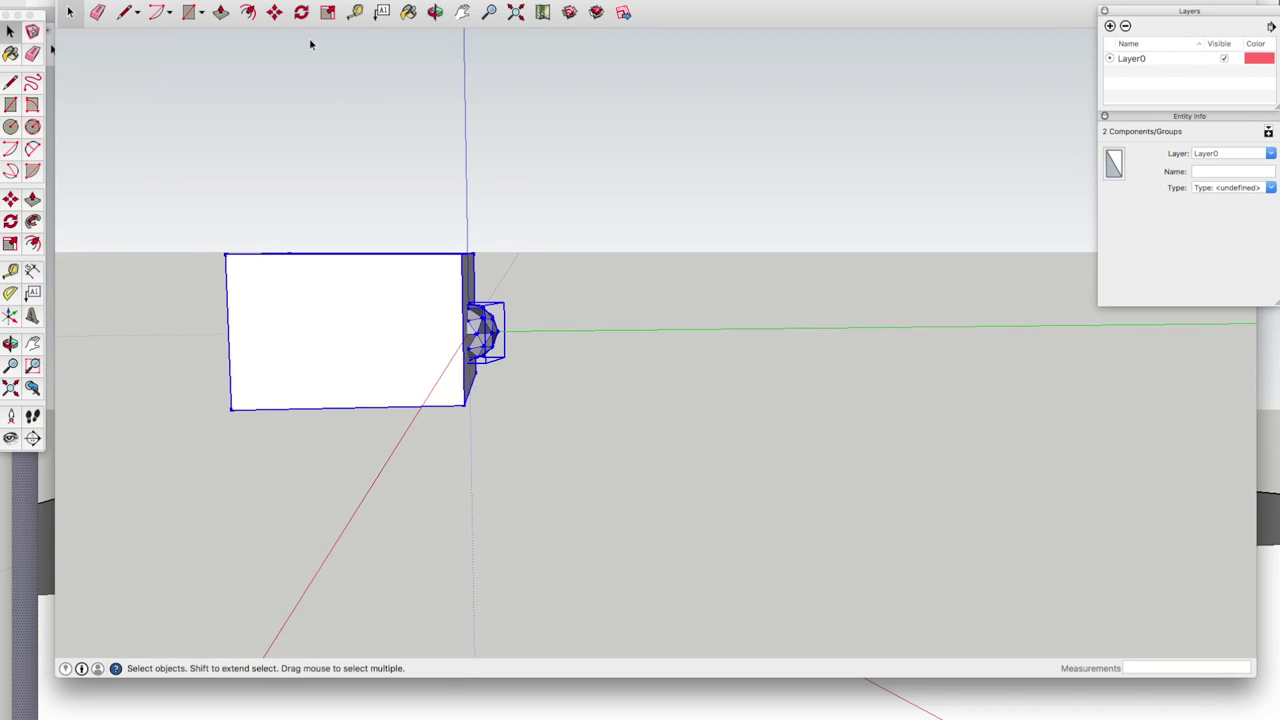
# Step: Rotate the box and sphere together 90° about the box's bottom corner, then zoom in and deselect
pyautogui.click(301, 12)
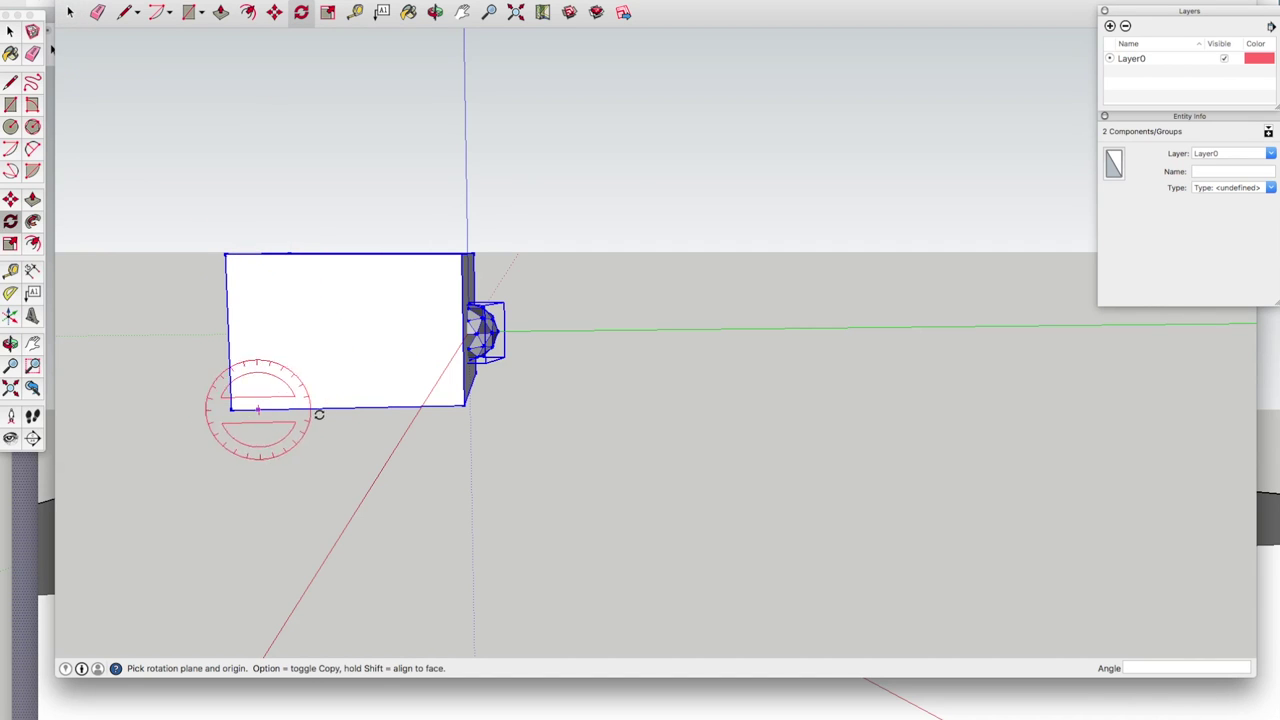
pyautogui.click(463, 403)
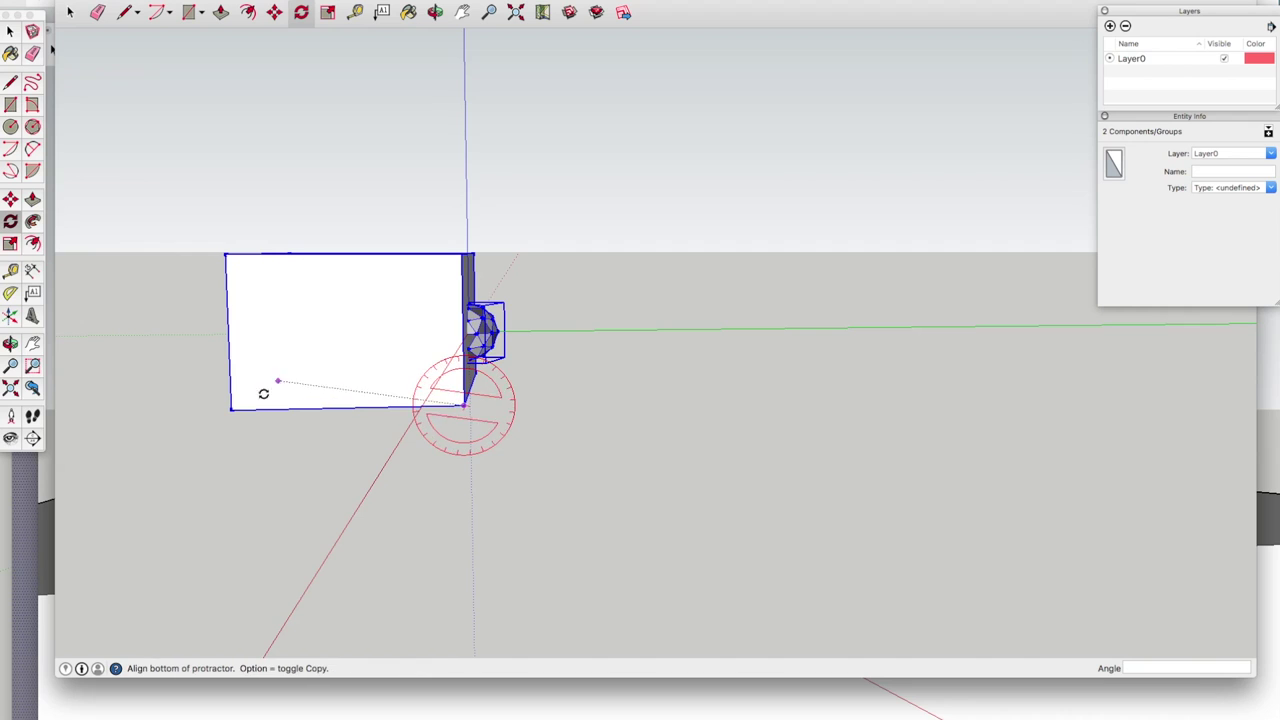
pyautogui.click(233, 408)
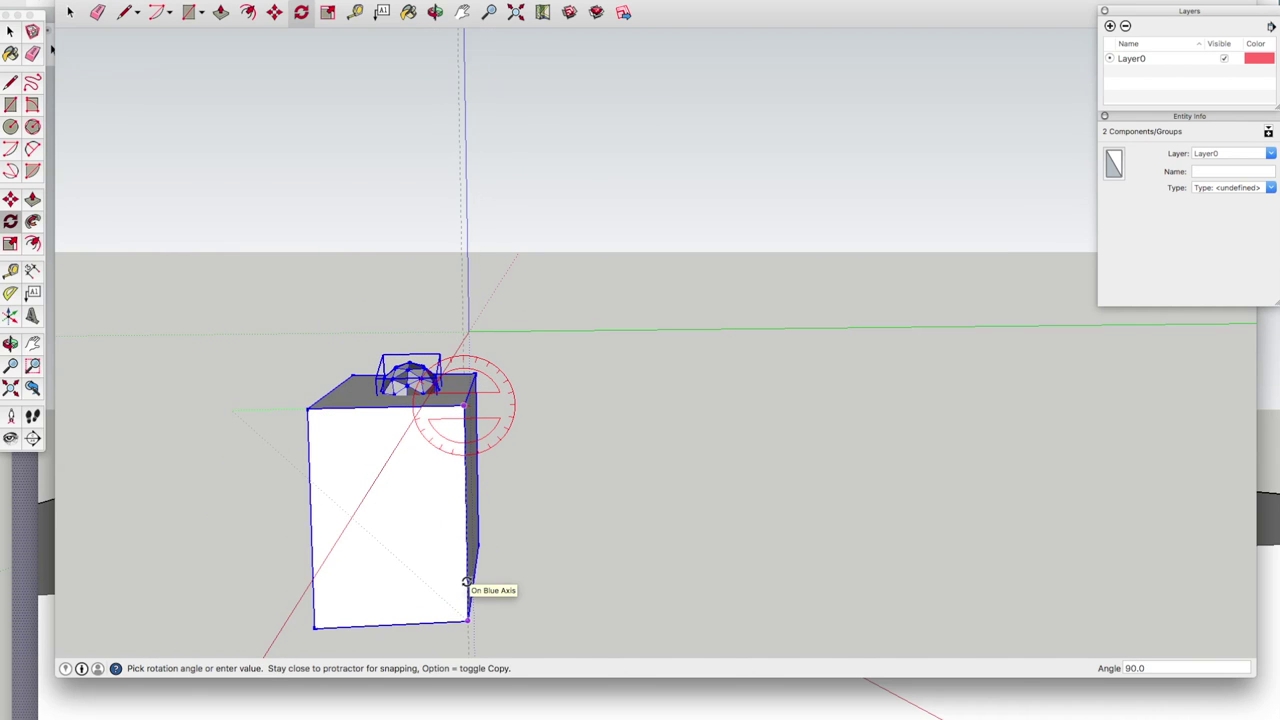
pyautogui.click(459, 578)
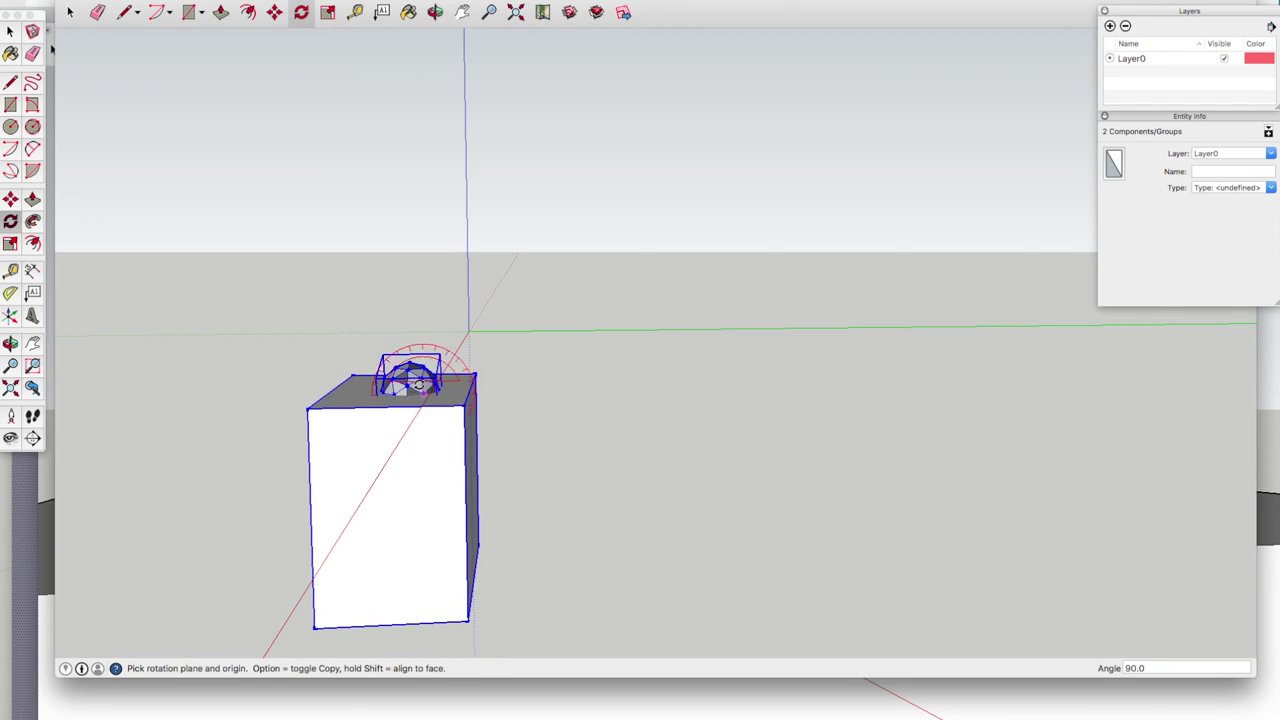
pyautogui.scroll(4, 407, 394)
pyautogui.scroll(2, 407, 394)
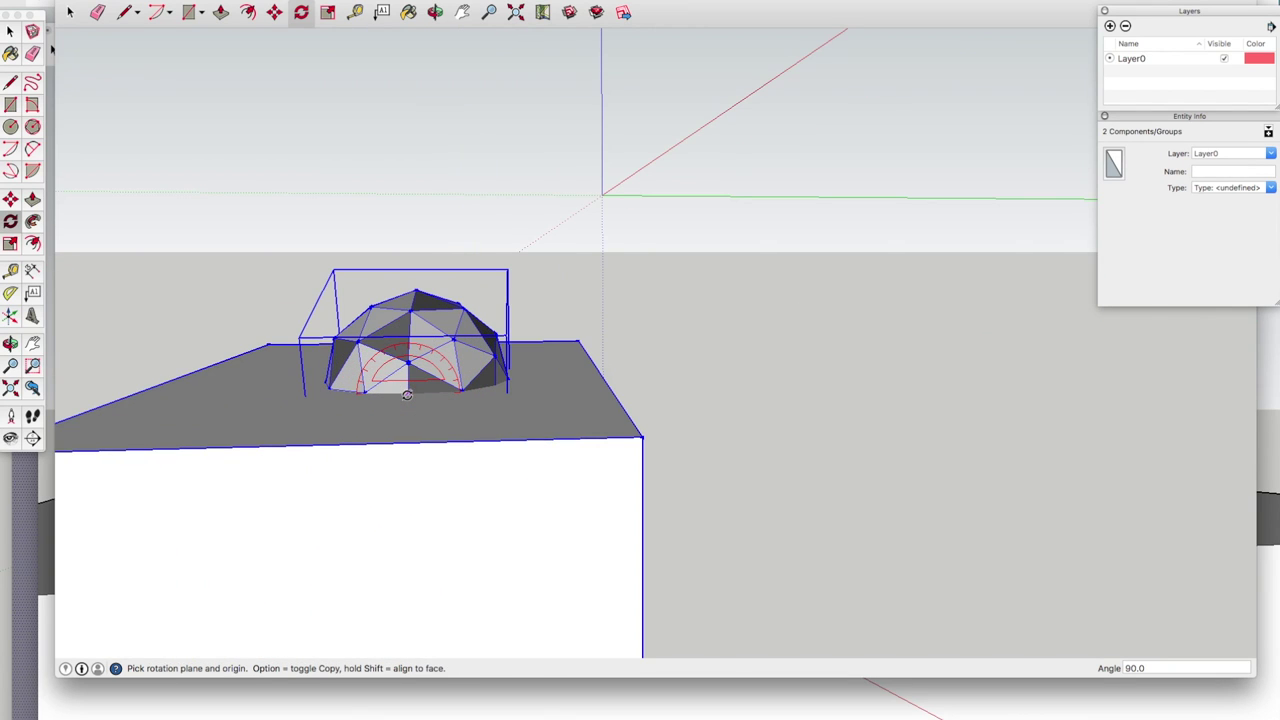
pyautogui.click(435, 12)
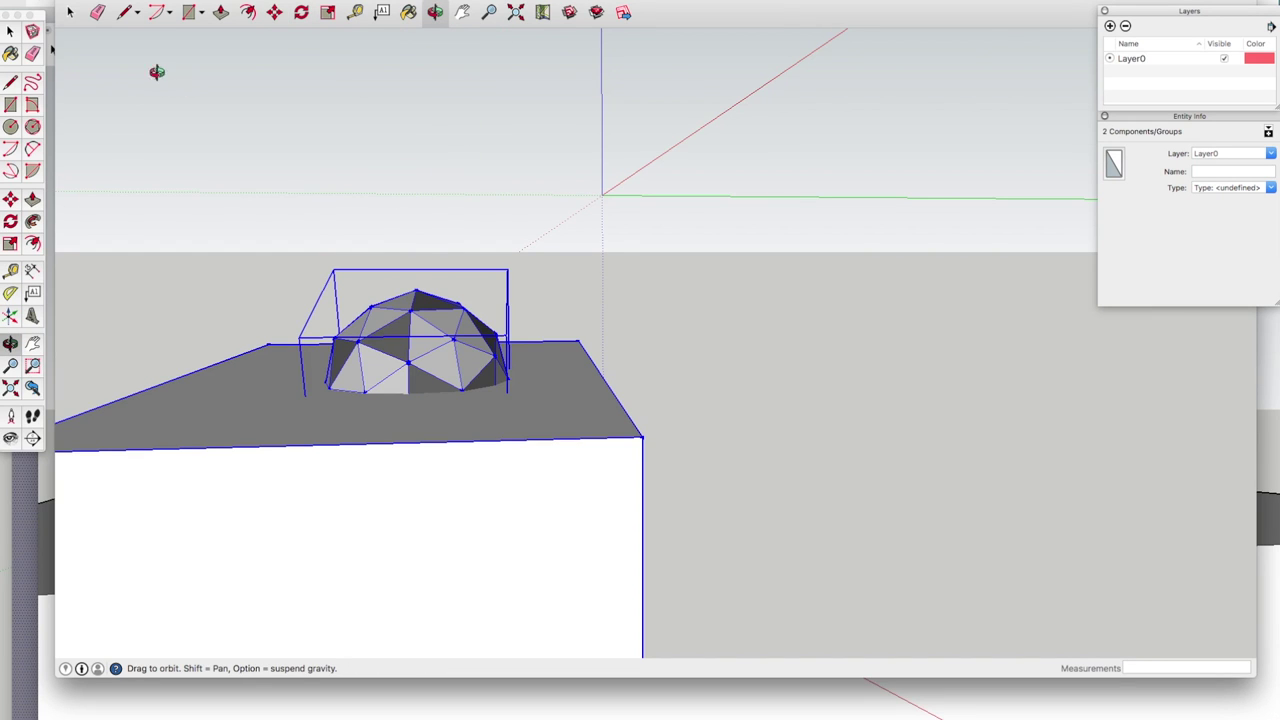
pyautogui.click(69, 12)
pyautogui.click(459, 211)
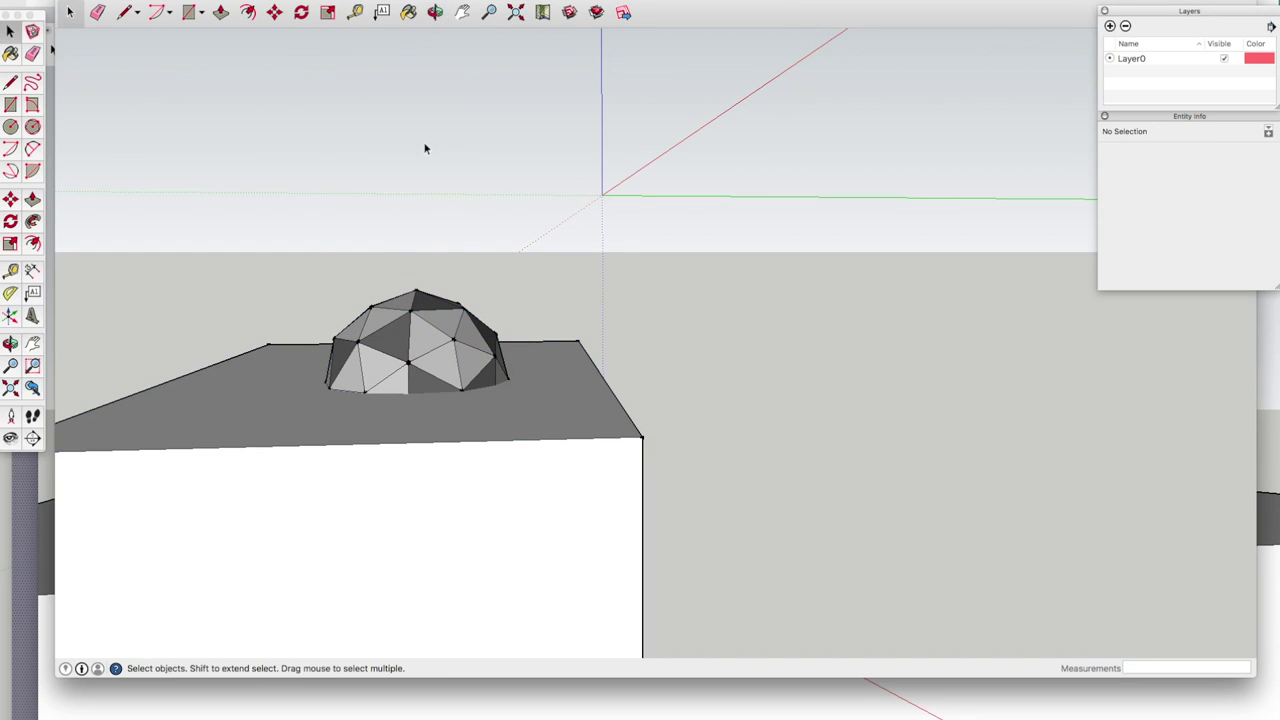
pyautogui.click(435, 12)
pyautogui.moveTo(423, 346); pyautogui.dragTo(580, 374)
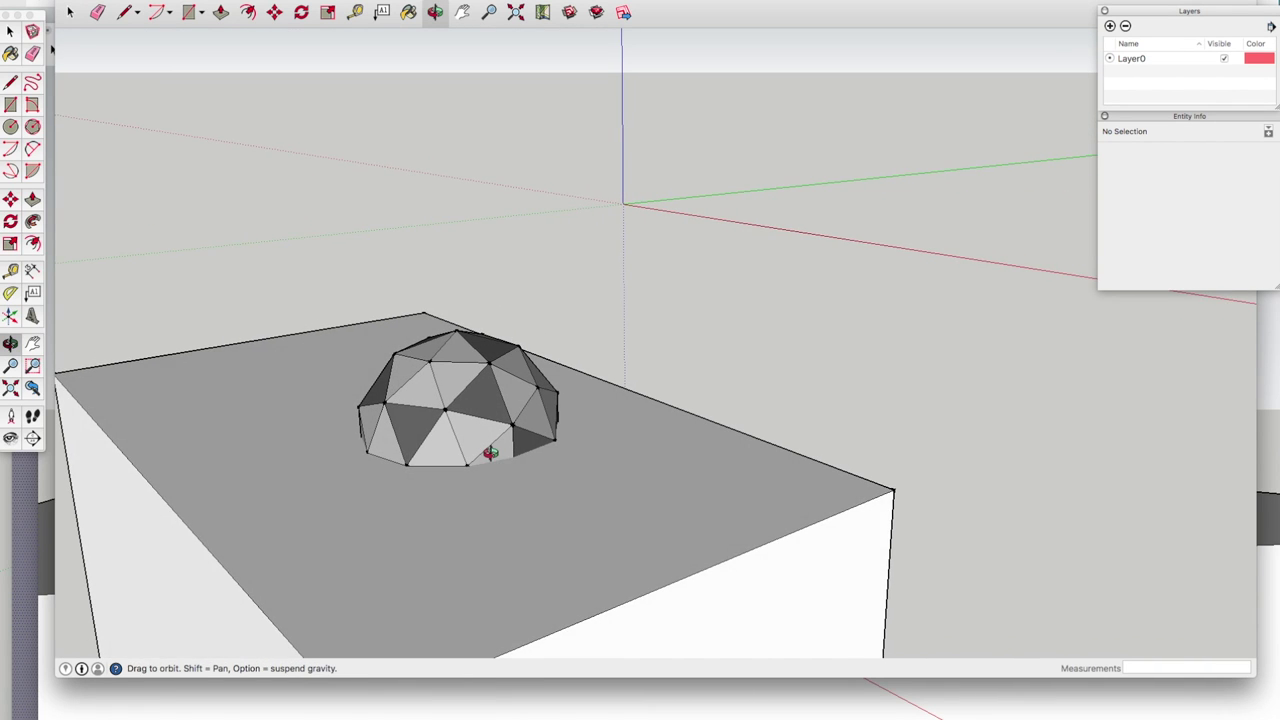
pyautogui.scroll(3, 490, 452)
pyautogui.scroll(2, 450, 451)
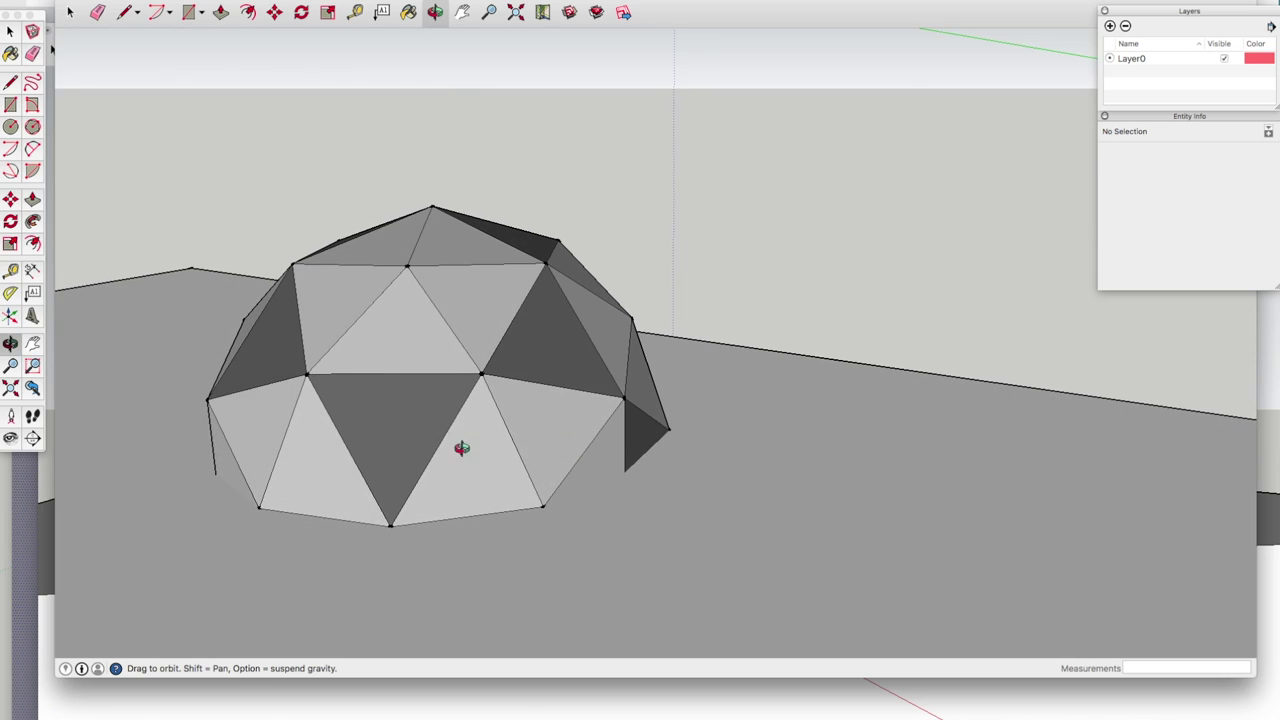
pyautogui.moveTo(461, 448); pyautogui.dragTo(454, 477)
pyautogui.scroll(-3, 555, 453)
pyautogui.scroll(3, 460, 489)
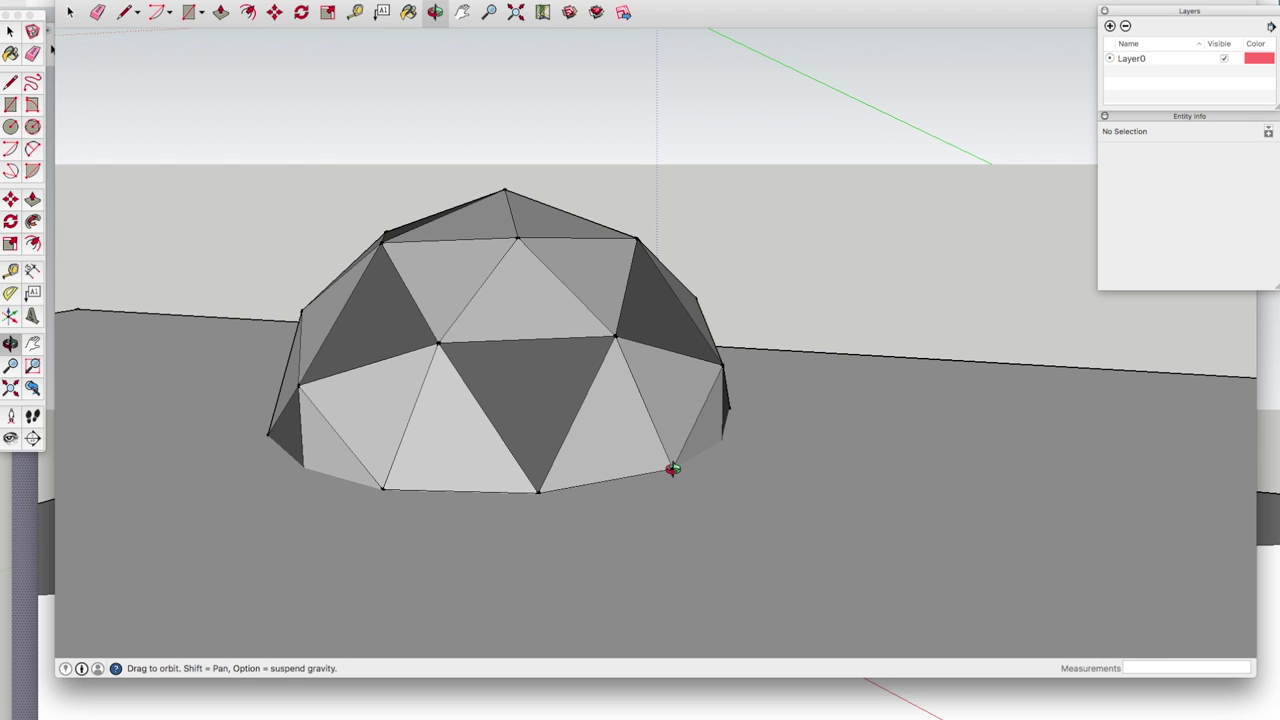
pyautogui.moveTo(450, 385); pyautogui.dragTo(766, 380)
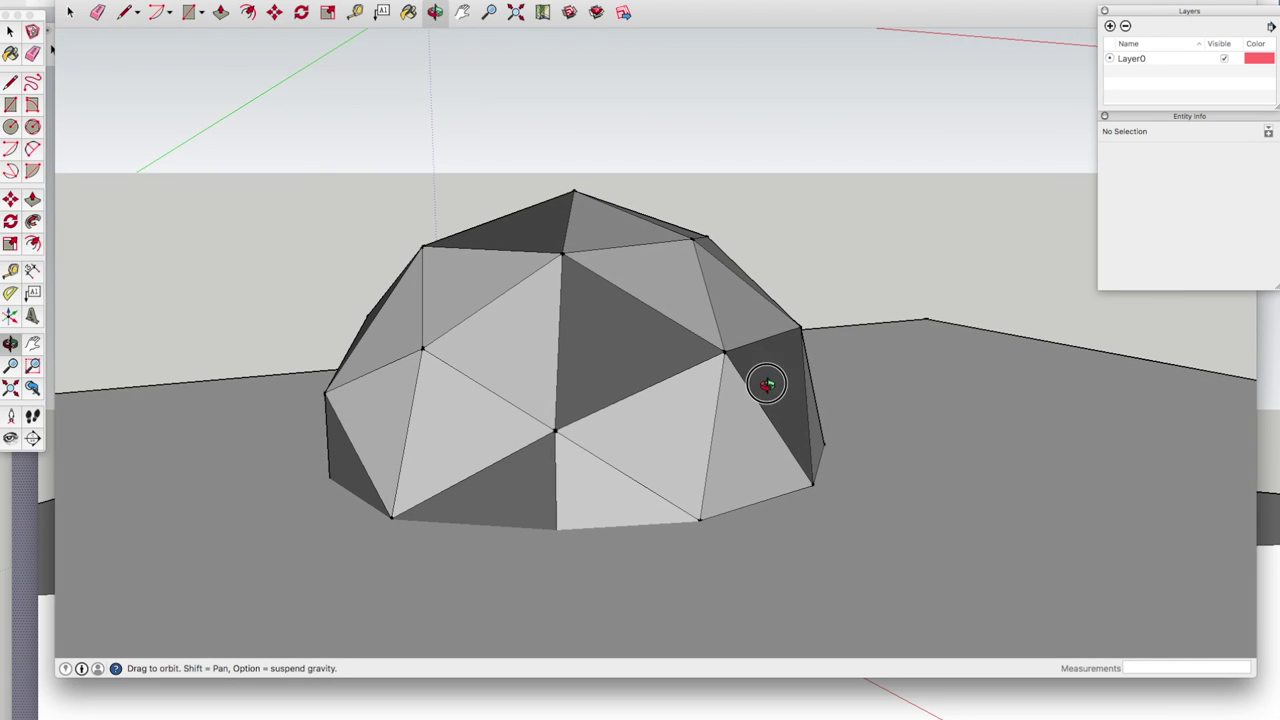
pyautogui.moveTo(583, 403); pyautogui.dragTo(800, 437)
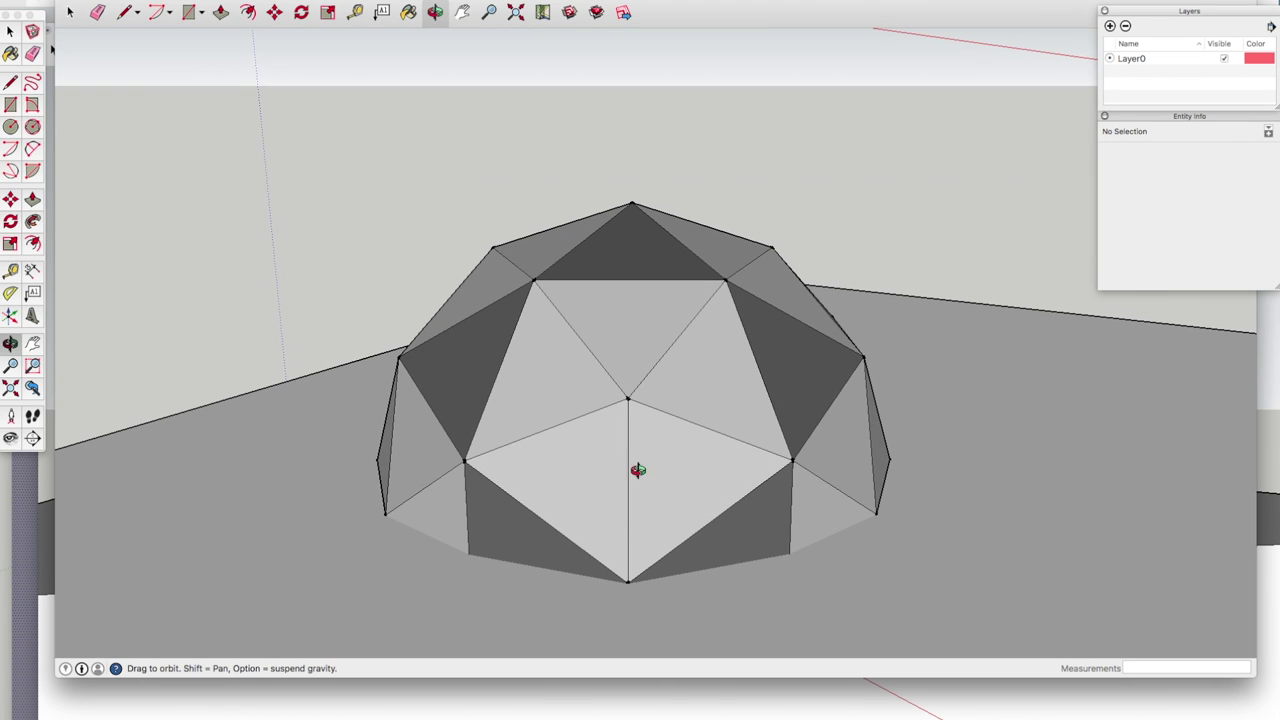
pyautogui.moveTo(687, 461); pyautogui.dragTo(383, 463)
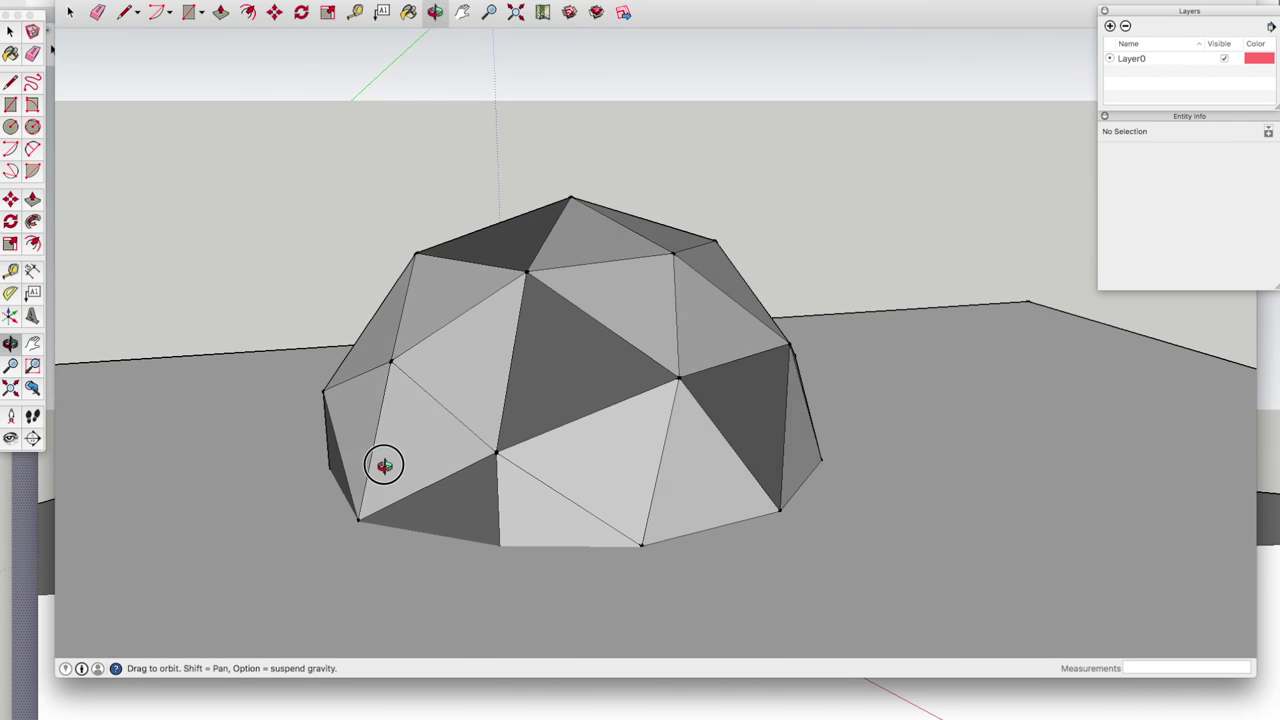
pyautogui.moveTo(720, 466); pyautogui.dragTo(535, 468)
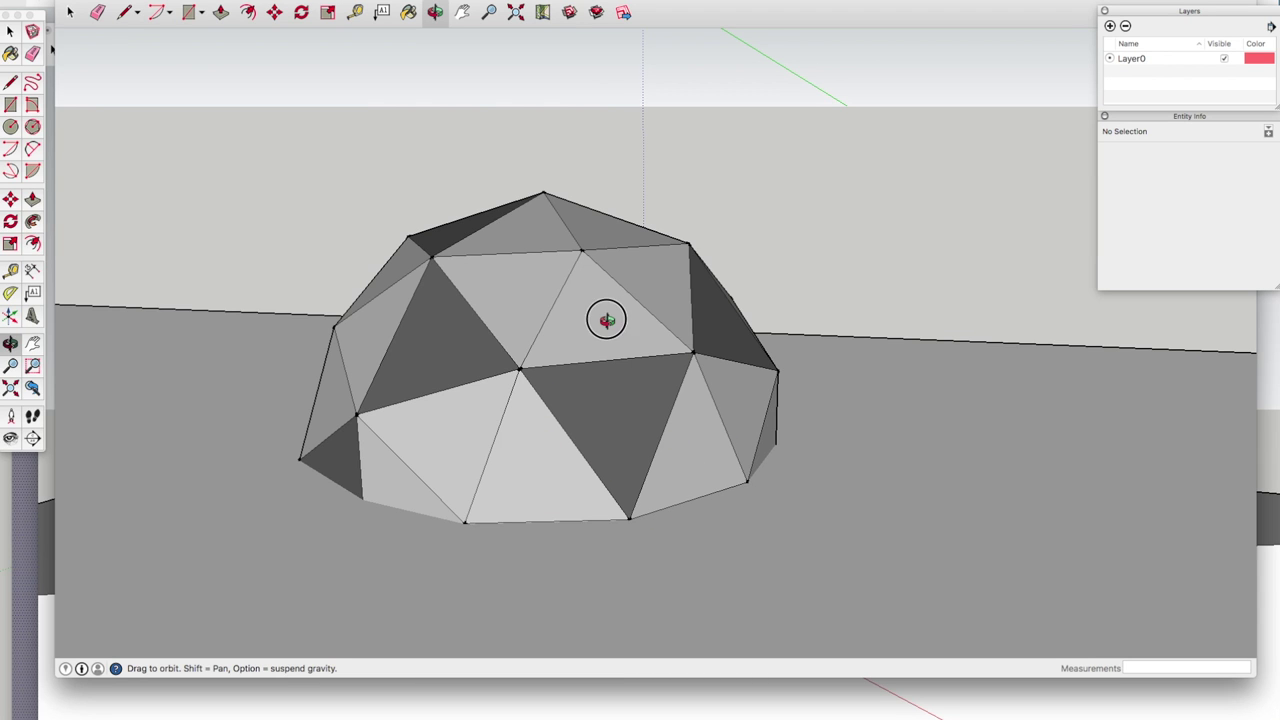
pyautogui.moveTo(606, 320); pyautogui.dragTo(707, 453)
pyautogui.moveTo(463, 230); pyautogui.dragTo(783, 491)
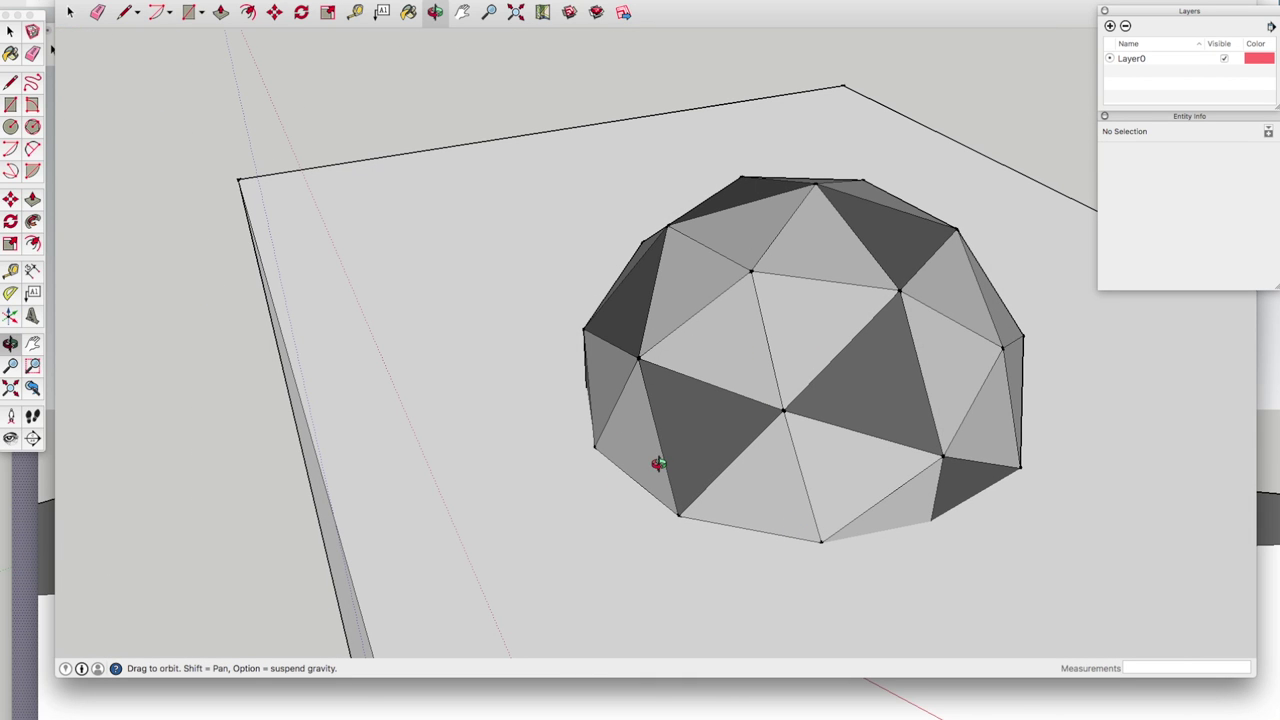
pyautogui.moveTo(708, 446); pyautogui.dragTo(427, 505)
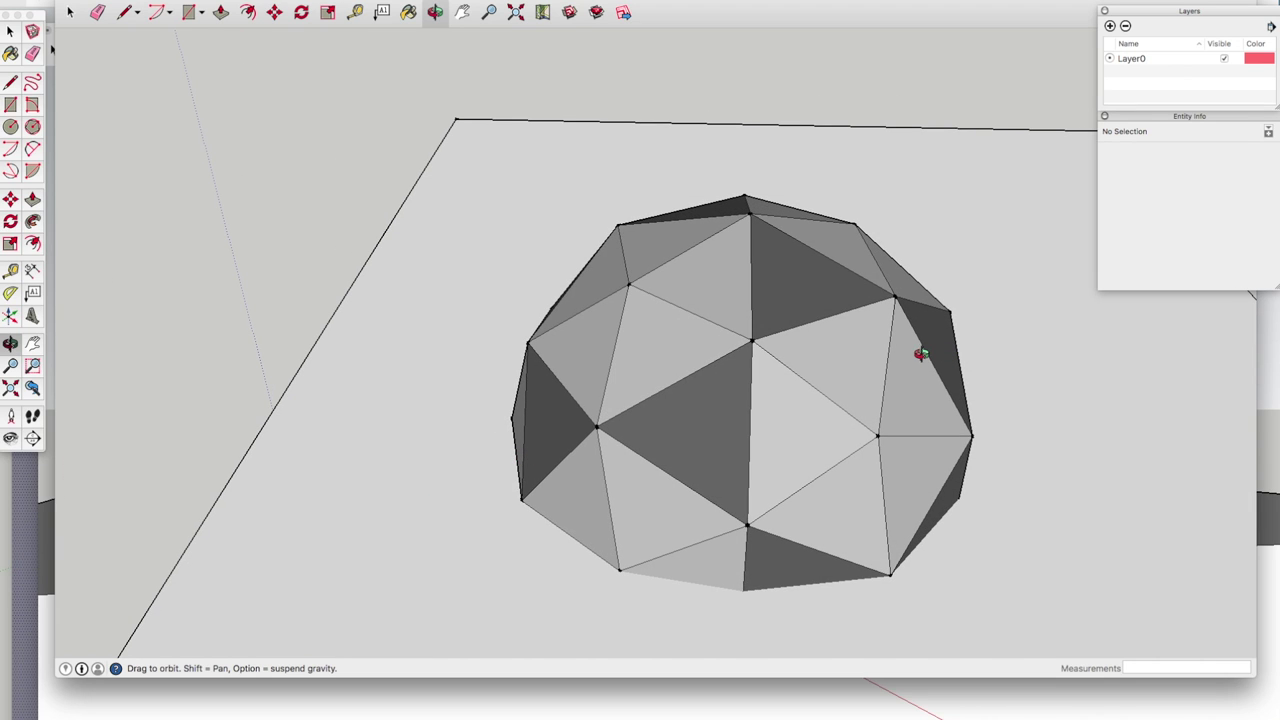
pyautogui.moveTo(882, 347); pyautogui.dragTo(717, 374)
pyautogui.moveTo(720, 439); pyautogui.dragTo(668, 385)
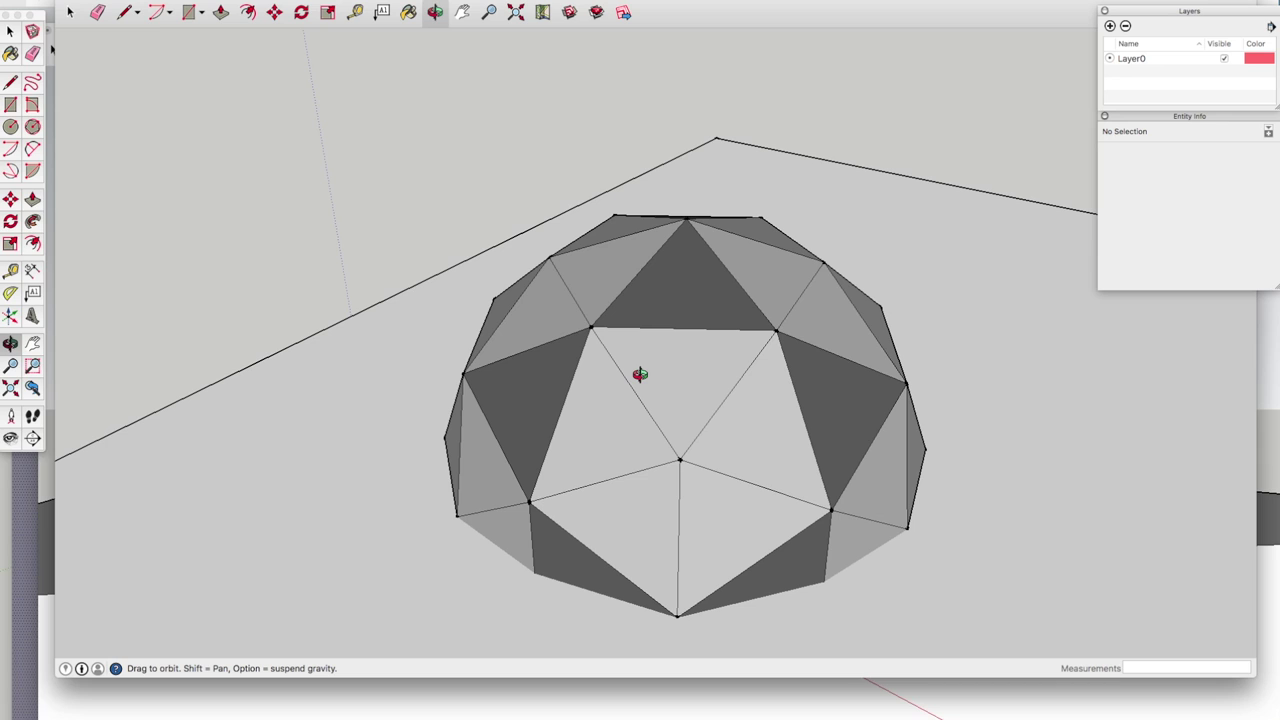
pyautogui.scroll(-3, 560, 363)
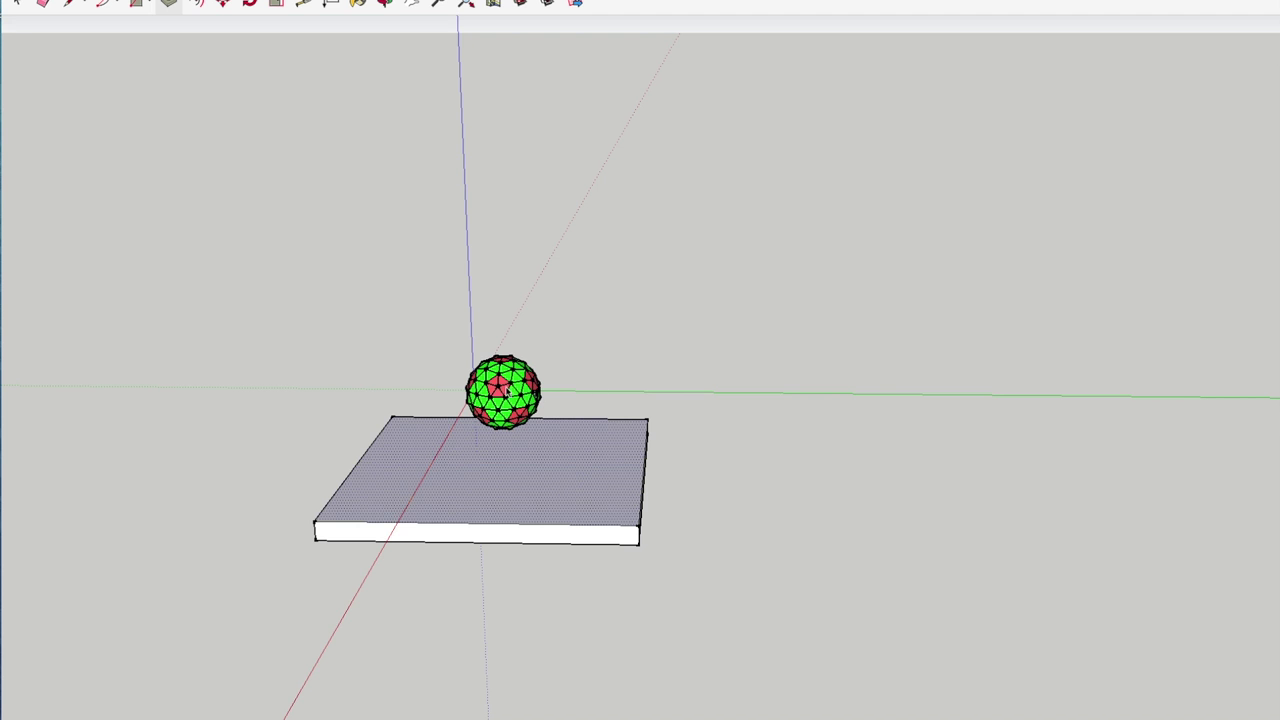
# Step: Zoom and orbit until the green-and-red geodesic sphere and slab are seen from the front
pyautogui.scroll(-2, 756, 368)
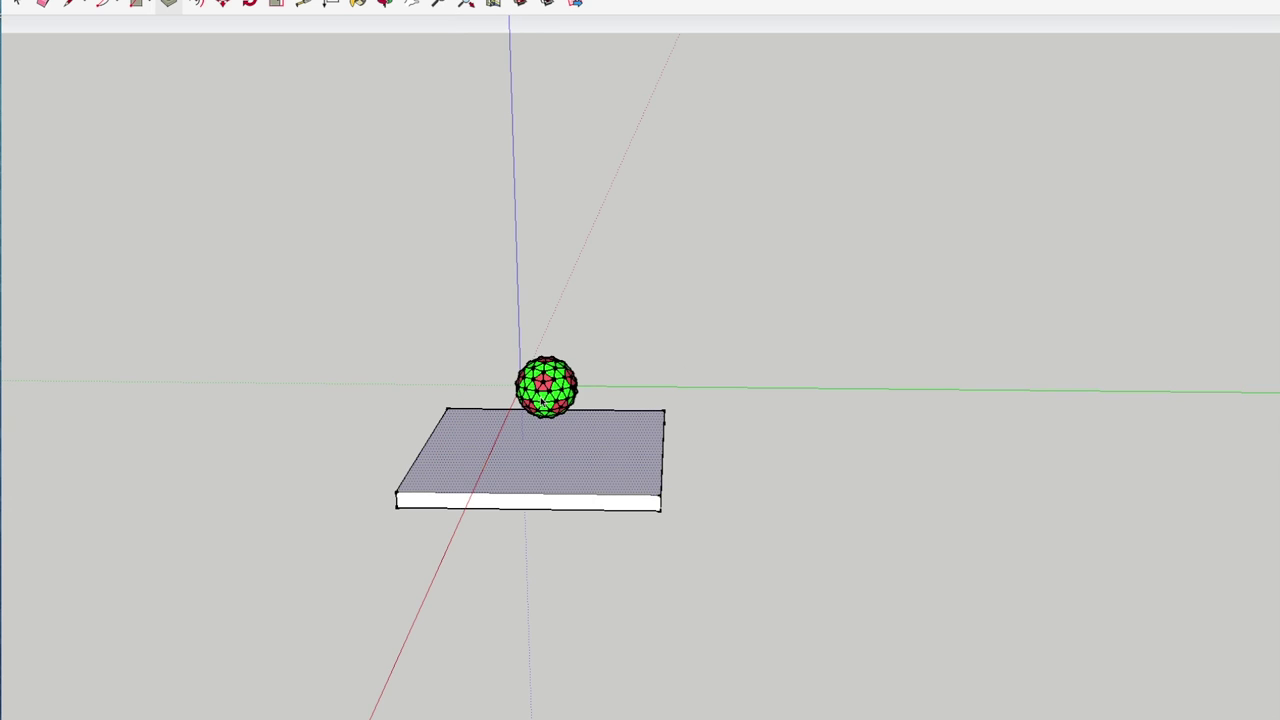
pyautogui.scroll(3, 541, 399)
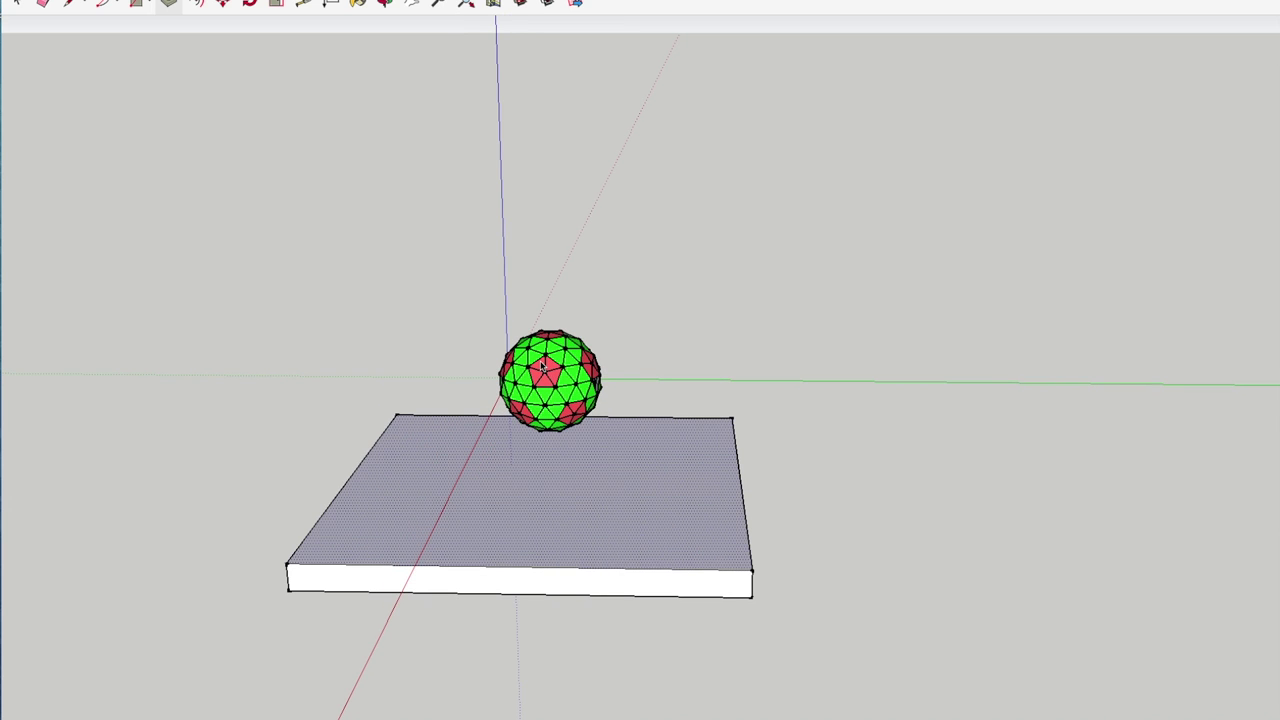
pyautogui.scroll(2, 541, 367)
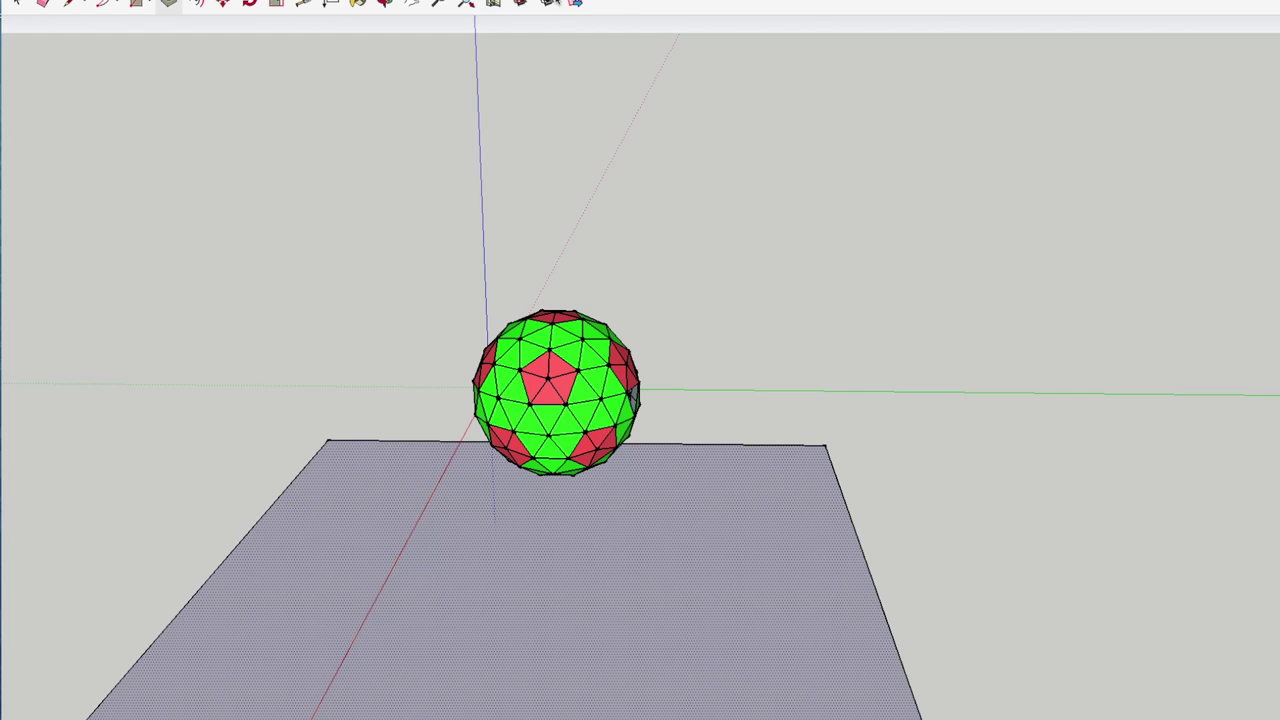
pyautogui.click(387, 6)
pyautogui.moveTo(592, 440); pyautogui.dragTo(578, 409)
pyautogui.scroll(1, 578, 408)
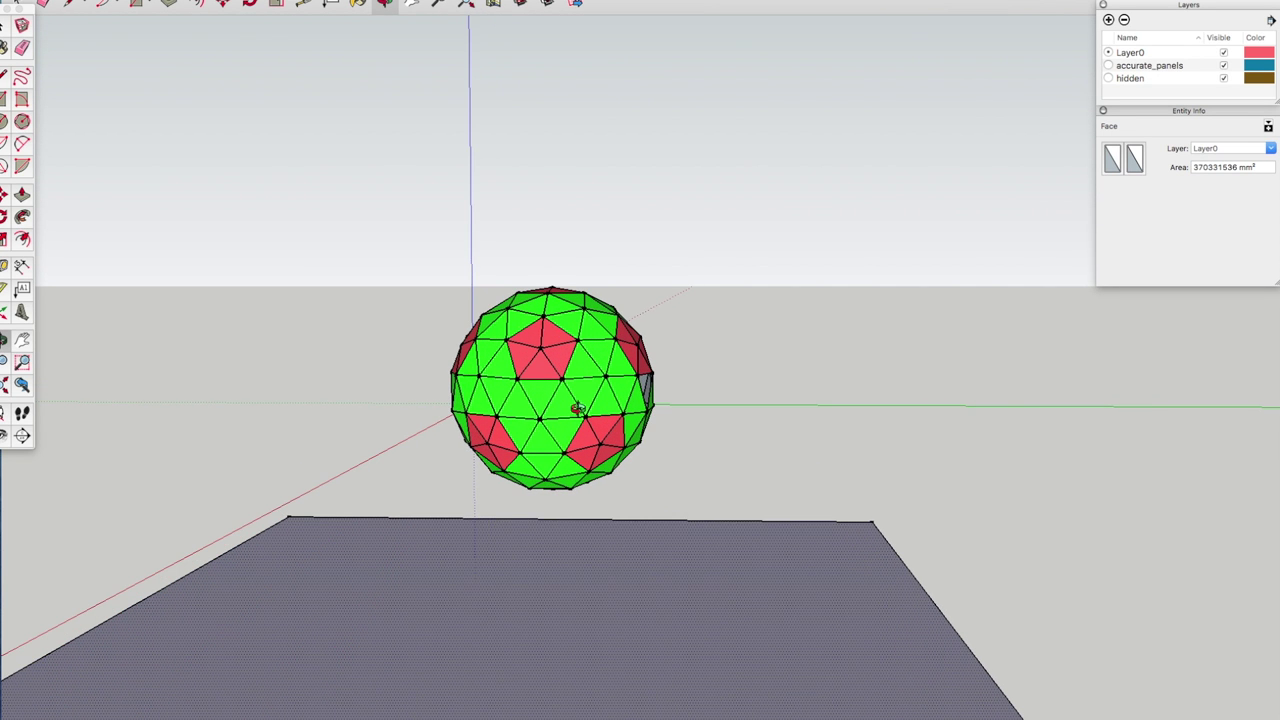
pyautogui.scroll(3, 578, 409)
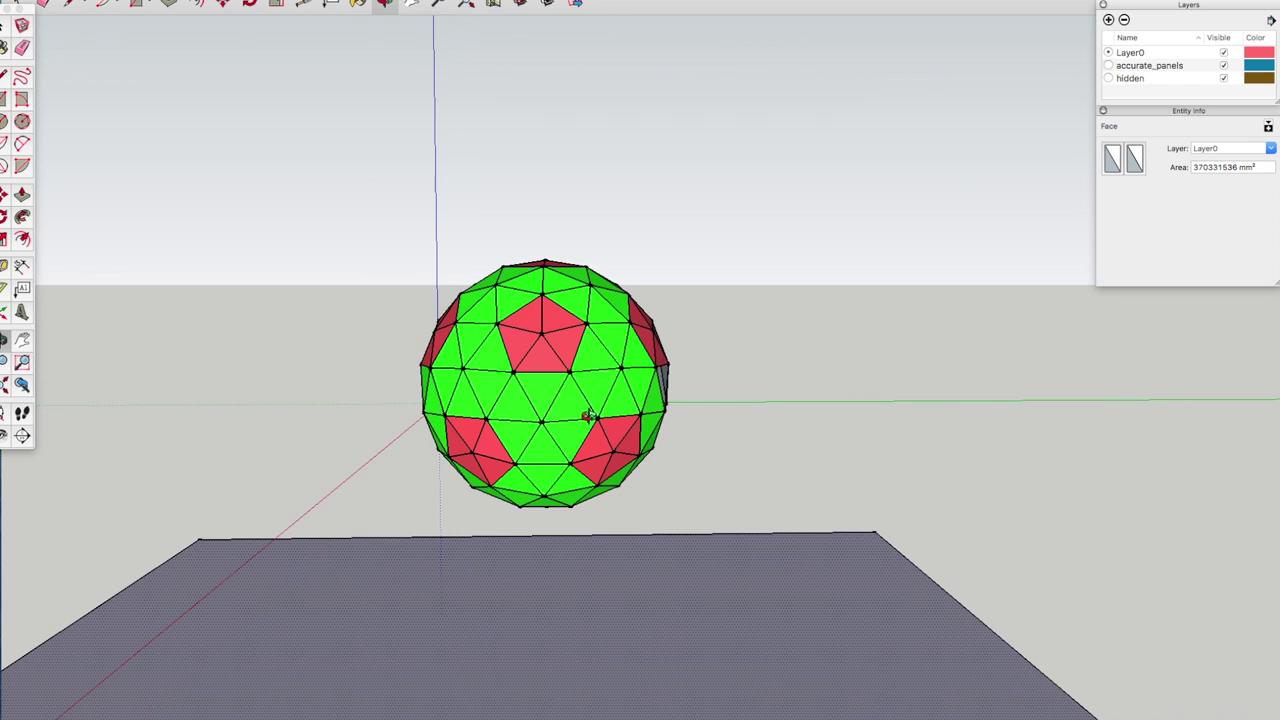
pyautogui.scroll(-4, 570, 414)
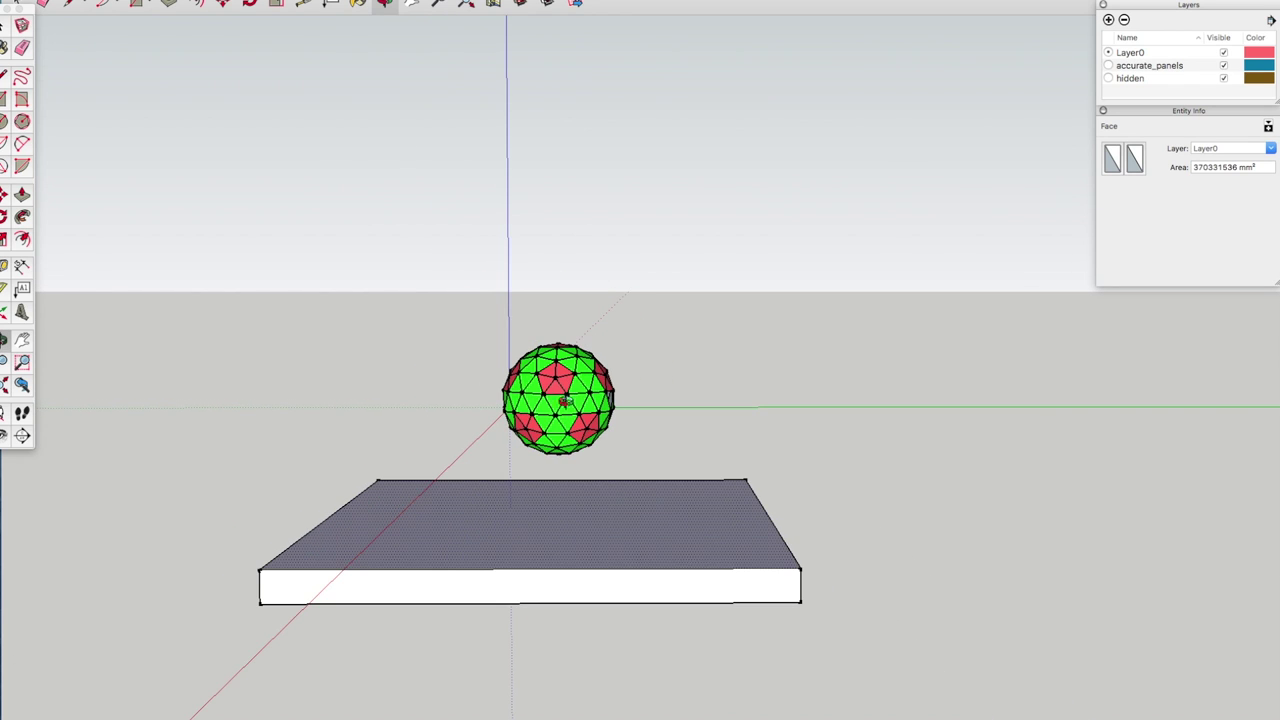
pyautogui.moveTo(557, 424); pyautogui.dragTo(560, 463)
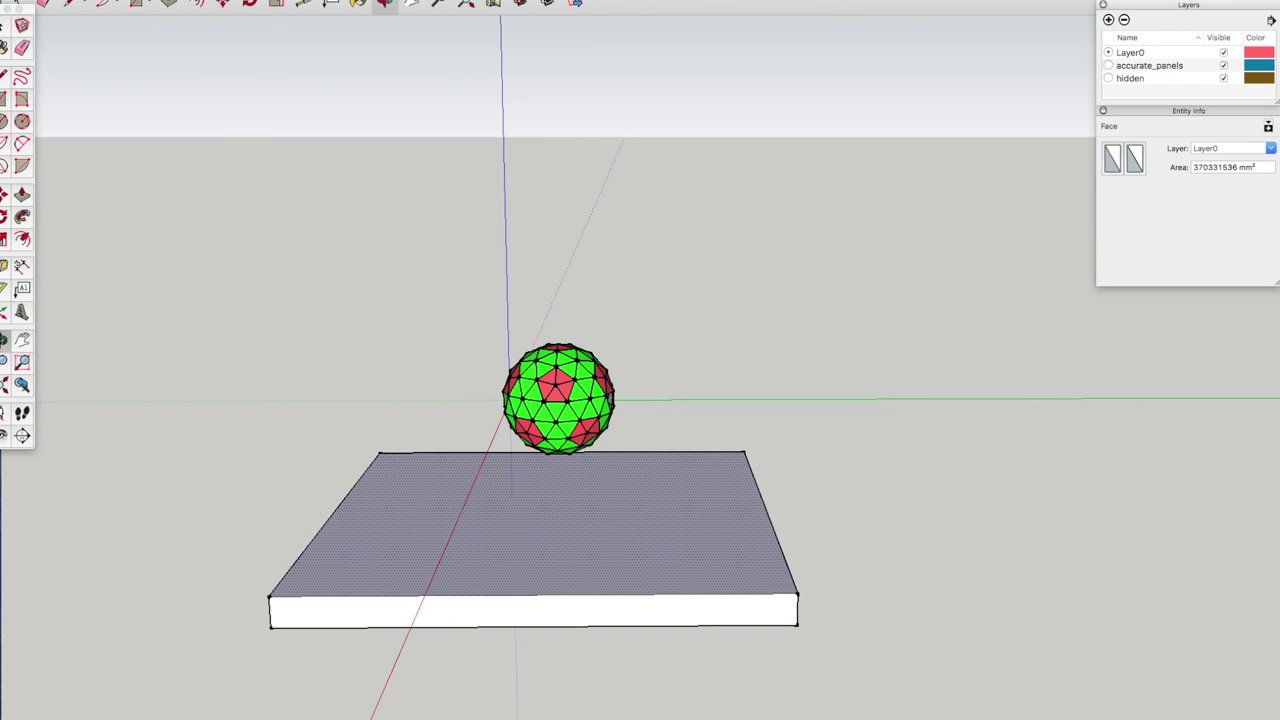
# Step: Select the whole slab and rotate it upright about its bottom-right corner to stand as a wall
pyautogui.click(20, 4)
pyautogui.doubleClick(483, 498)
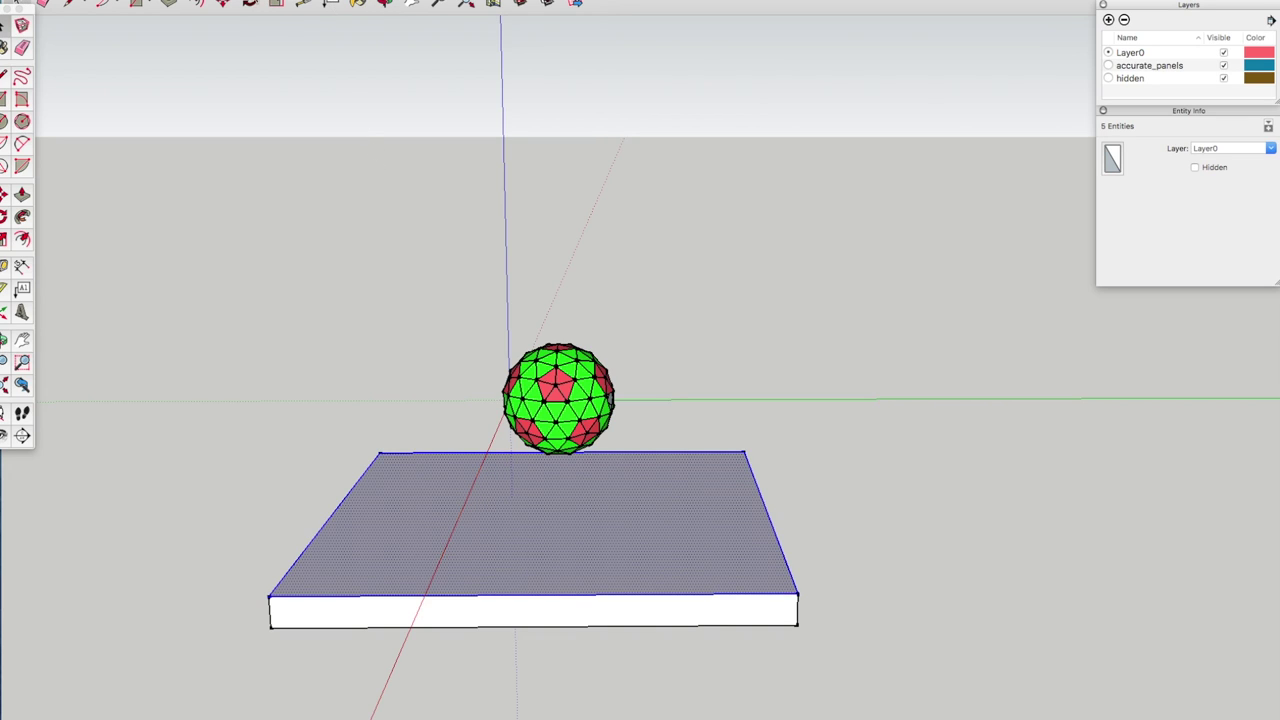
pyautogui.press('q')
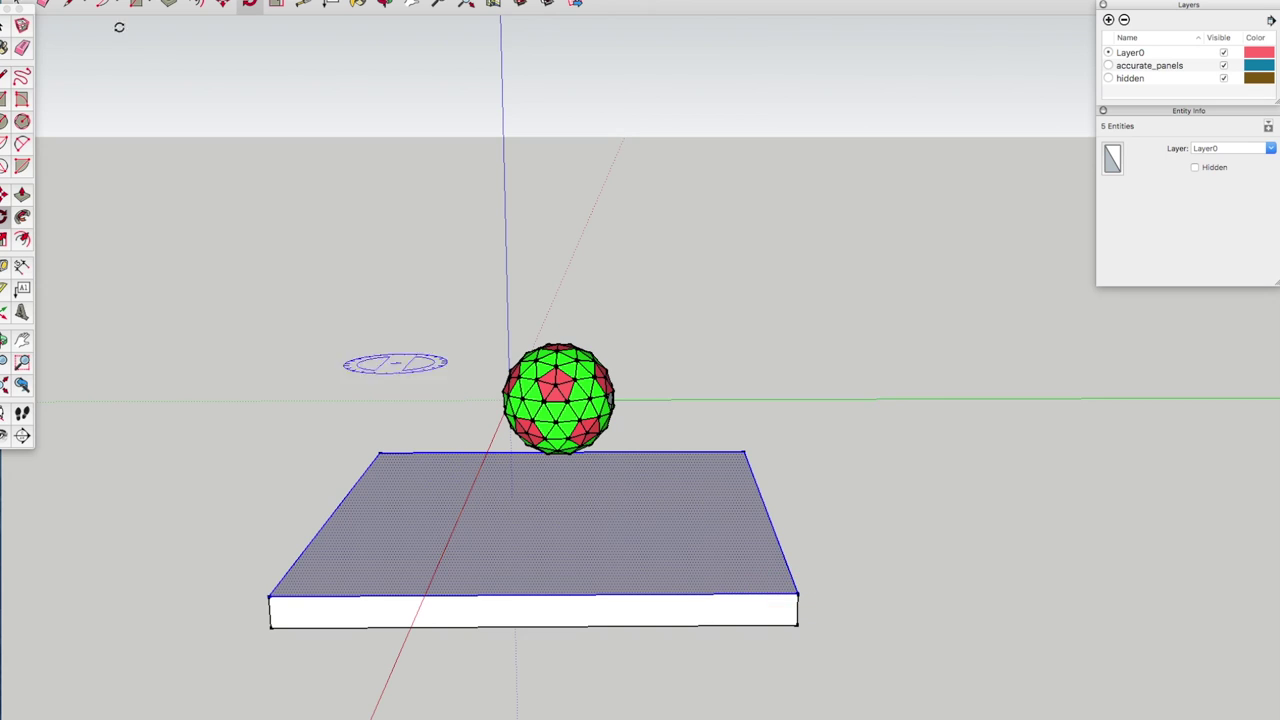
pyautogui.press('space')
pyautogui.tripleClick(483, 521)
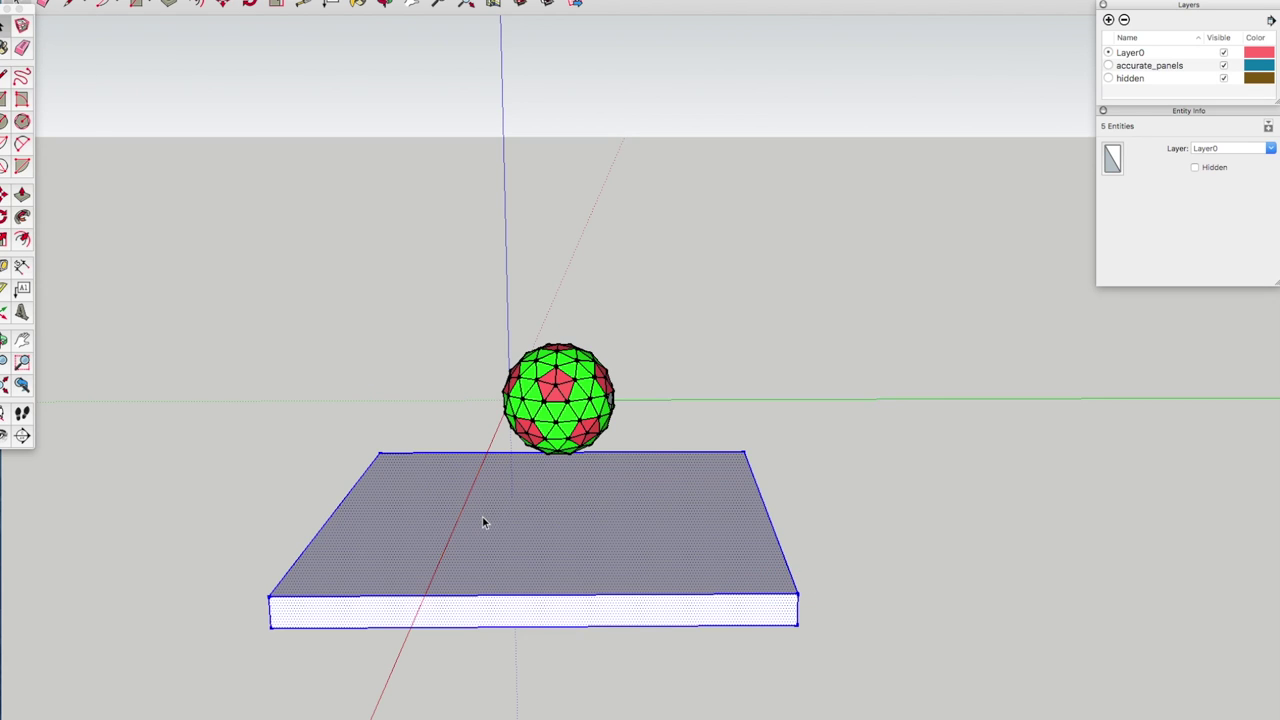
pyautogui.click(250, 4)
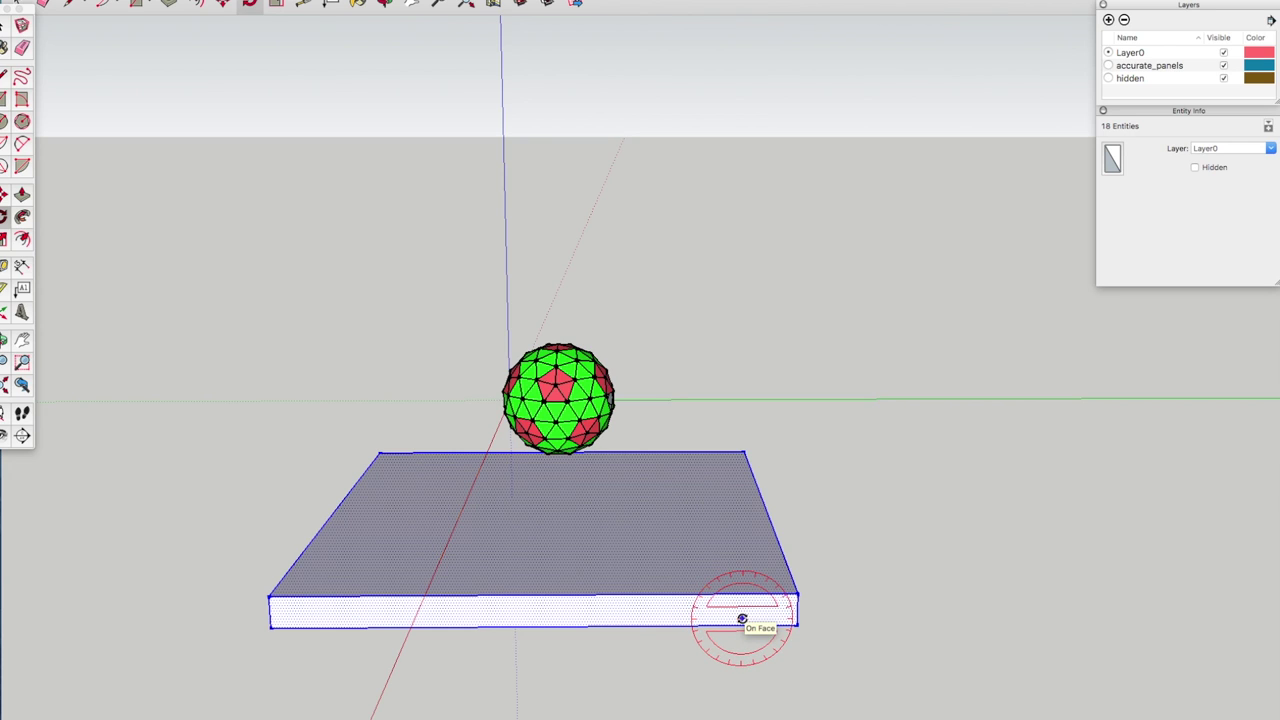
pyautogui.click(797, 625)
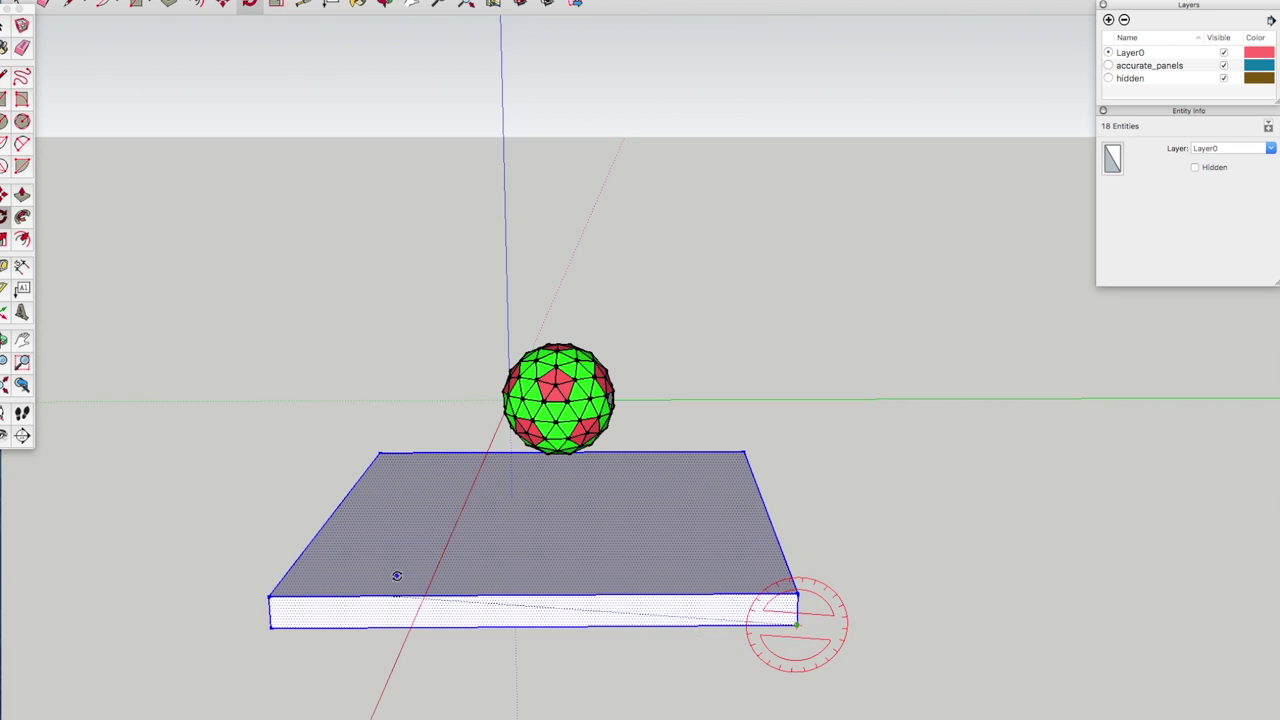
pyautogui.click(271, 627)
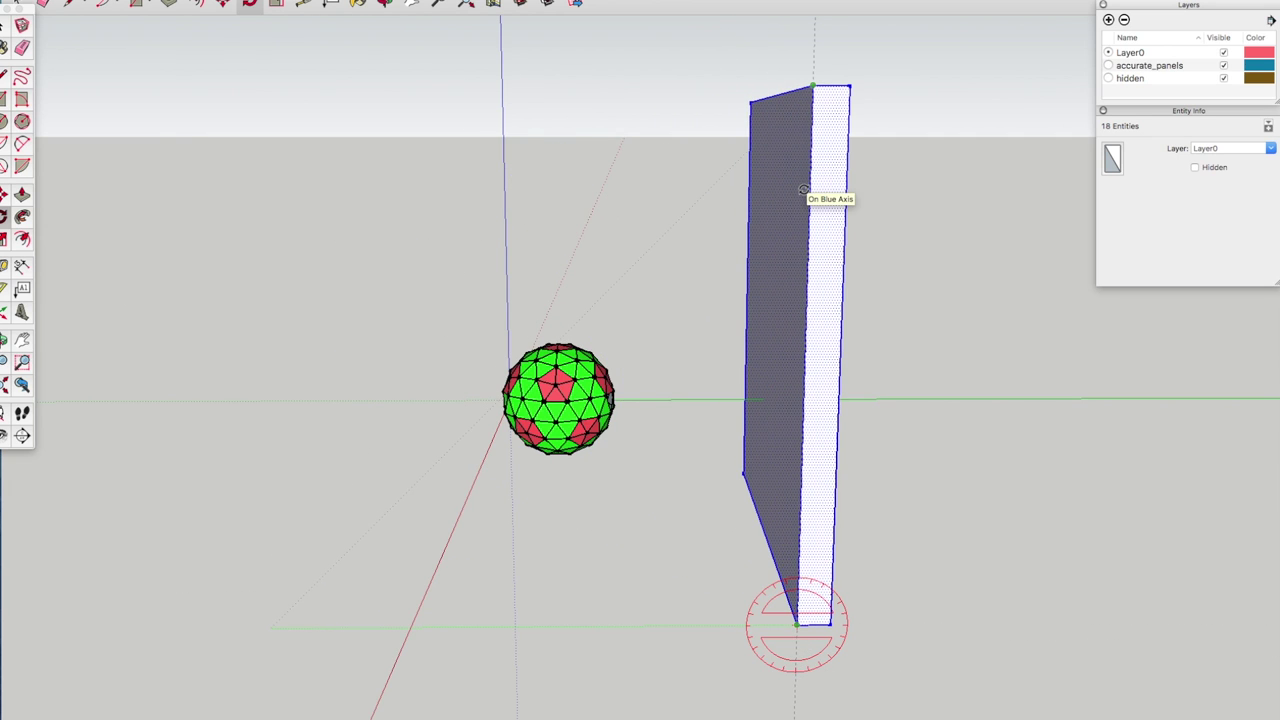
pyautogui.click(806, 189)
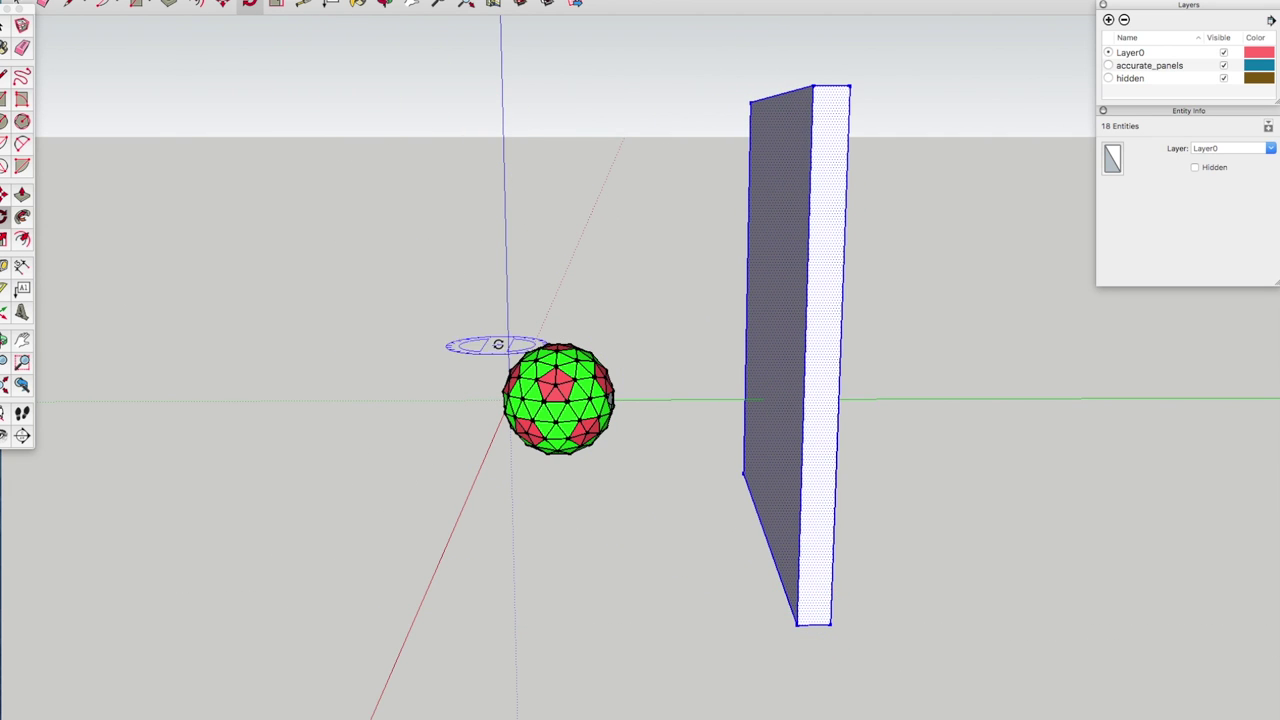
pyautogui.click(384, 8)
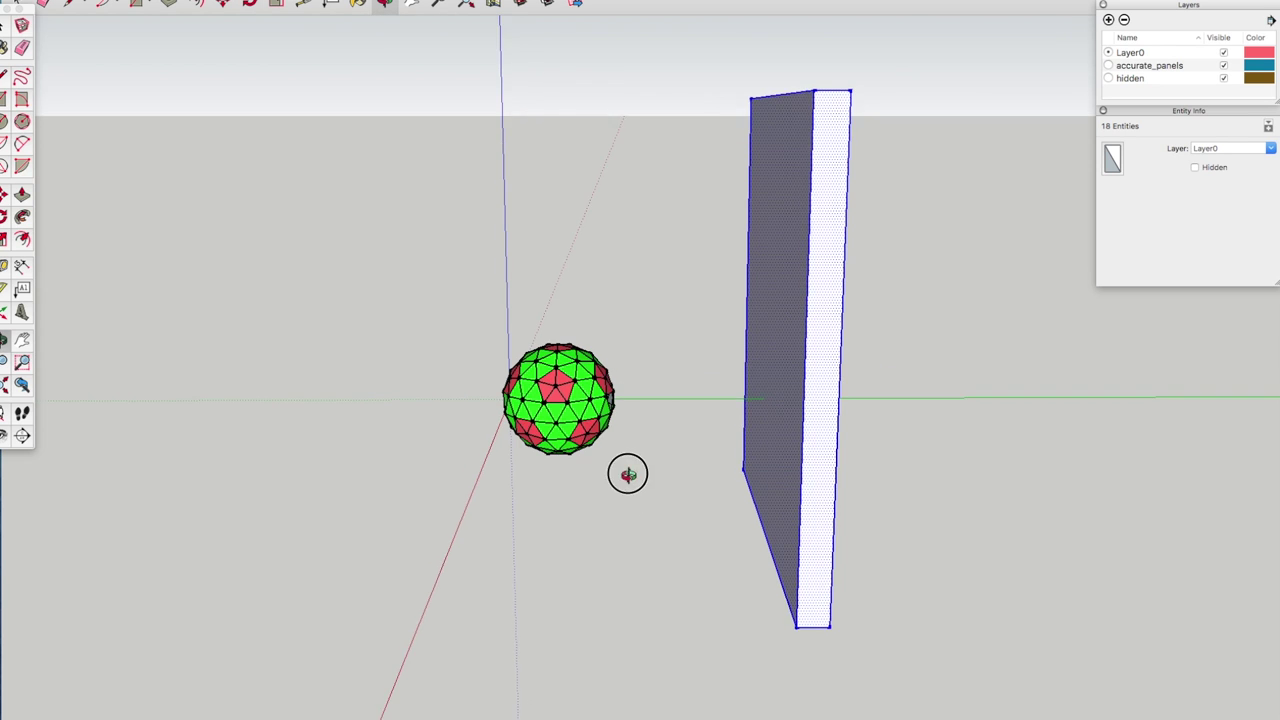
pyautogui.moveTo(626, 471); pyautogui.dragTo(626, 531)
pyautogui.scroll(5, 556, 400)
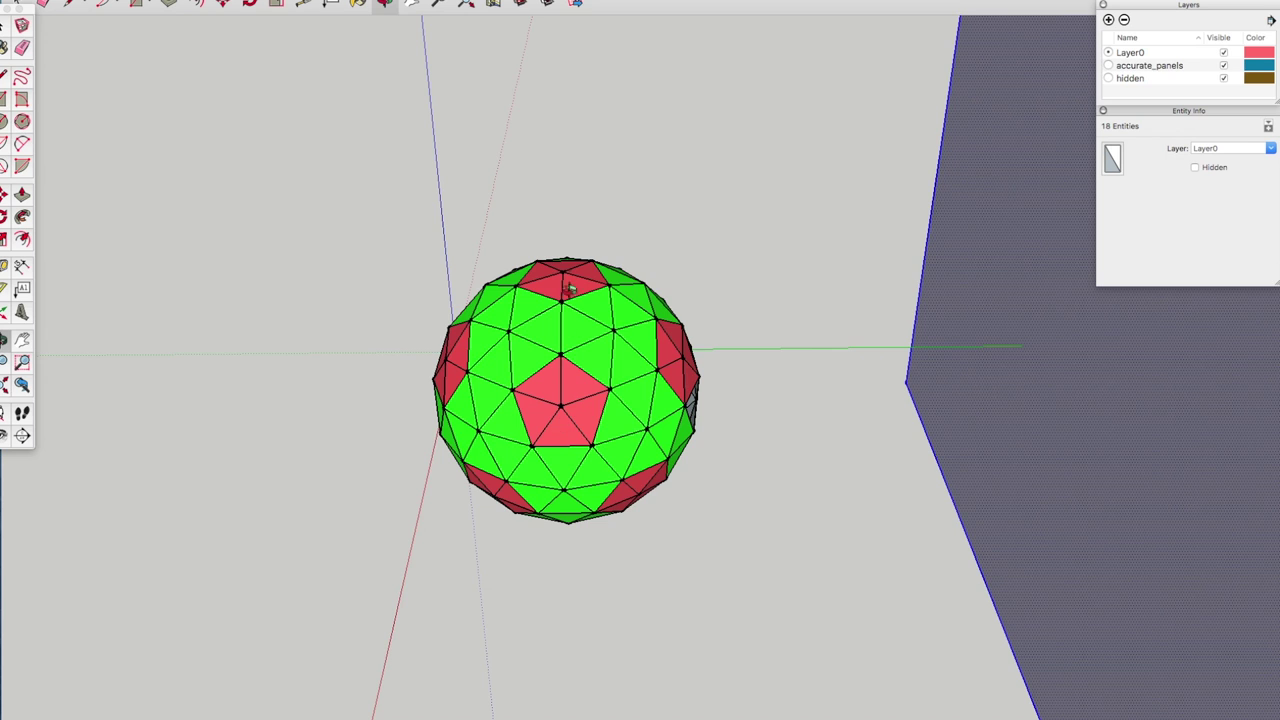
pyautogui.moveTo(572, 276); pyautogui.dragTo(574, 473)
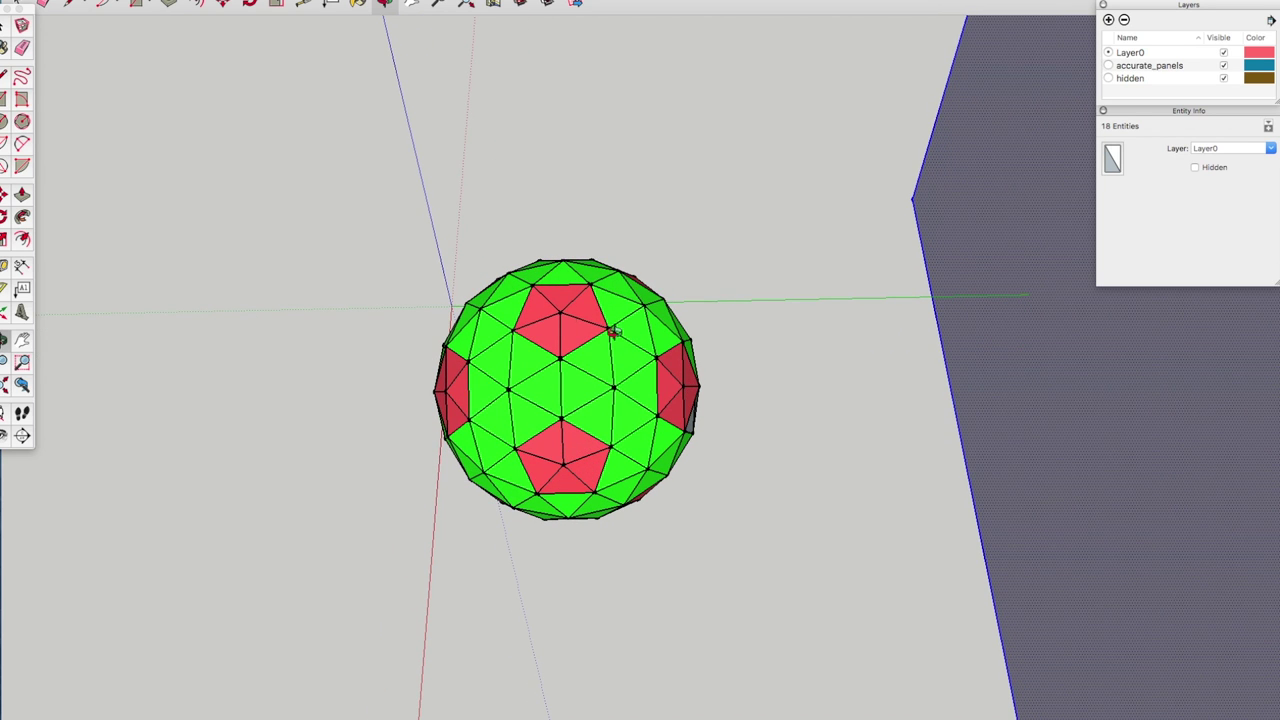
pyautogui.scroll(5, 575, 318)
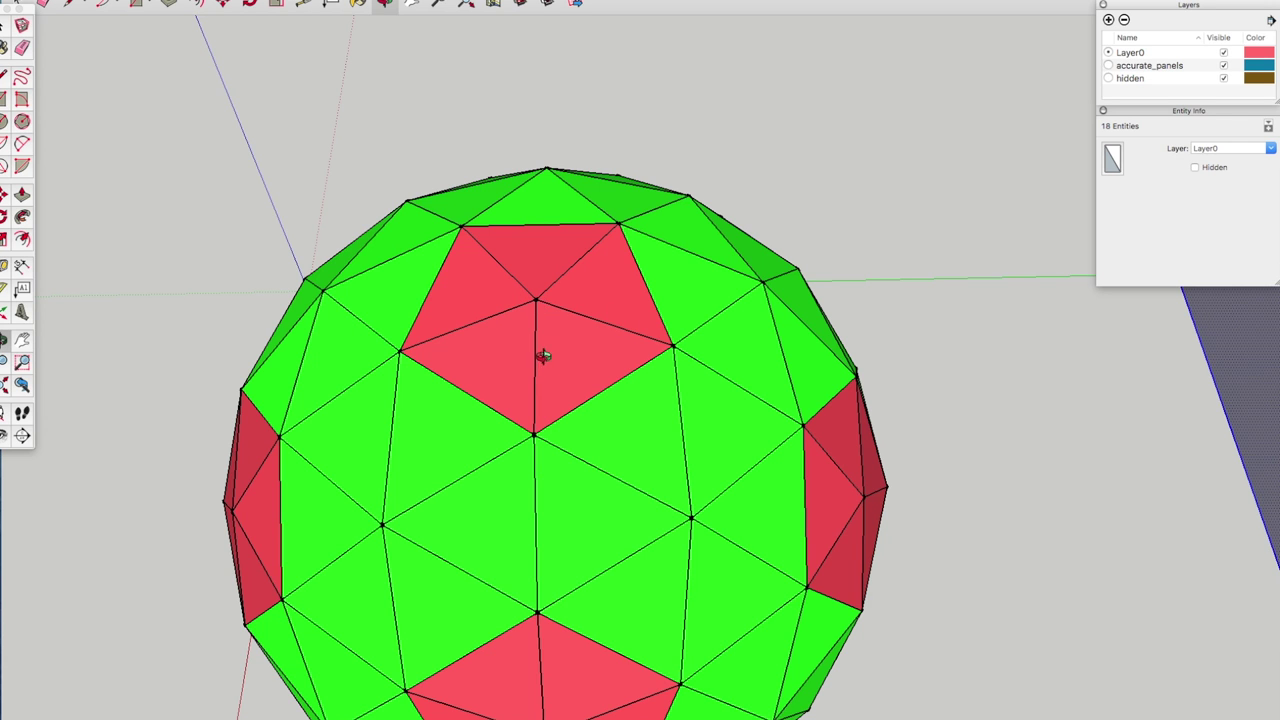
pyautogui.scroll(-6, 537, 355)
pyautogui.scroll(-2, 537, 348)
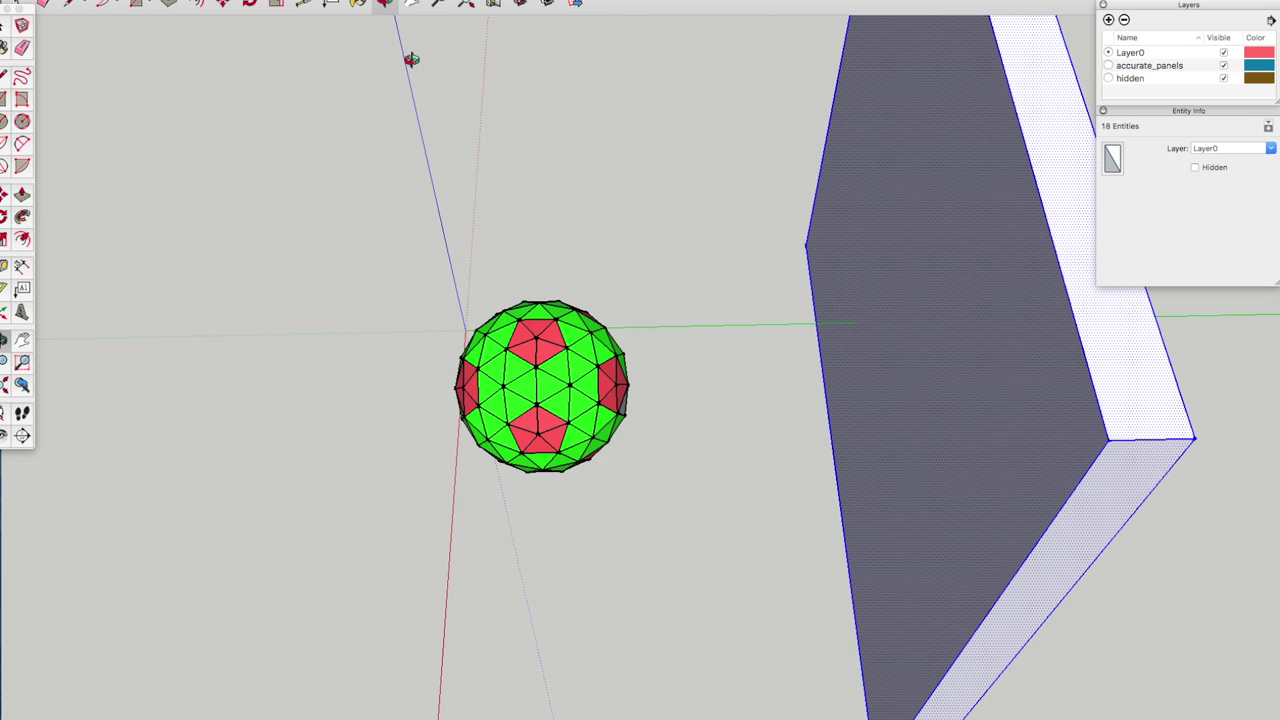
pyautogui.click(162, 3)
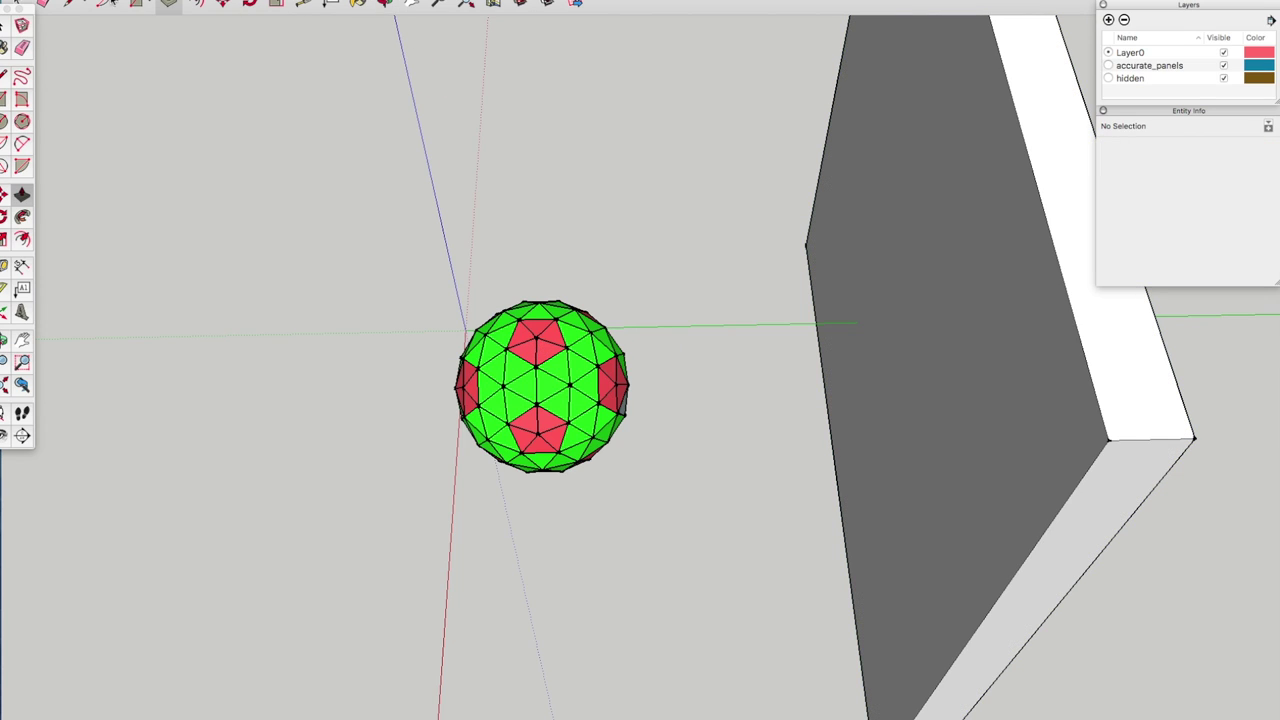
pyautogui.click(20, 3)
# Step: Push/pull the slab's large face out through the sphere so it swallows the lower half
pyautogui.click(859, 258)
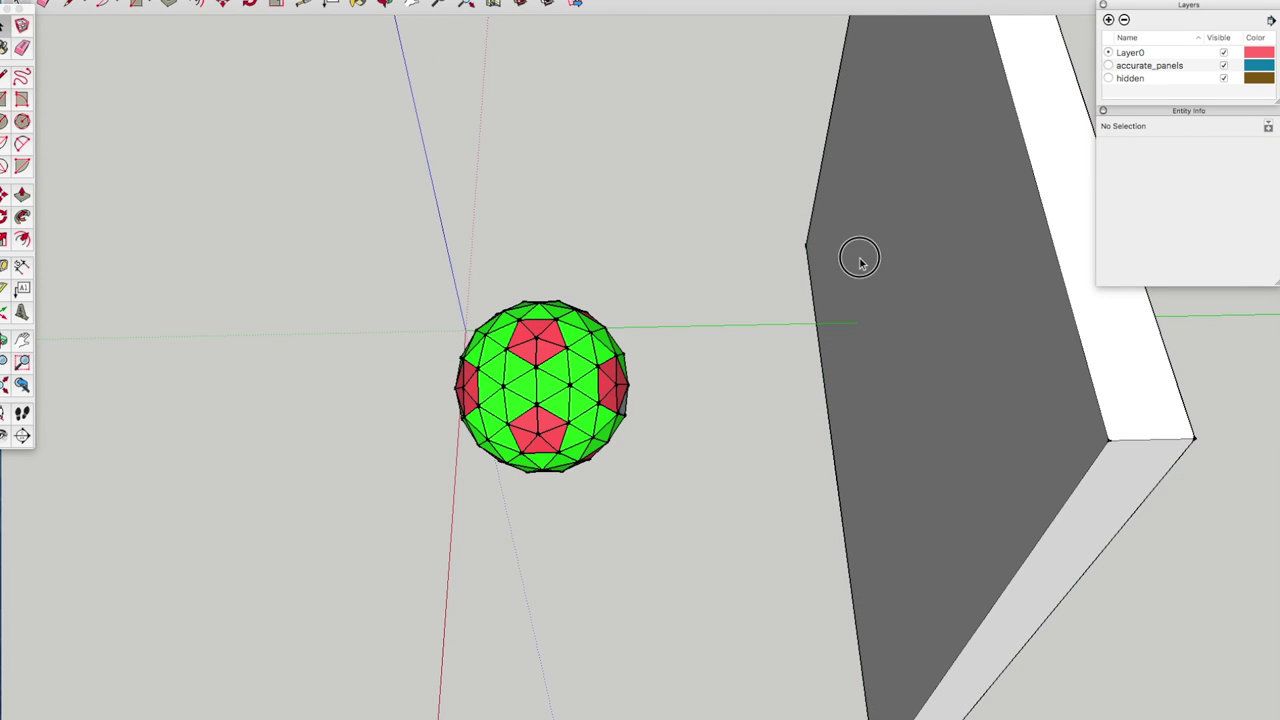
pyautogui.click(168, 3)
pyautogui.moveTo(845, 250)
pyautogui.mouseDown()
pyautogui.moveTo(563, 357)
pyautogui.moveTo(690, 360)
pyautogui.moveTo(583, 397)
pyautogui.moveTo(676, 380)
pyautogui.moveTo(667, 373)
pyautogui.mouseUp()
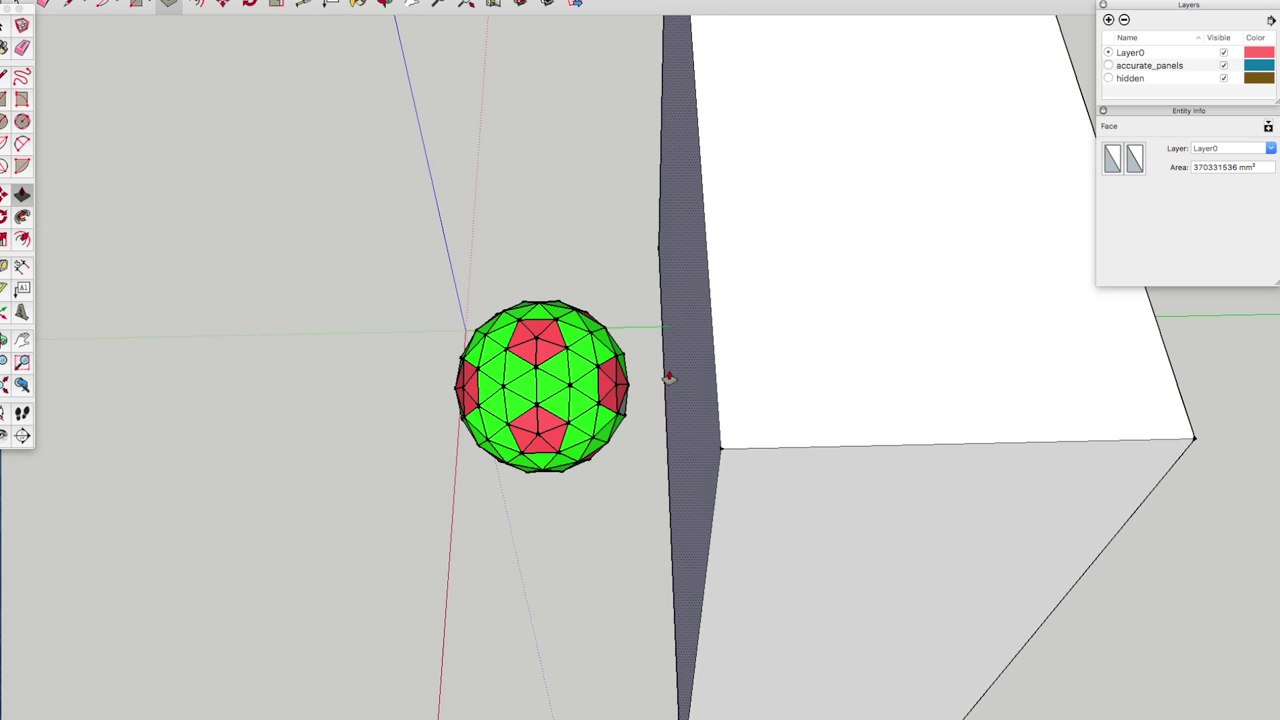
pyautogui.click(383, 3)
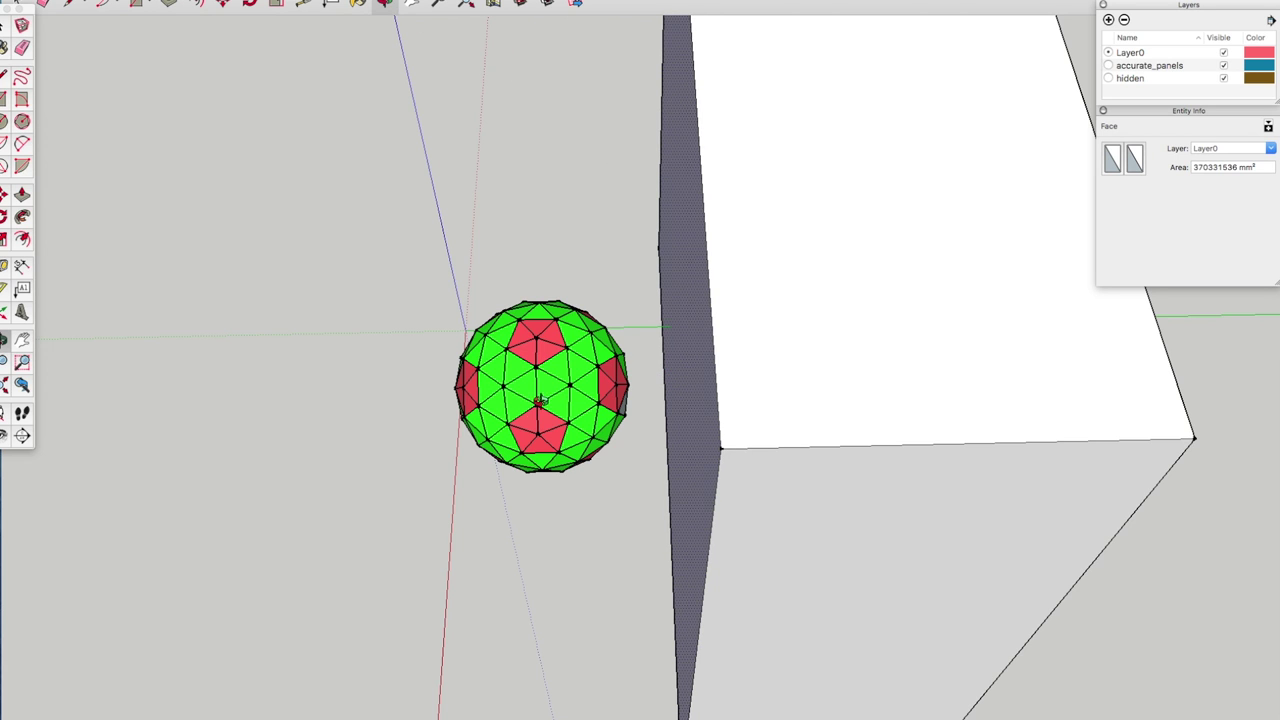
pyautogui.moveTo(541, 401); pyautogui.dragTo(706, 354)
pyautogui.scroll(4, 707, 354)
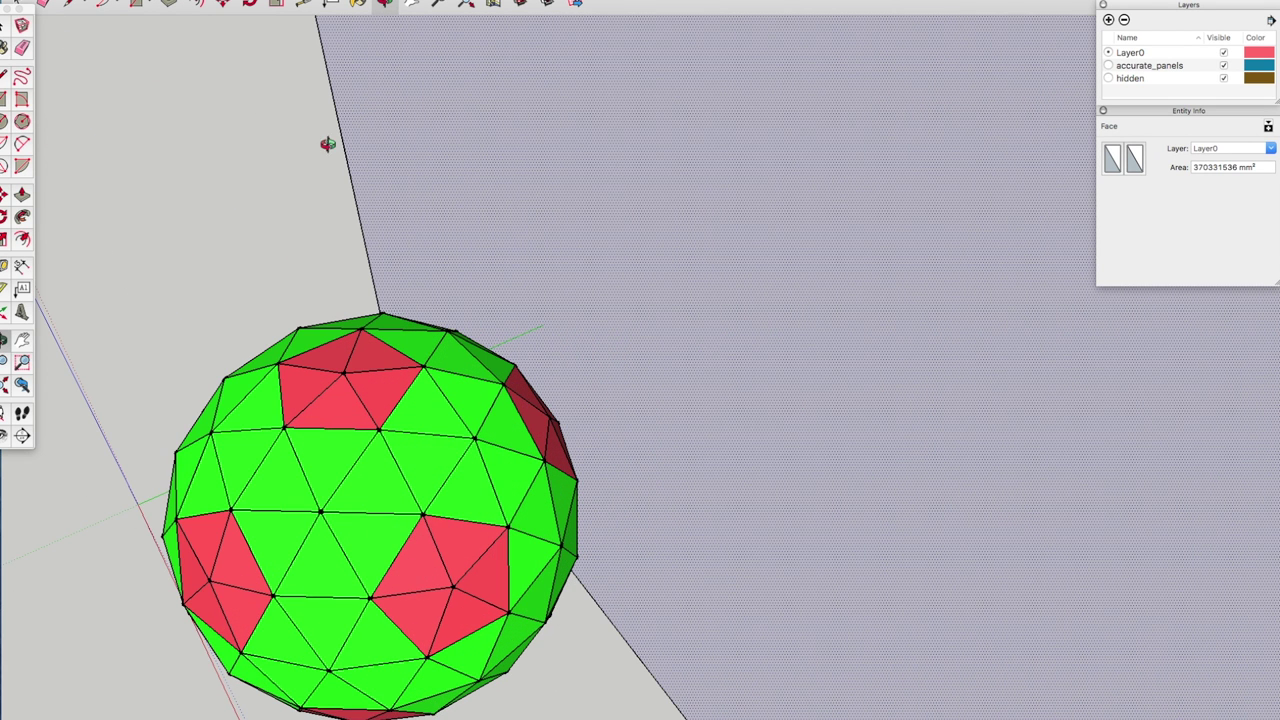
pyautogui.click(172, 5)
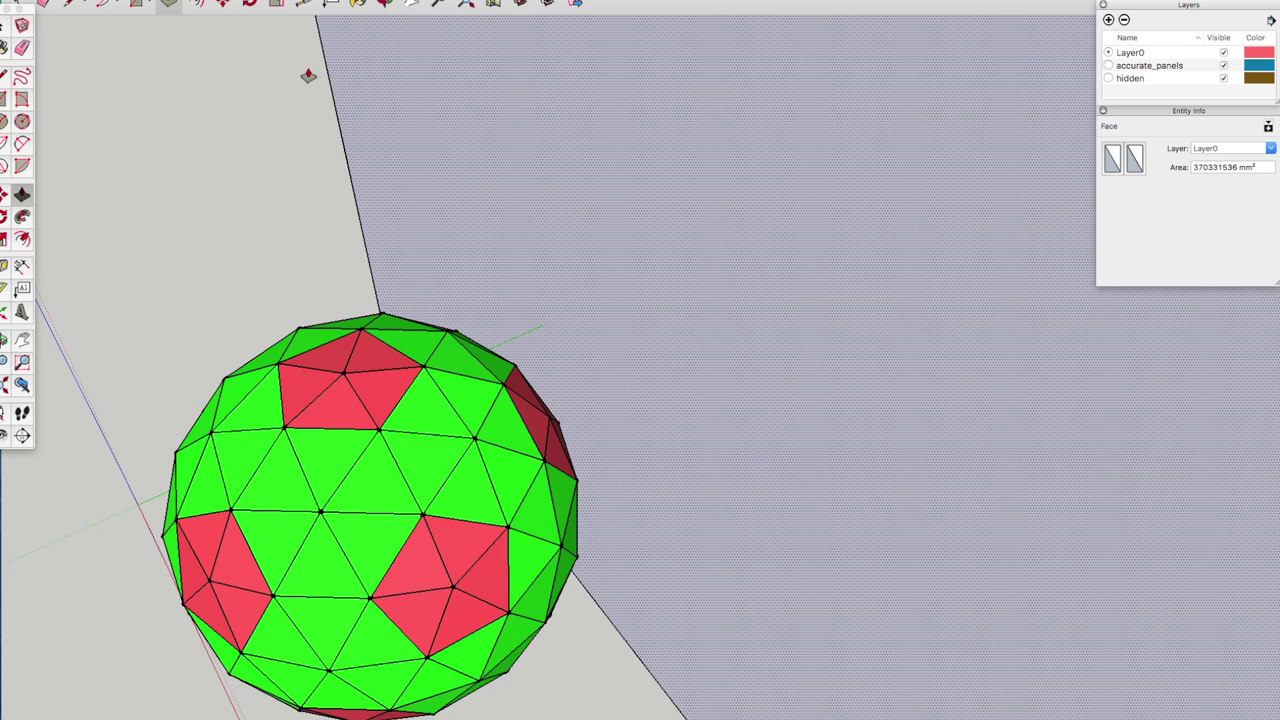
pyautogui.moveTo(486, 280); pyautogui.dragTo(346, 382)
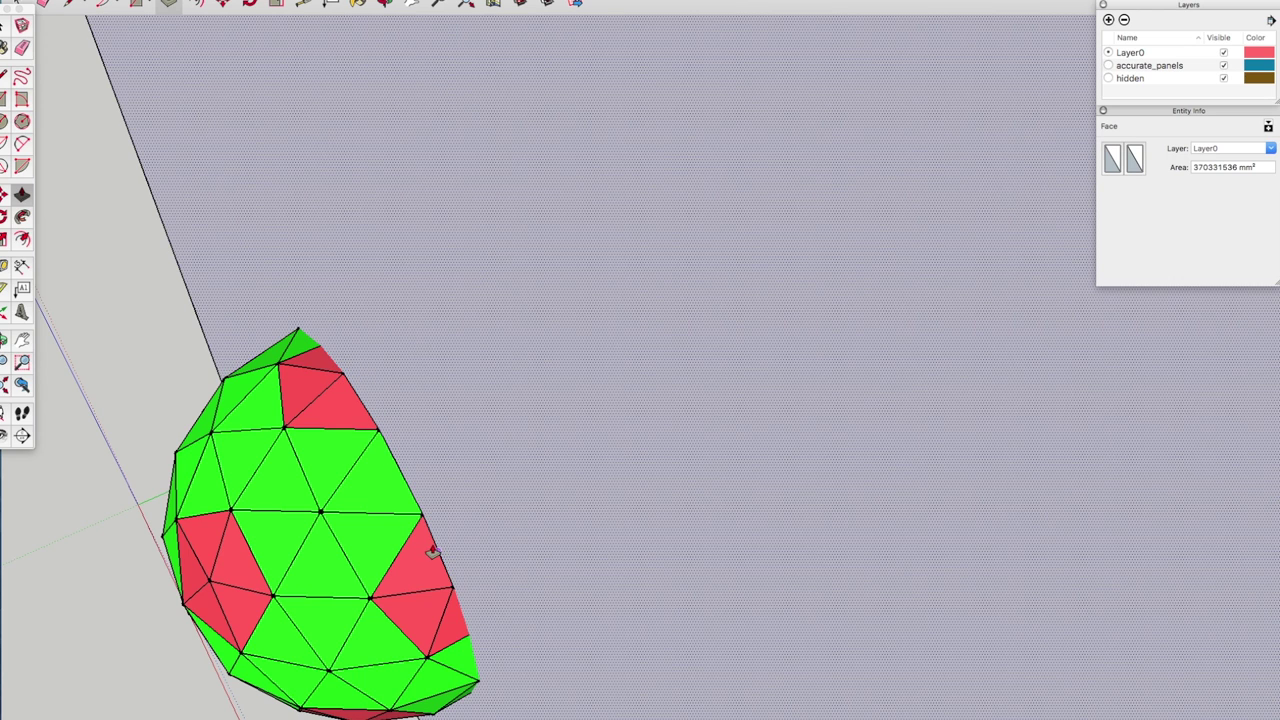
# Step: Orbit around the dome to check where it meets the slab surface
pyautogui.click(388, 3)
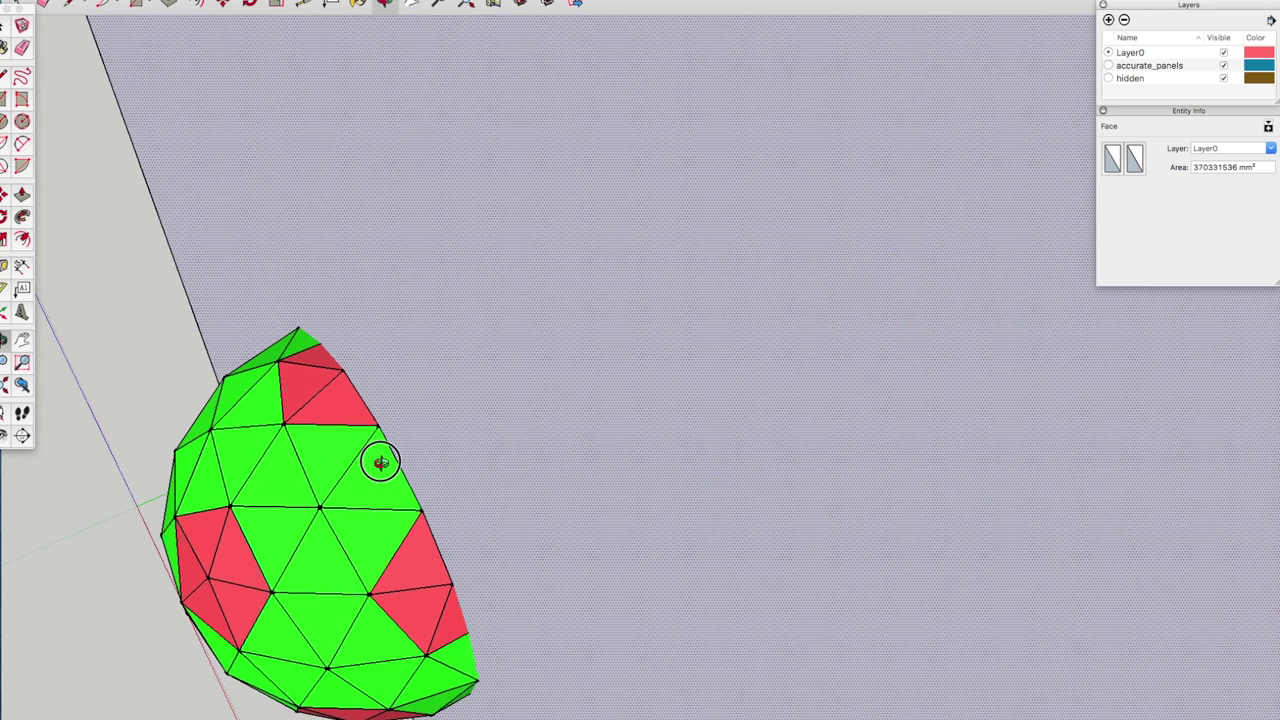
pyautogui.moveTo(374, 380); pyautogui.dragTo(334, 471)
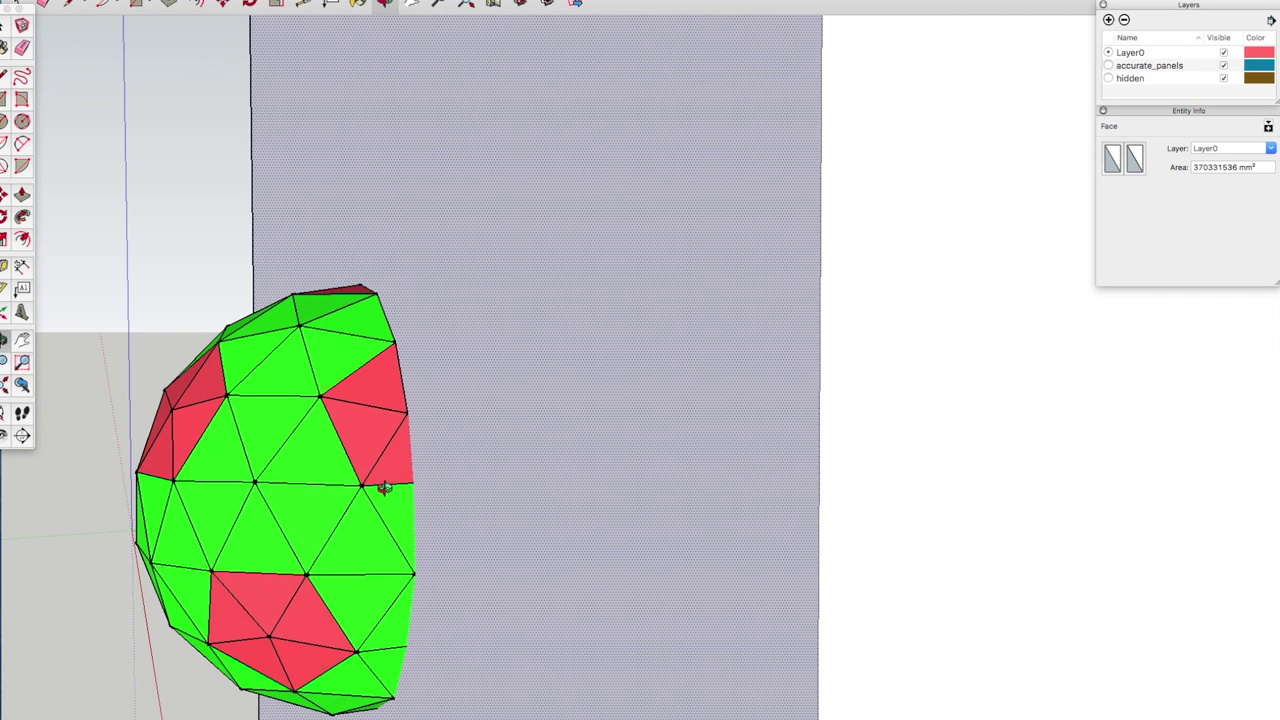
pyautogui.scroll(5, 394, 480)
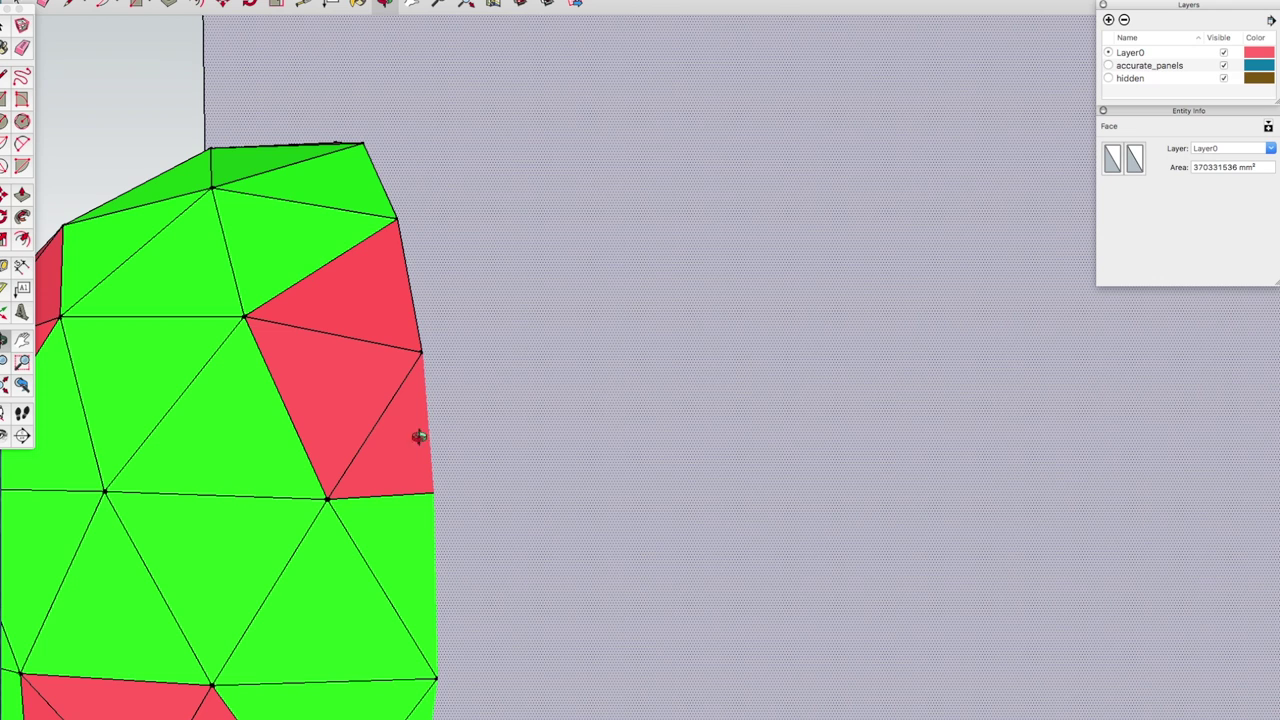
pyautogui.click(419, 489)
pyautogui.moveTo(419, 489); pyautogui.dragTo(414, 291)
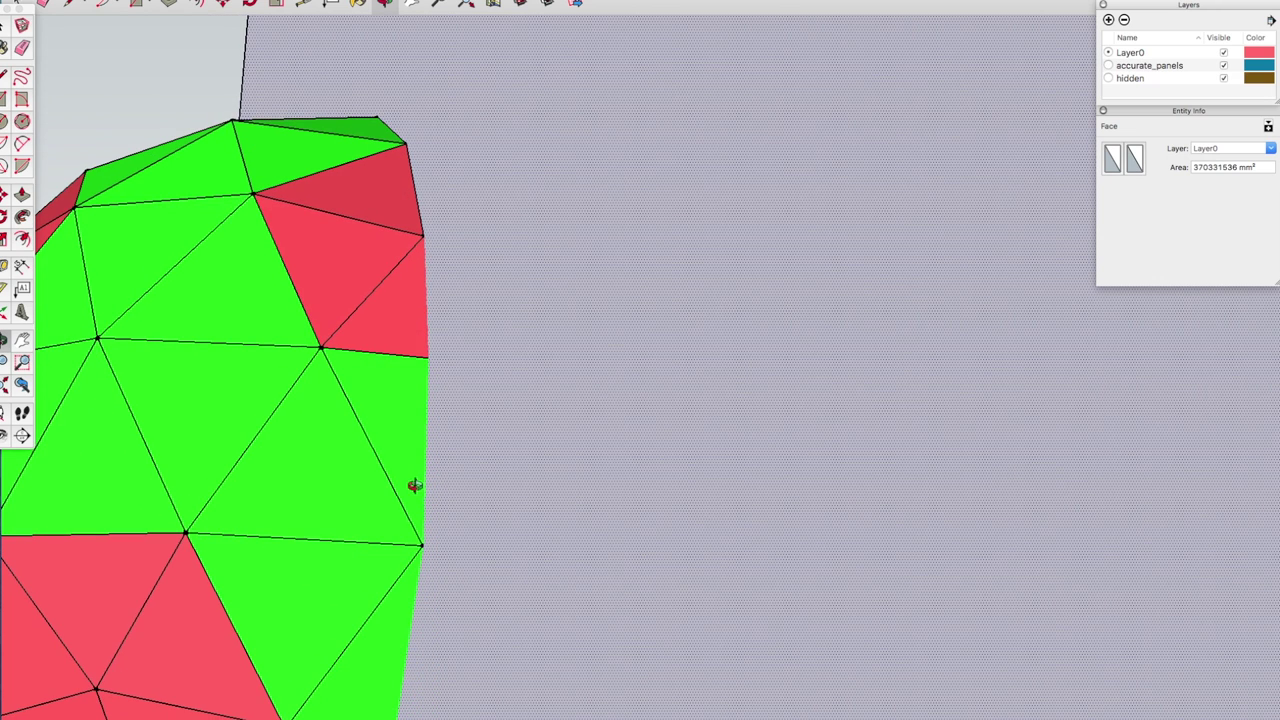
pyautogui.moveTo(417, 486); pyautogui.dragTo(443, 354)
pyautogui.moveTo(386, 491)
pyautogui.mouseDown()
pyautogui.moveTo(445, 380)
pyautogui.moveTo(494, 378)
pyautogui.moveTo(314, 457)
pyautogui.moveTo(360, 483)
pyautogui.moveTo(434, 457)
pyautogui.mouseUp()
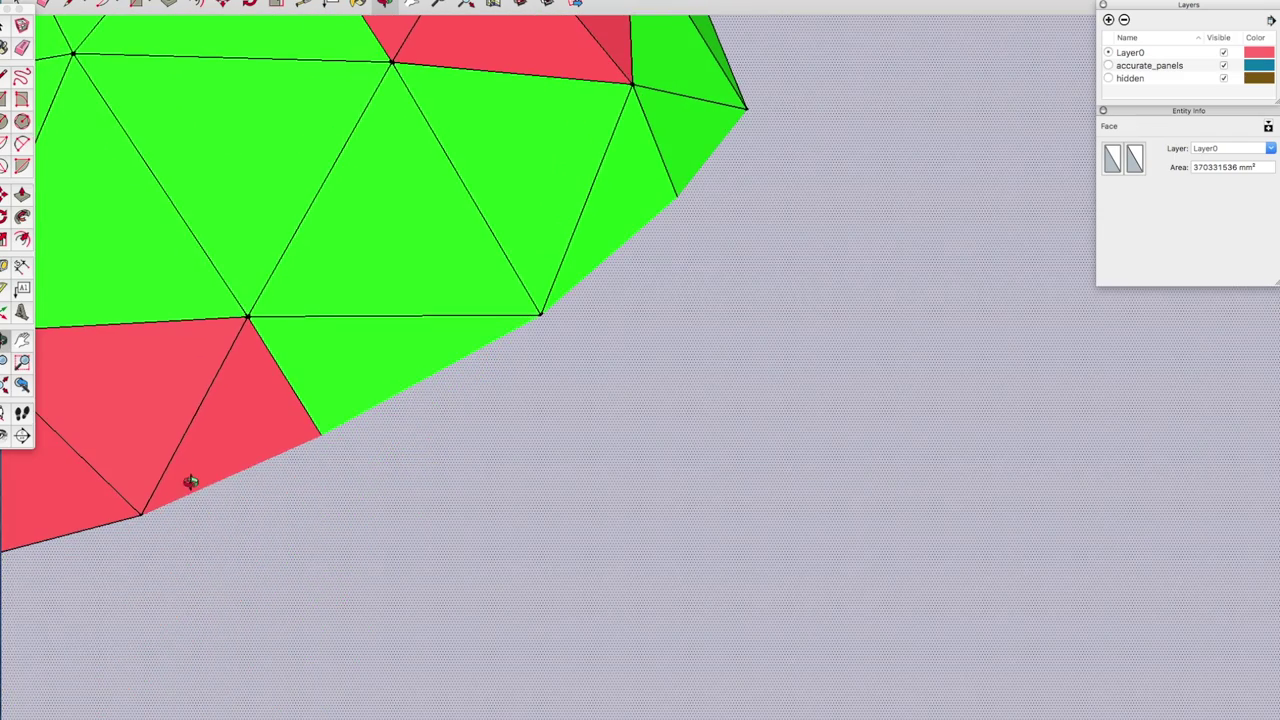
pyautogui.moveTo(189, 483); pyautogui.dragTo(337, 560)
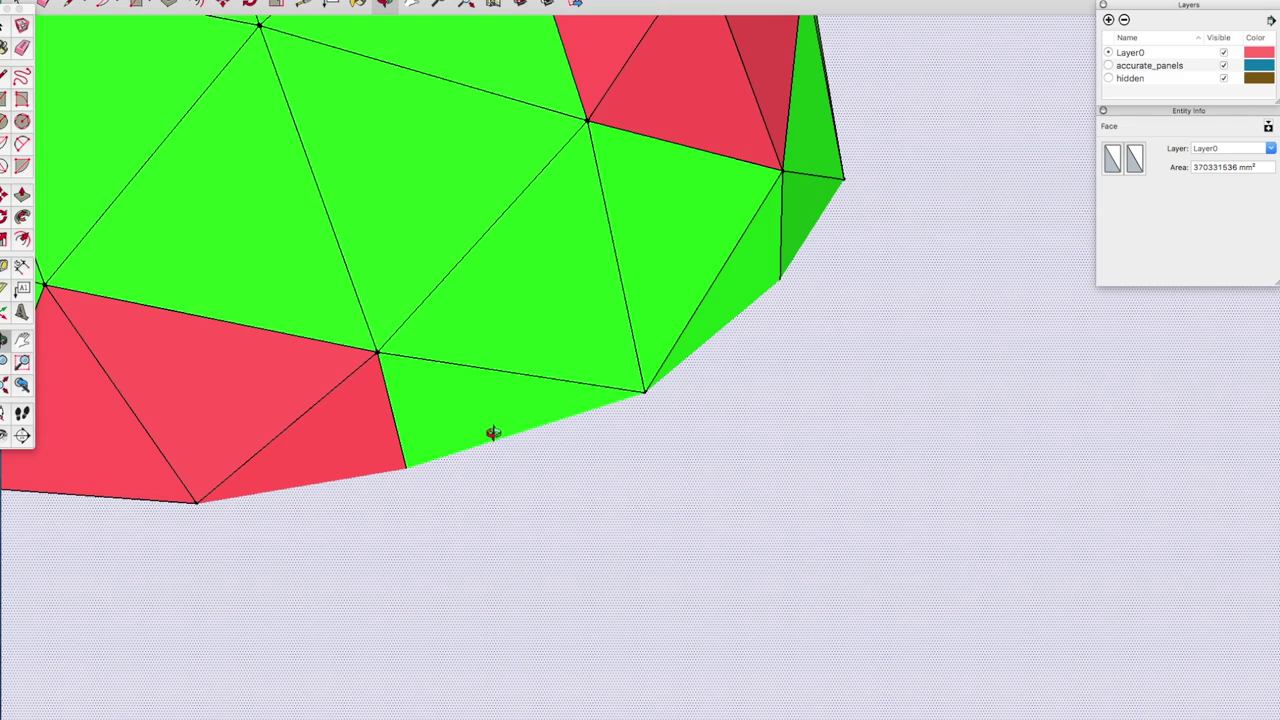
pyautogui.moveTo(425, 455); pyautogui.dragTo(437, 317)
pyautogui.scroll(-2, 460, 323)
pyautogui.scroll(-3, 460, 323)
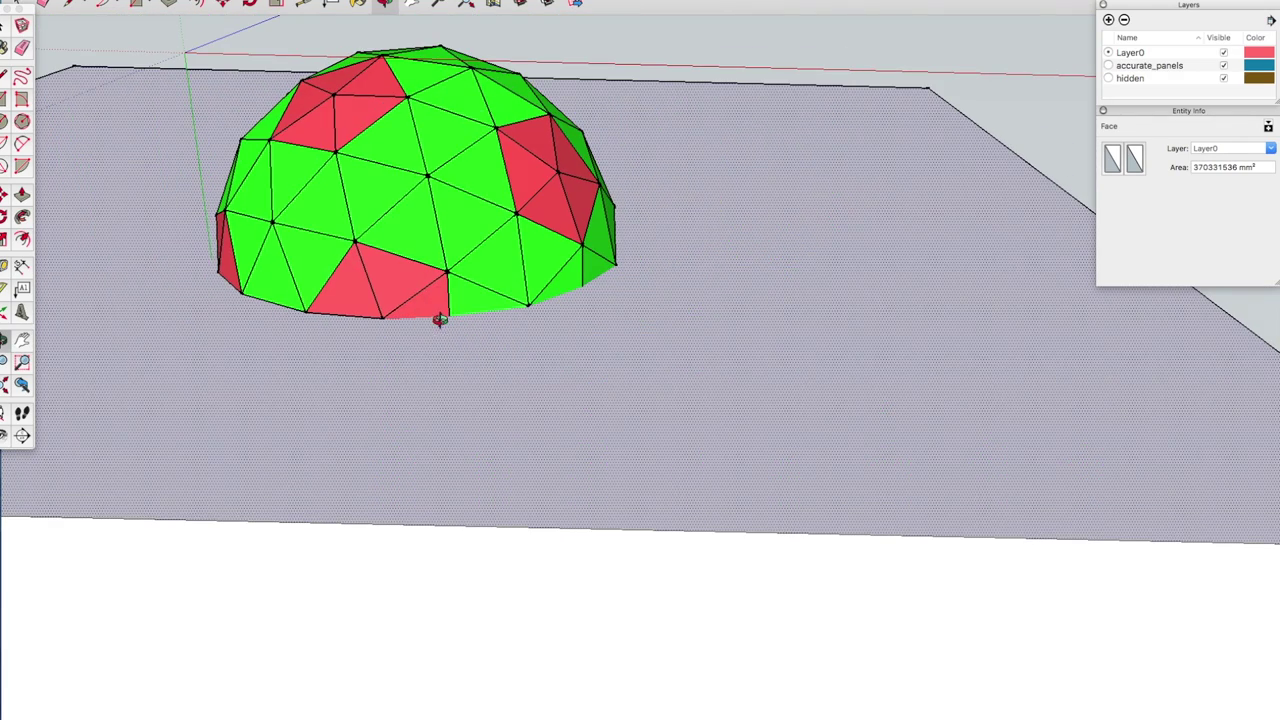
# Step: Deselect, orbit around the finished half-dome, then move the SketchUp window down to reveal Finder
pyautogui.click(86, 35)
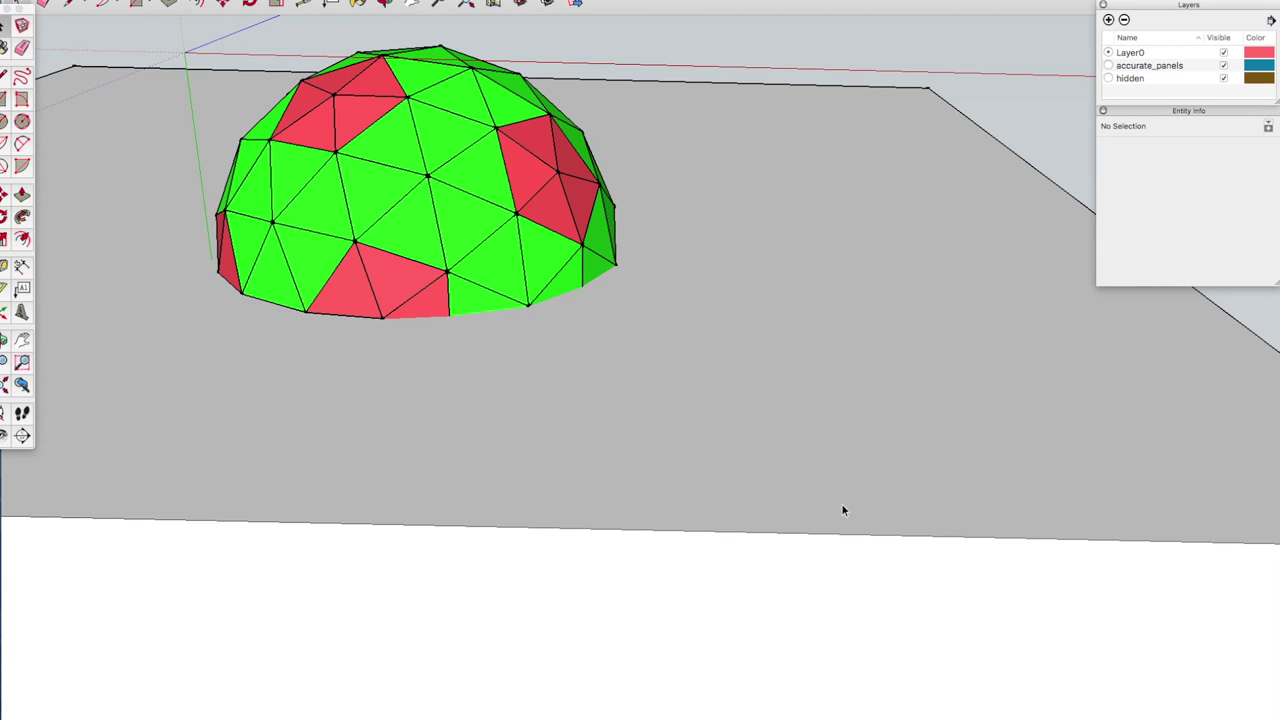
pyautogui.moveTo(432, 288); pyautogui.dragTo(645, 262, button='middle')
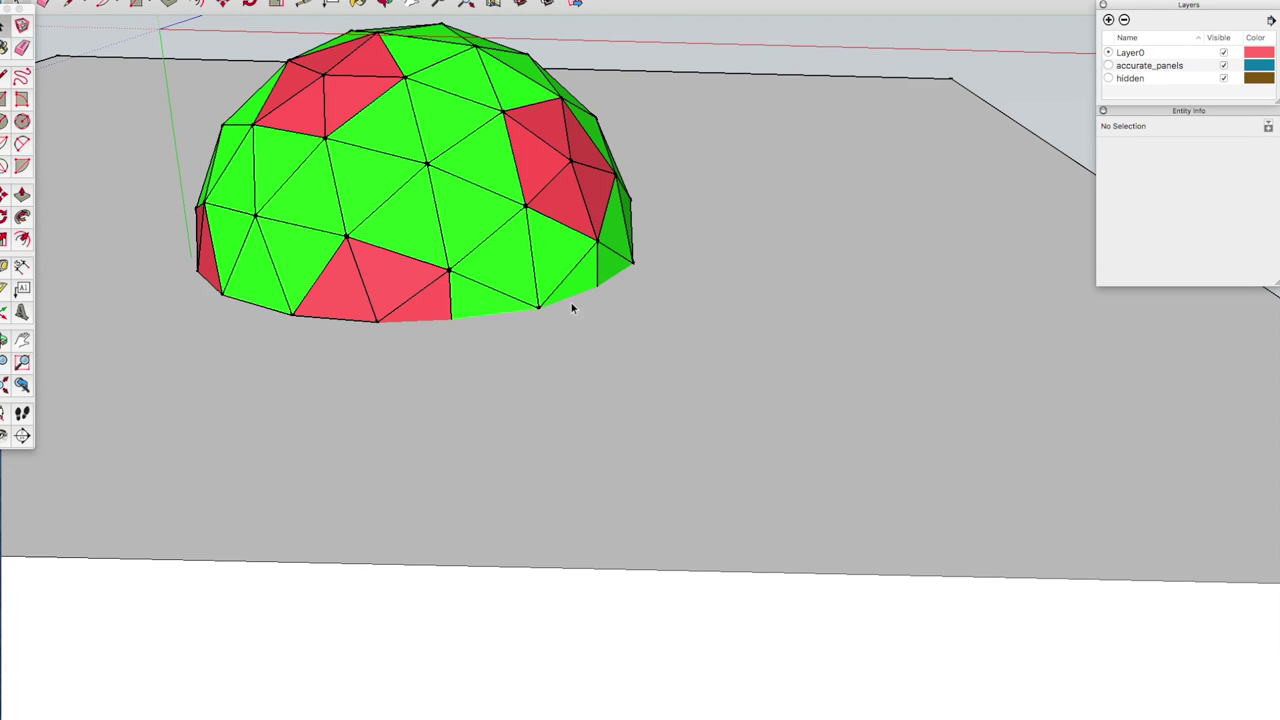
pyautogui.moveTo(462, 298); pyautogui.dragTo(418, 400, button='middle')
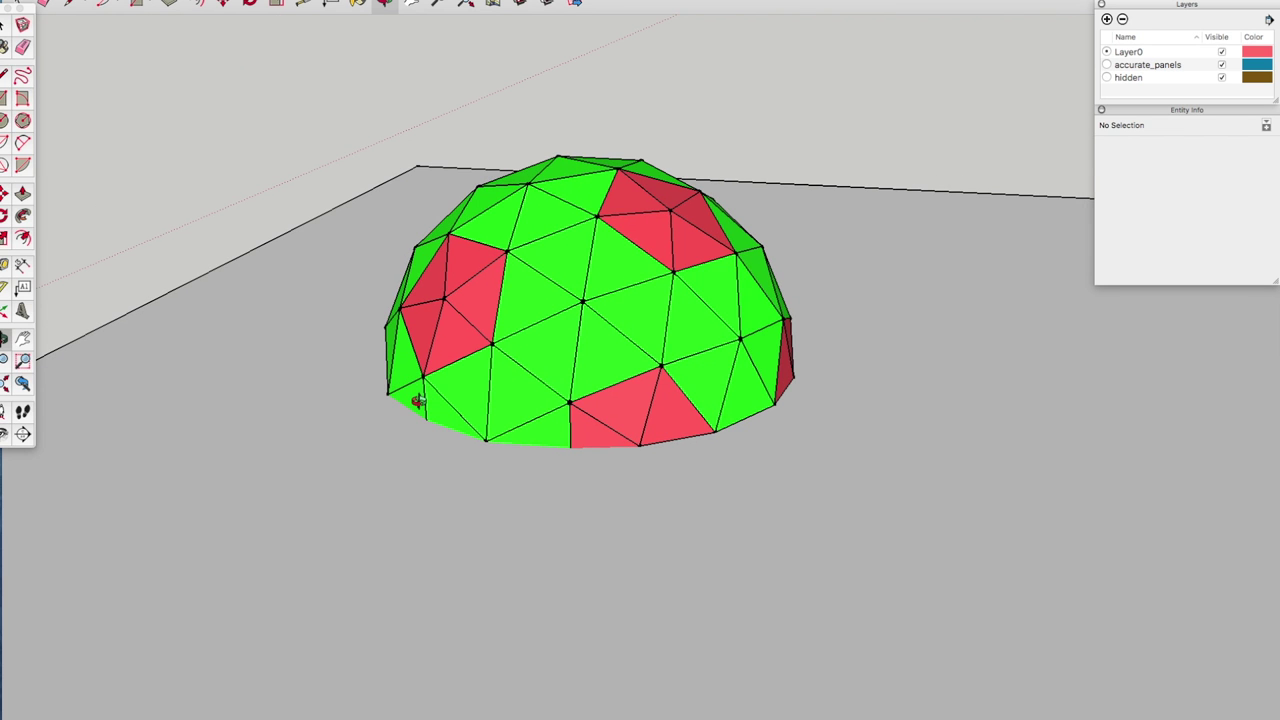
pyautogui.moveTo(531, 394); pyautogui.dragTo(709, 263, button='middle')
pyautogui.moveTo(777, 337); pyautogui.dragTo(534, 214, button='middle')
pyautogui.moveTo(663, 217); pyautogui.dragTo(551, 340, button='middle')
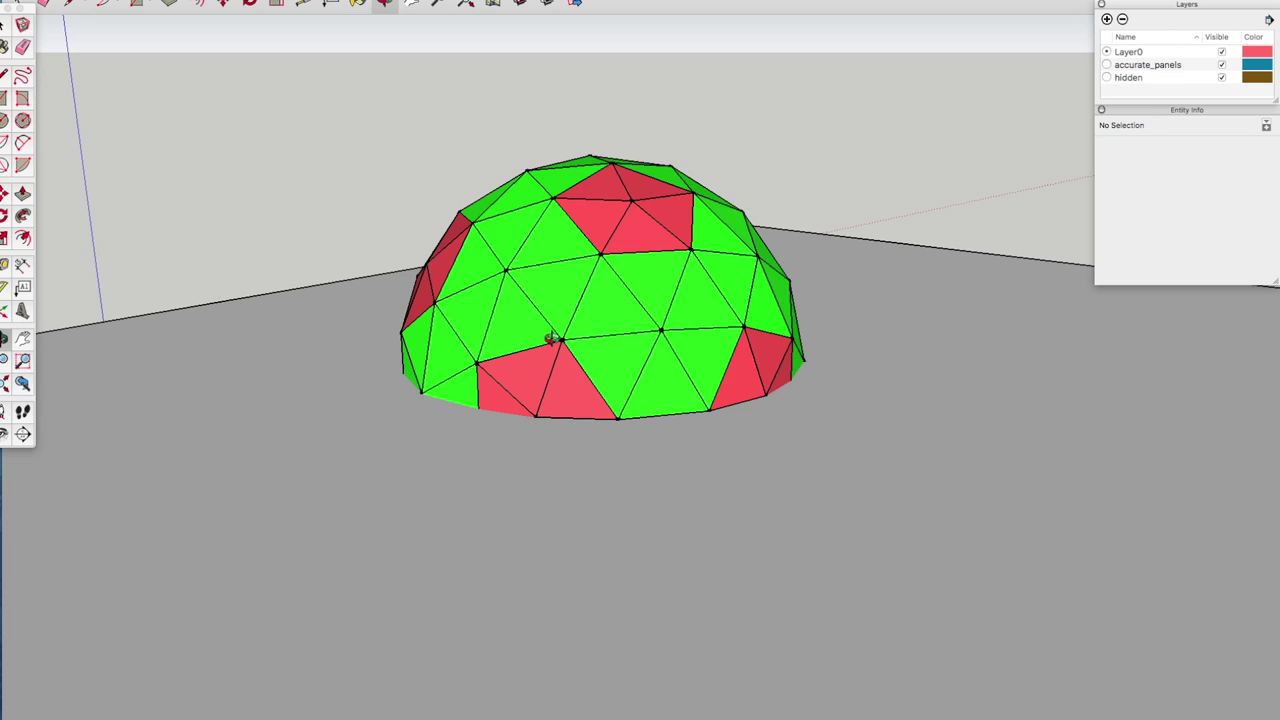
pyautogui.moveTo(757, 4); pyautogui.dragTo(724, 100)
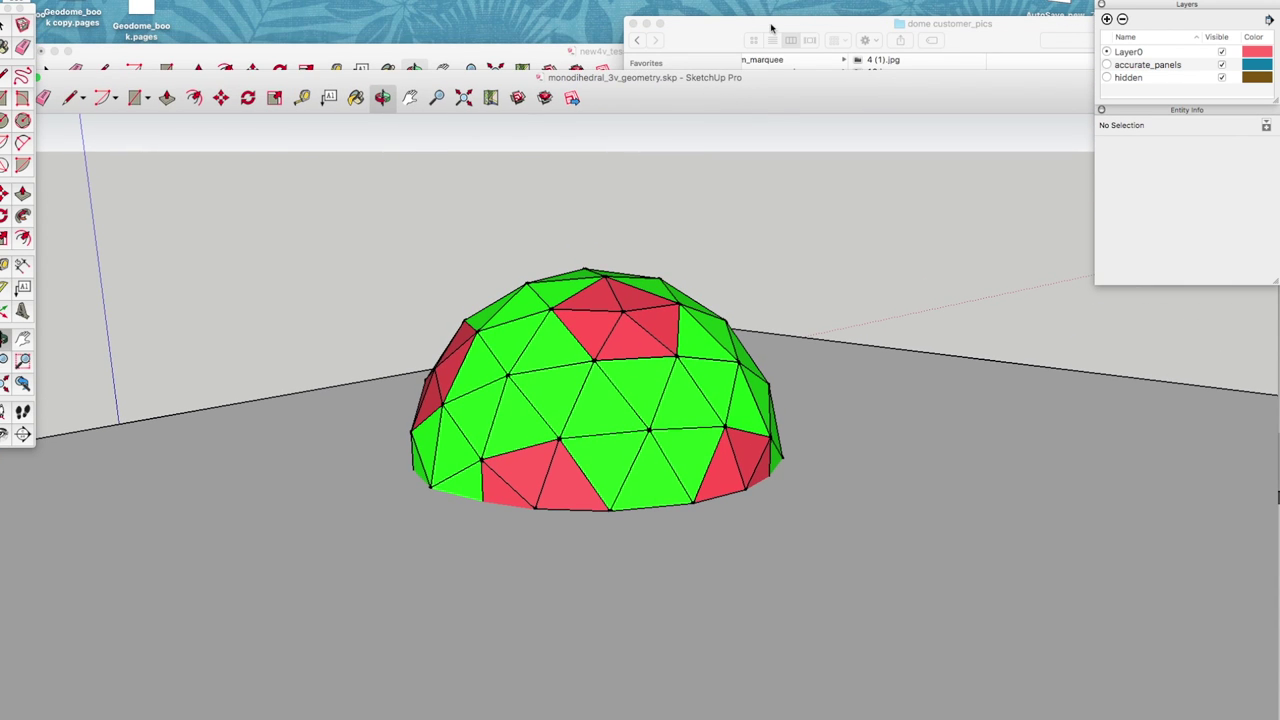
# Step: Bring Finder forward, scroll the dome customer_pics folder and select gd27_kleve.JPG
pyautogui.click(698, 37)
pyautogui.moveTo(1011, 38); pyautogui.dragTo(890, 22)
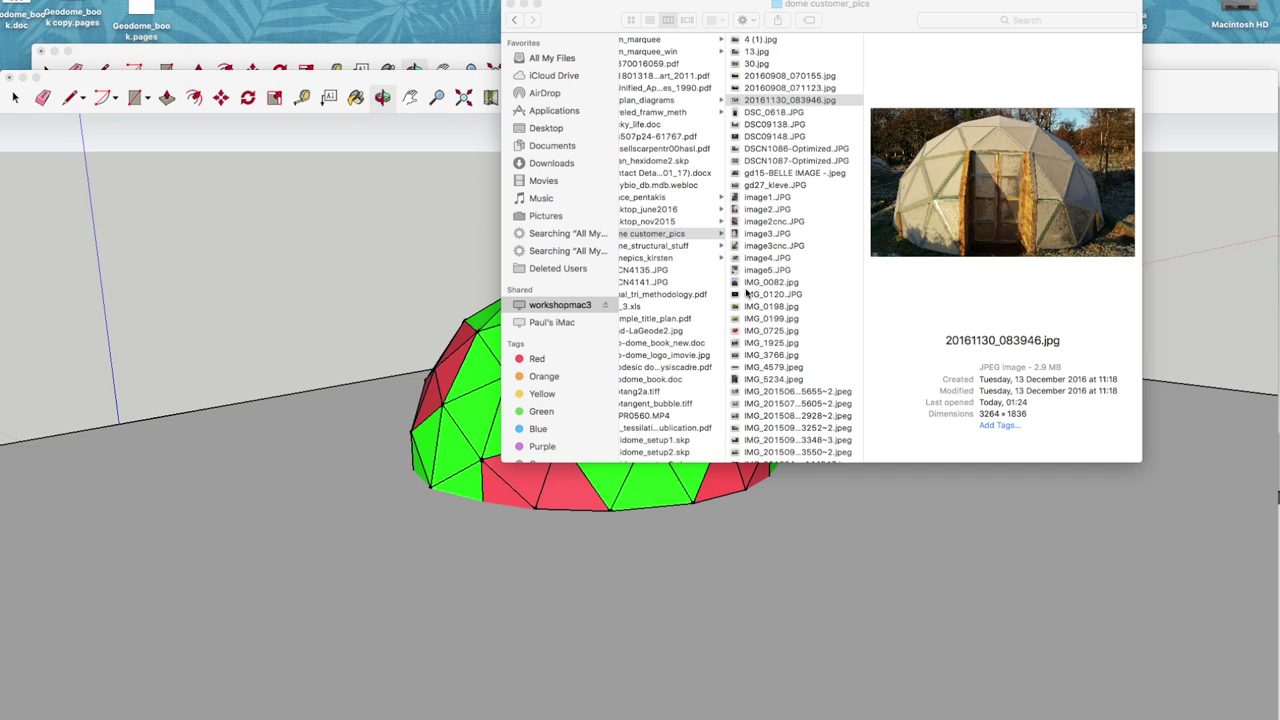
pyautogui.scroll(-3, 800, 283)
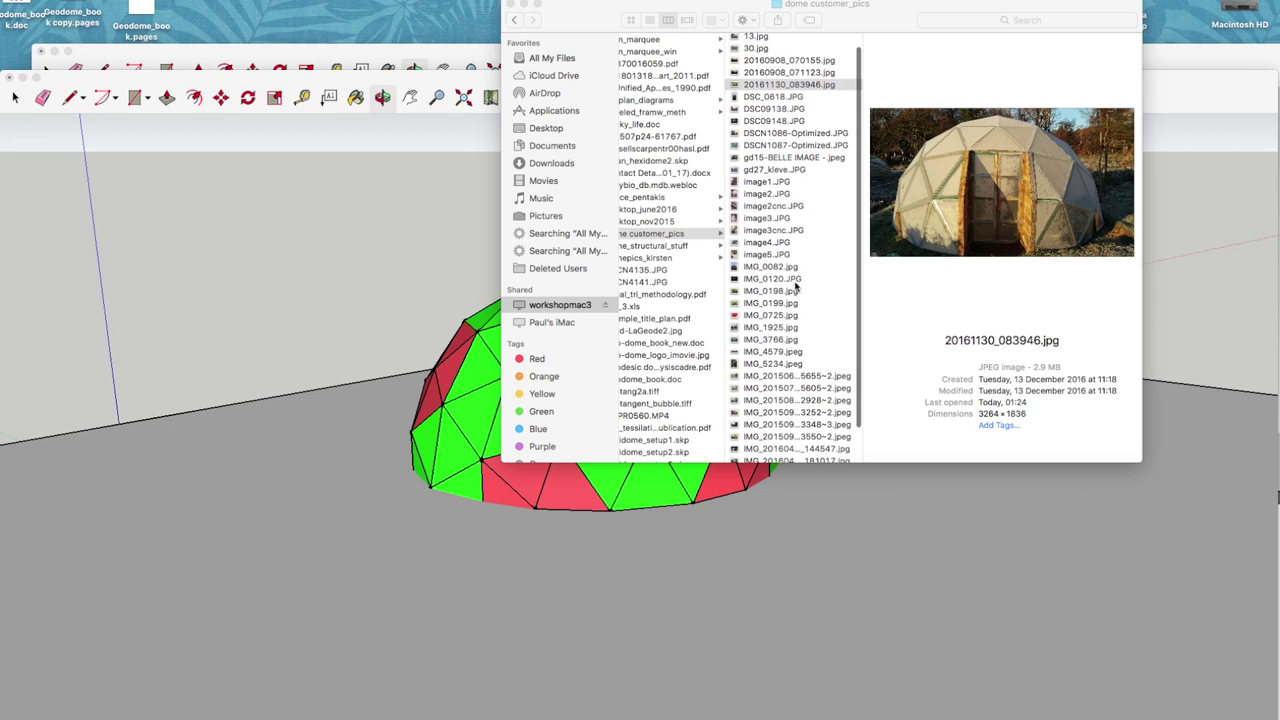
pyautogui.scroll(-2, 792, 330)
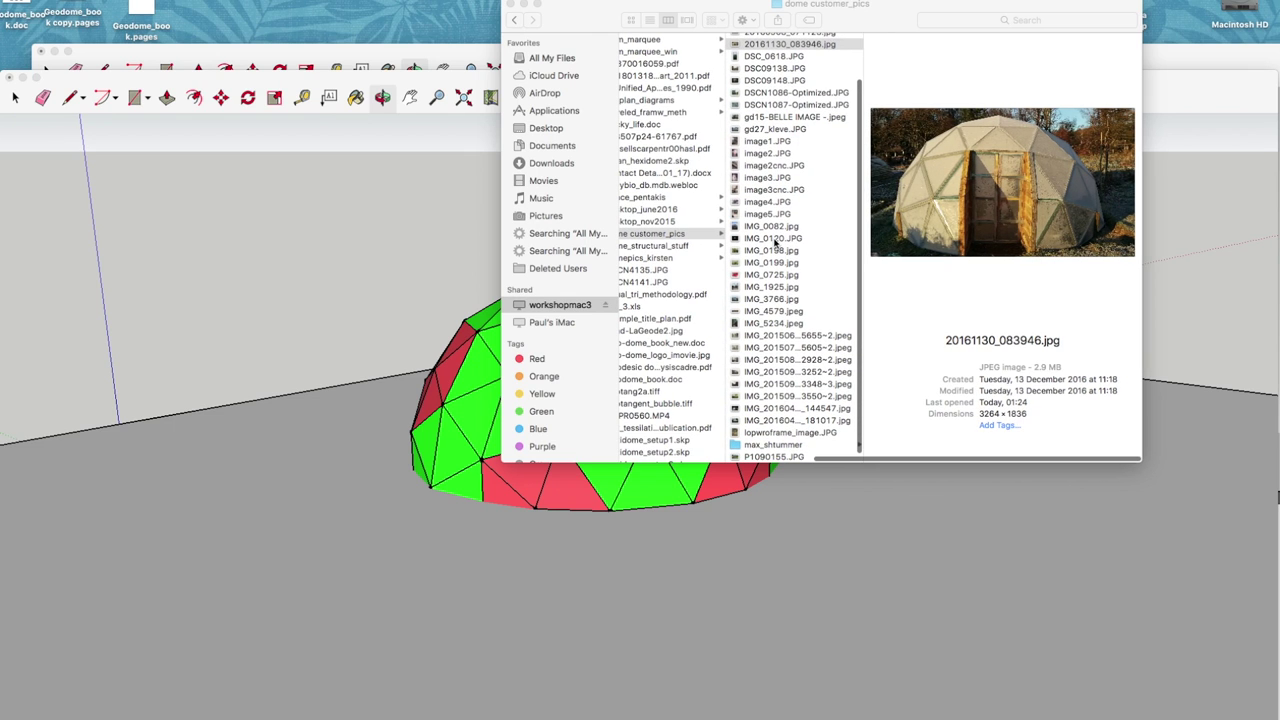
pyautogui.scroll(2, 775, 243)
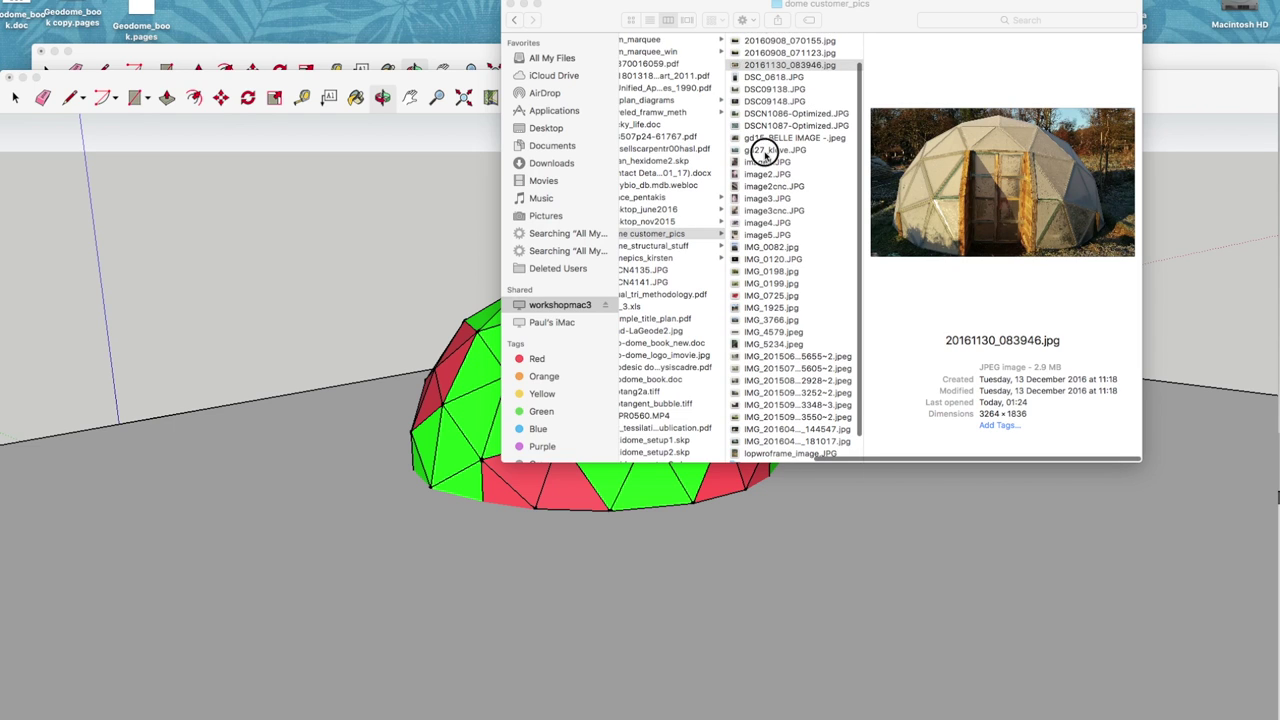
pyautogui.click(765, 152)
pyautogui.click(765, 152)
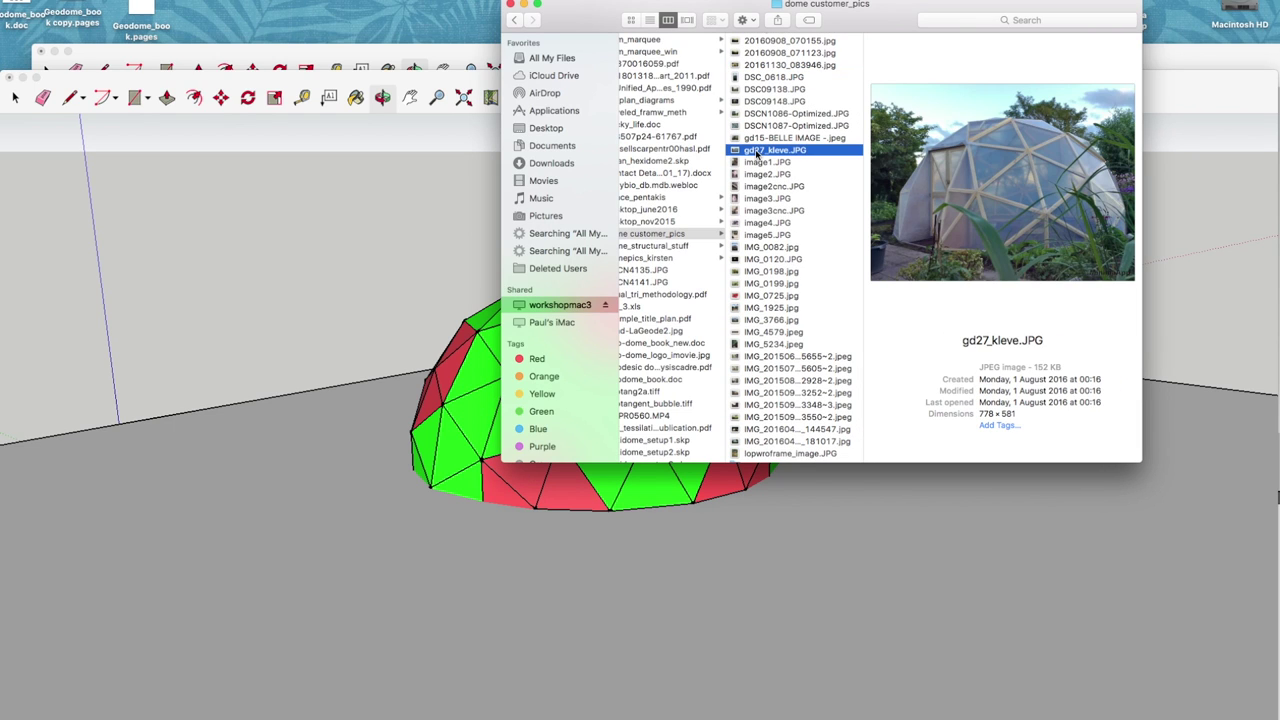
# Step: Open gd27_kleve.JPG in Preview to view the glazed greenhouse dome photo
pyautogui.doubleClick(757, 152)
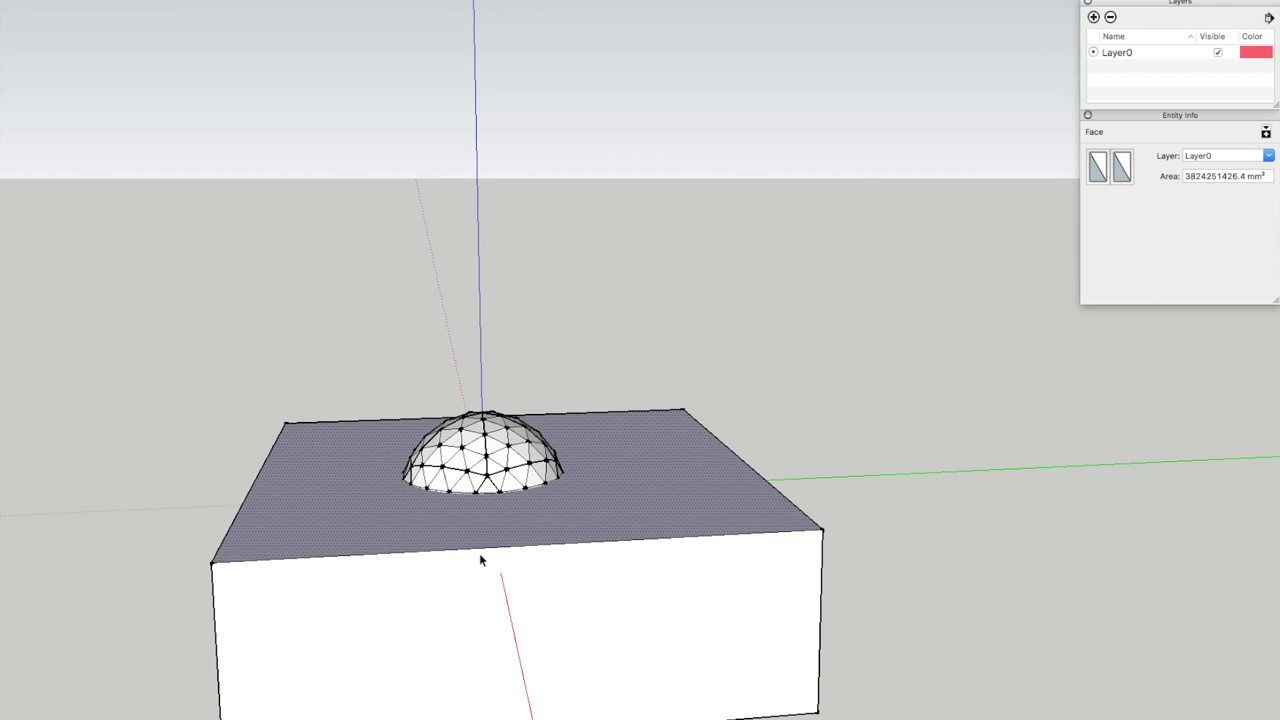
# Step: Select the box, rotate it 90° upright about its bottom-right corner, then swing its face through the sphere
pyautogui.scroll(3, 479, 553)
pyautogui.scroll(-4, 474, 508)
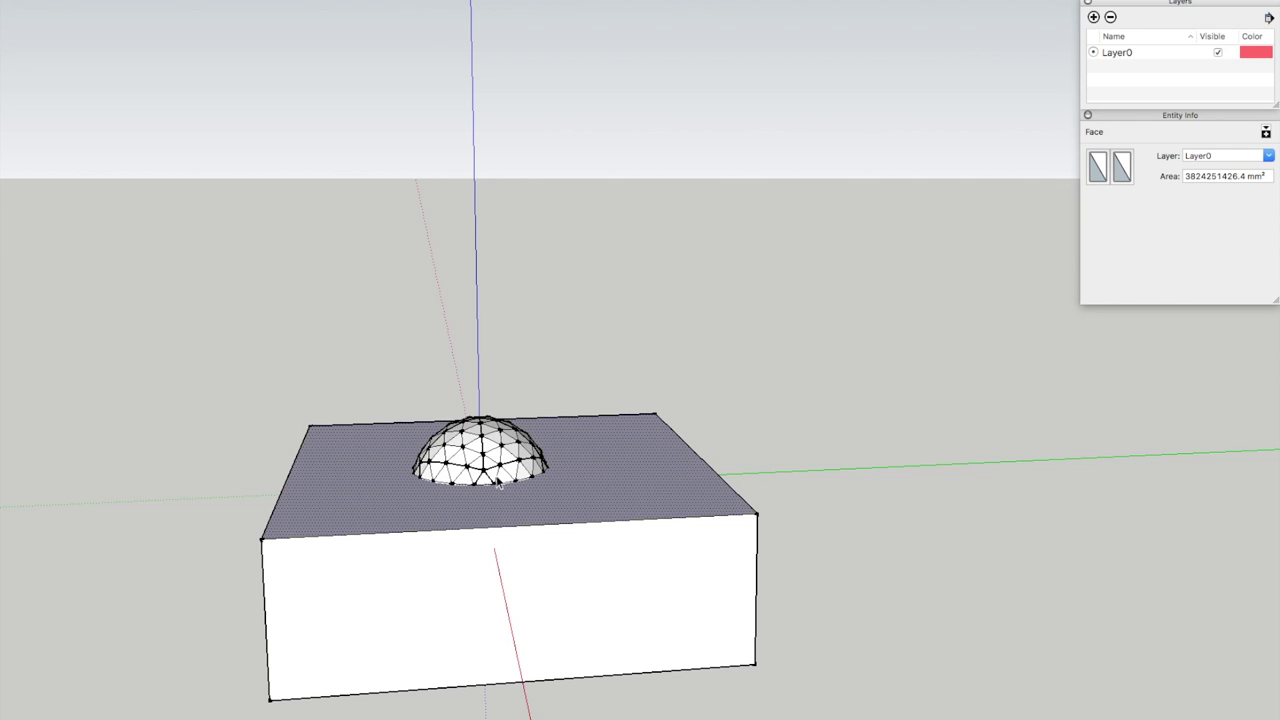
pyautogui.tripleClick(637, 486)
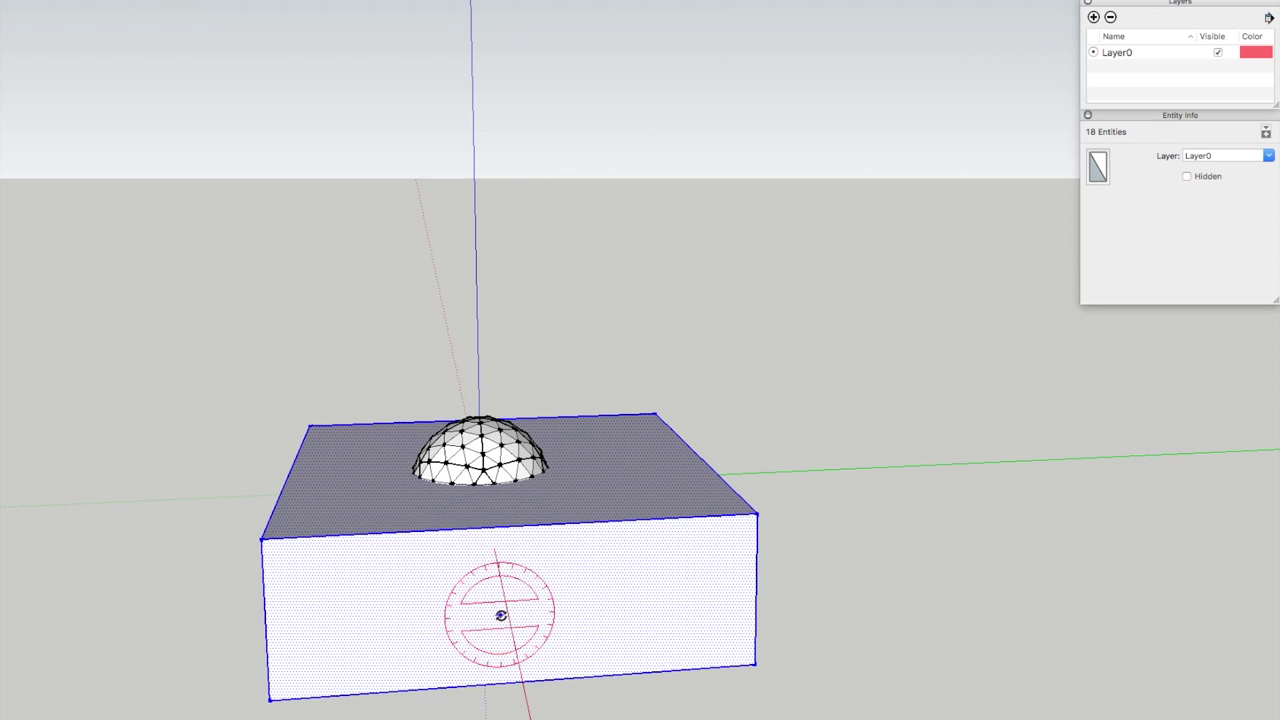
pyautogui.click(753, 665)
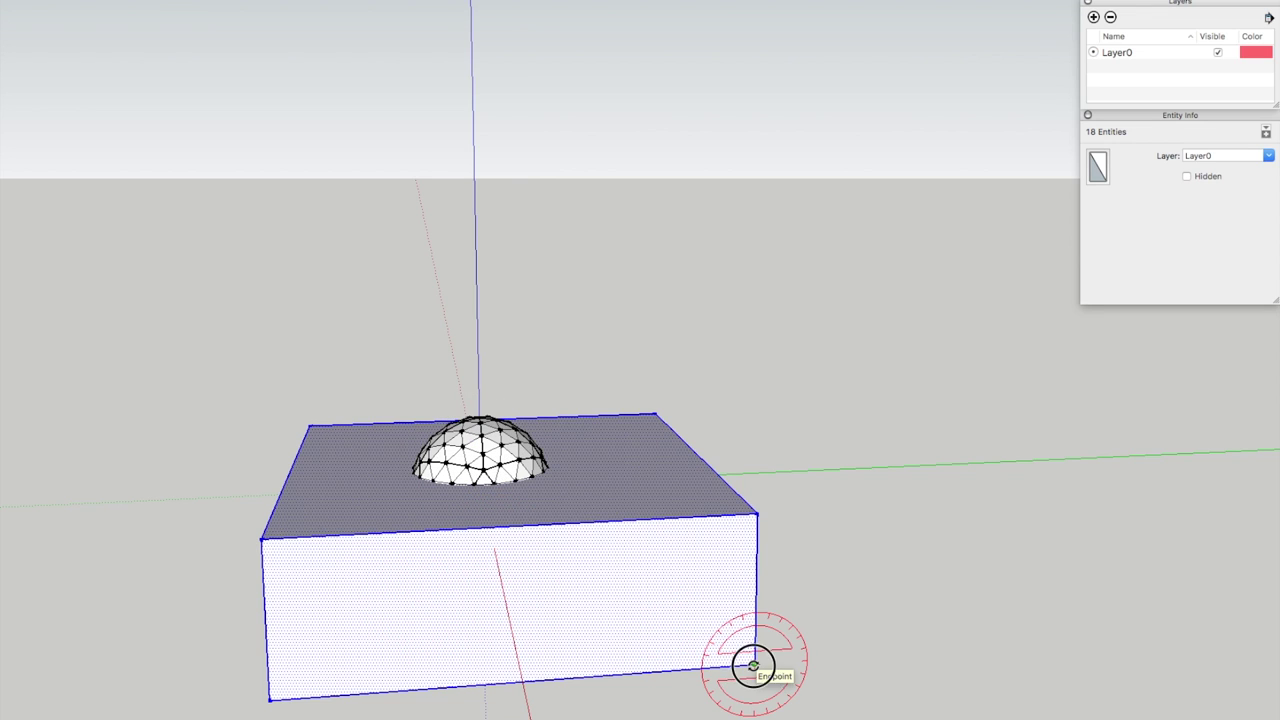
pyautogui.click(270, 697)
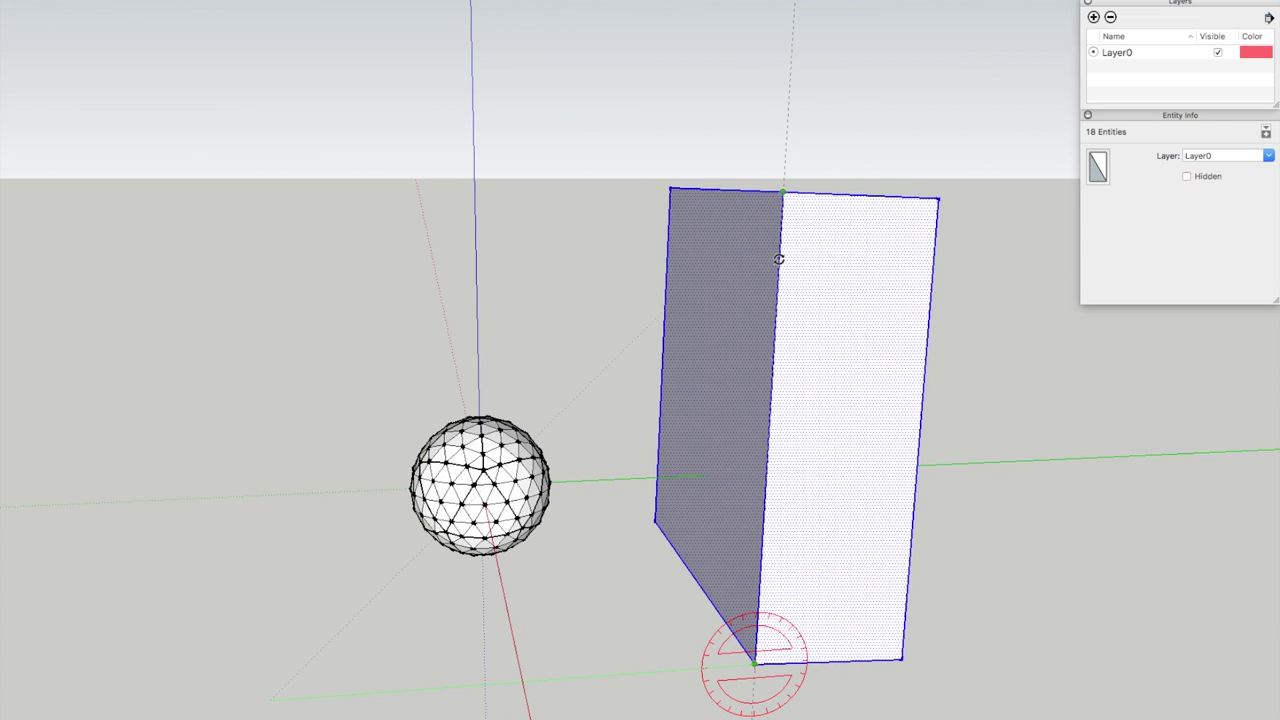
pyautogui.click(771, 114)
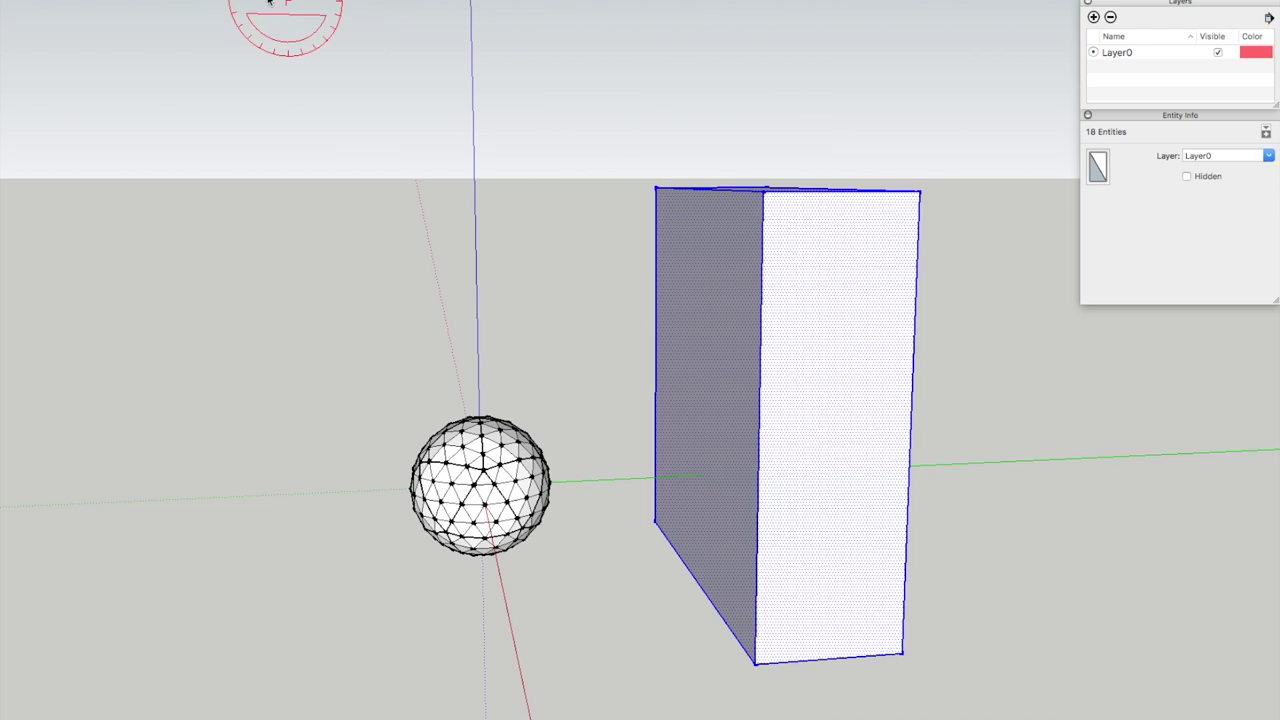
pyautogui.click(720, 303)
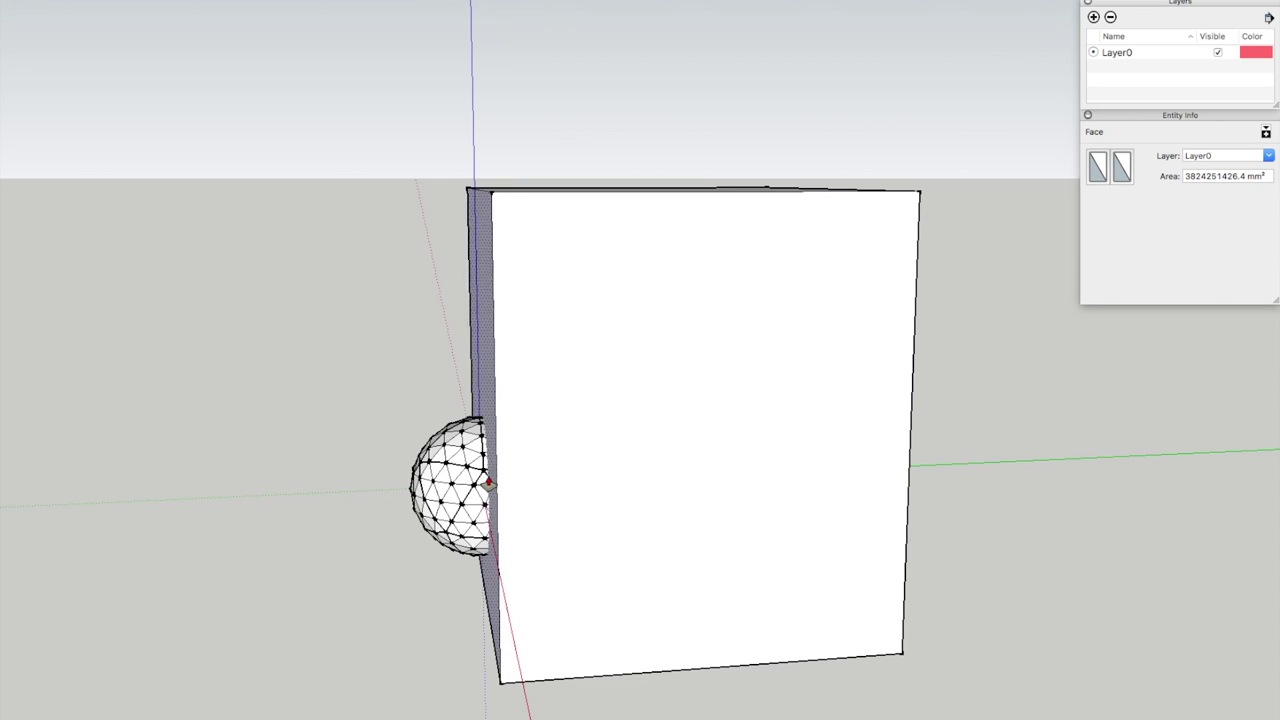
# Step: Window-select the box and sphere and rotate them 90° so the box lies flat beneath the dome
pyautogui.click(462, 292)
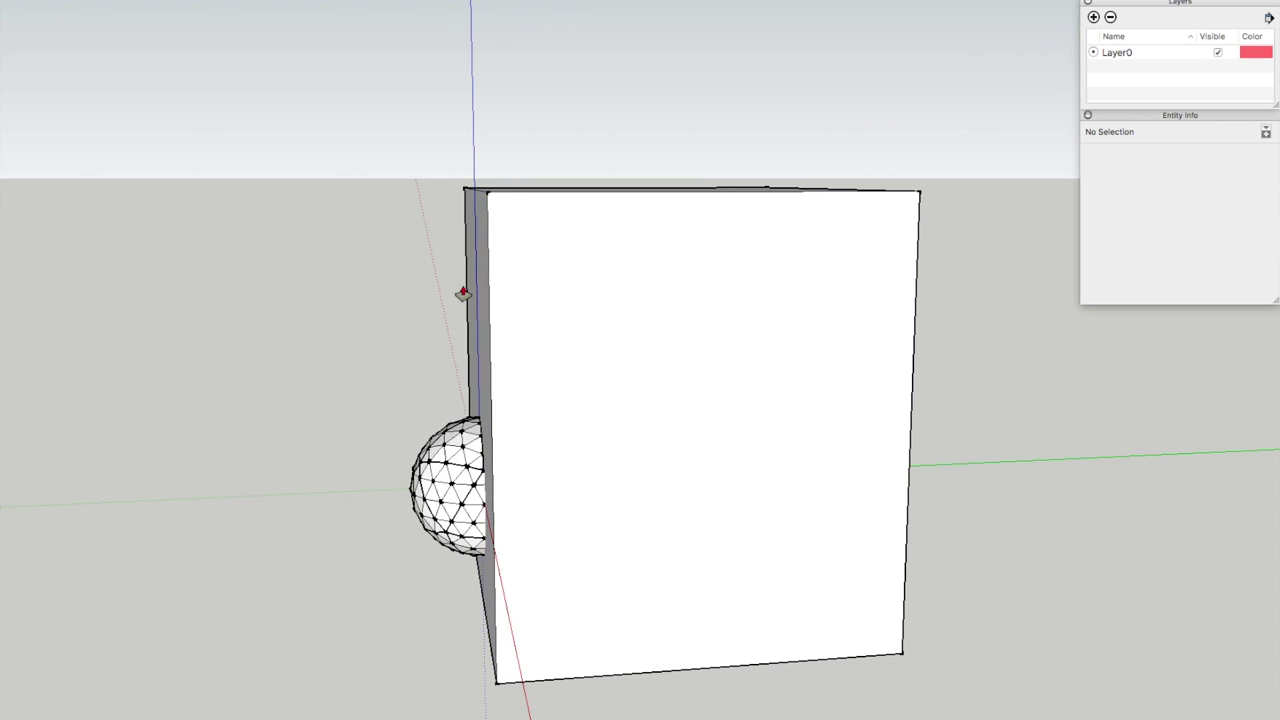
pyautogui.scroll(-3, 462, 292)
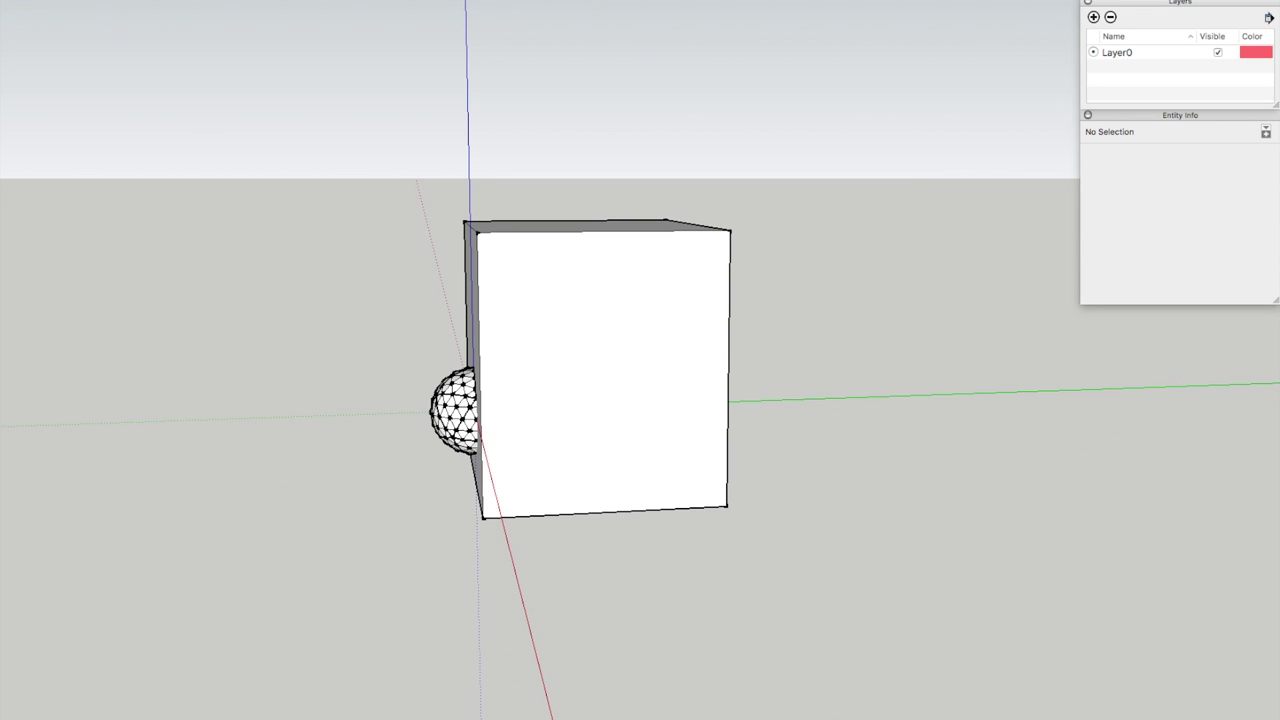
pyautogui.moveTo(357, 158); pyautogui.dragTo(798, 608)
pyautogui.press('q')
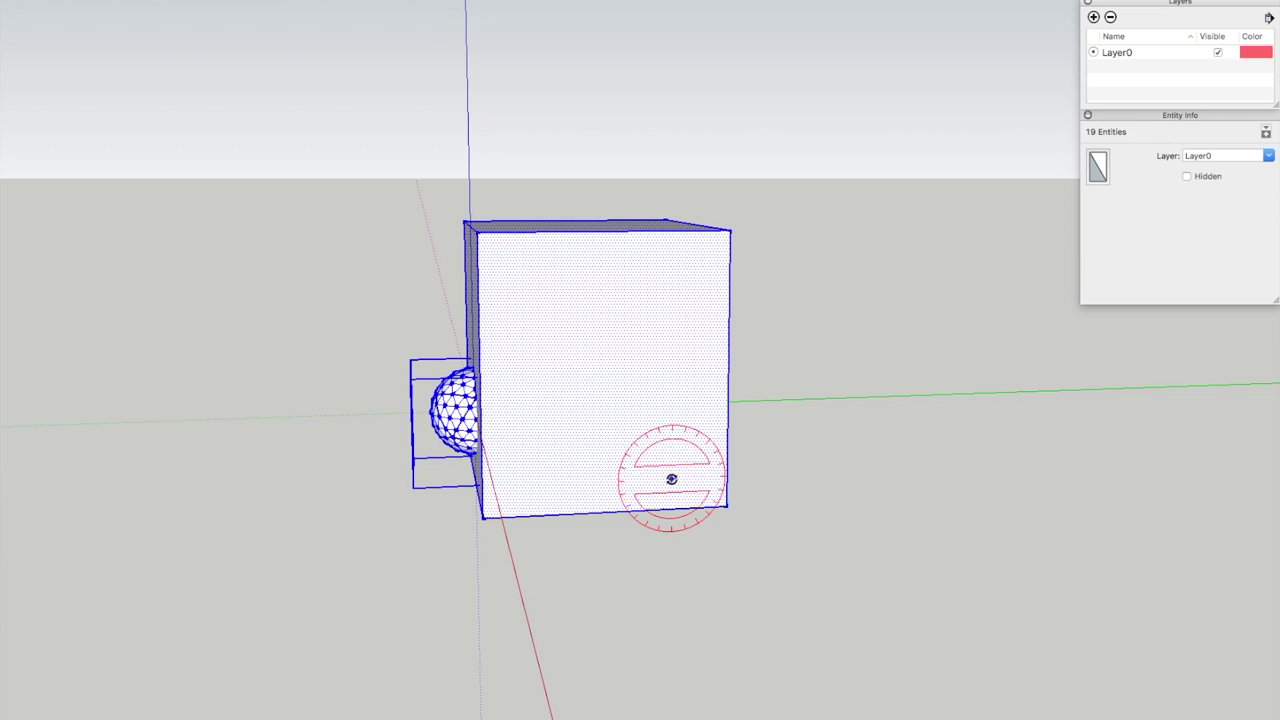
pyautogui.click(725, 504)
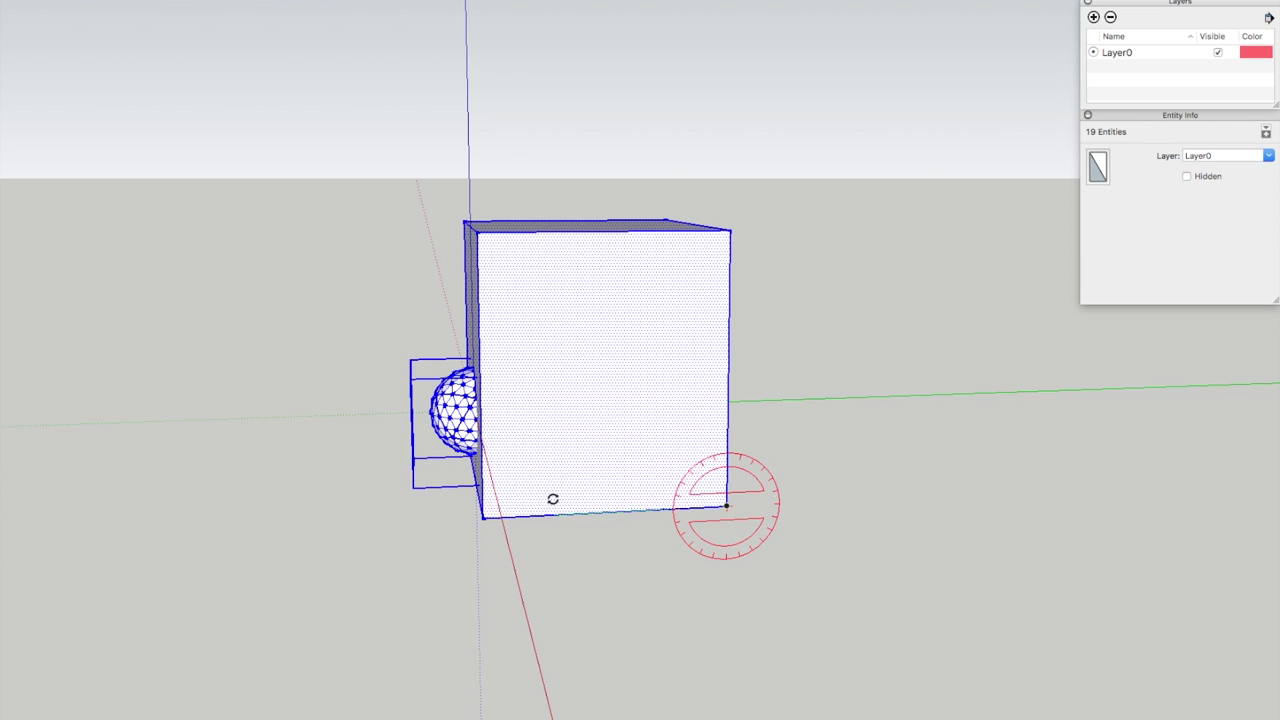
pyautogui.click(483, 515)
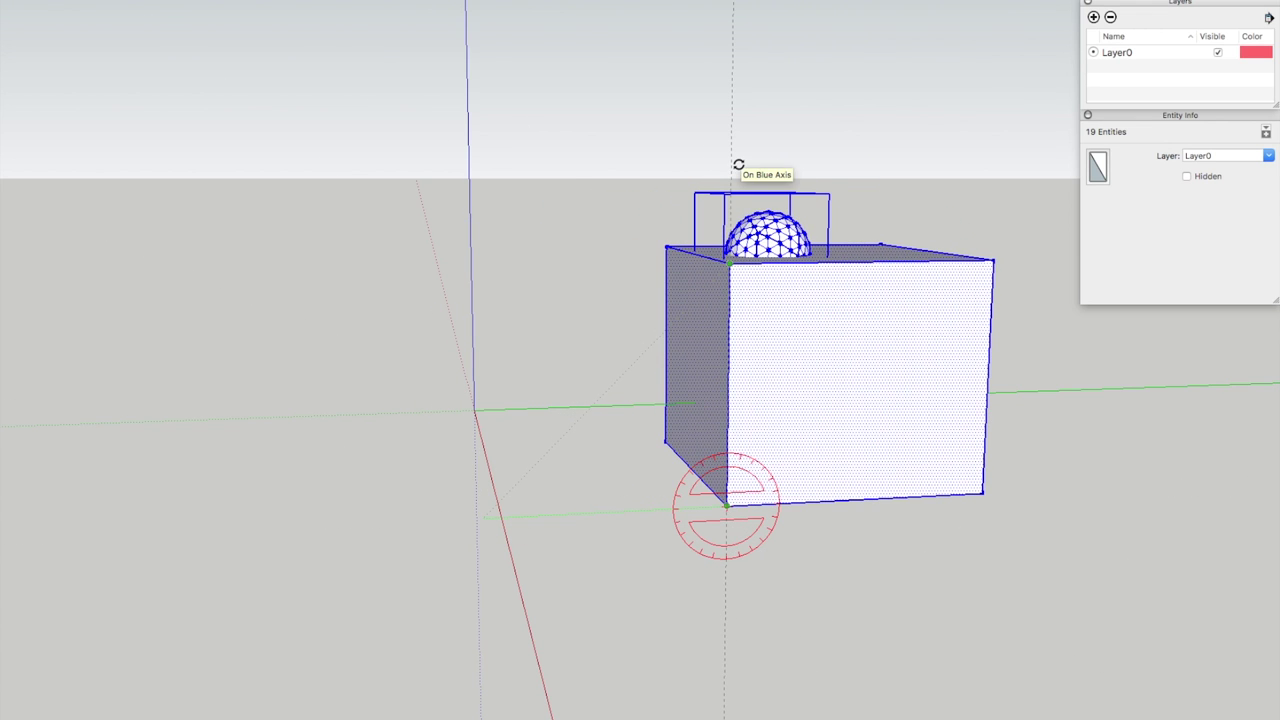
pyautogui.click(740, 166)
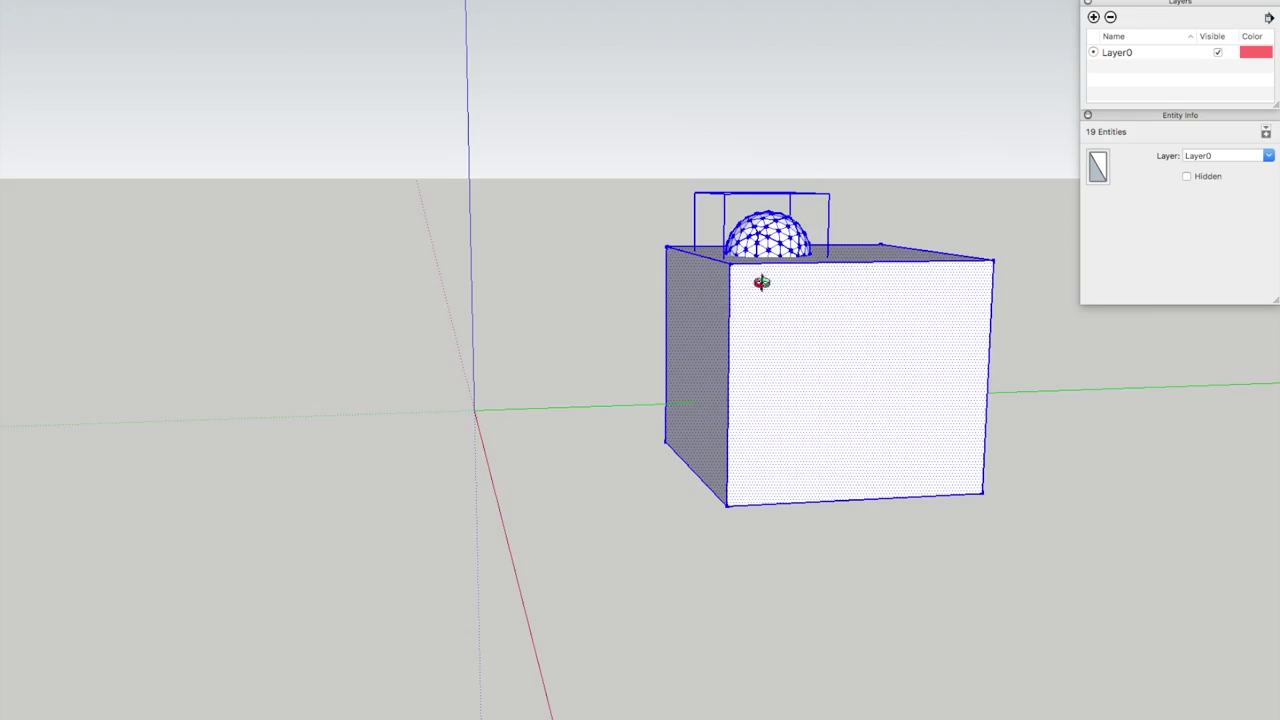
pyautogui.moveTo(790, 272); pyautogui.dragTo(824, 335, button='middle')
pyautogui.scroll(10, 740, 345)
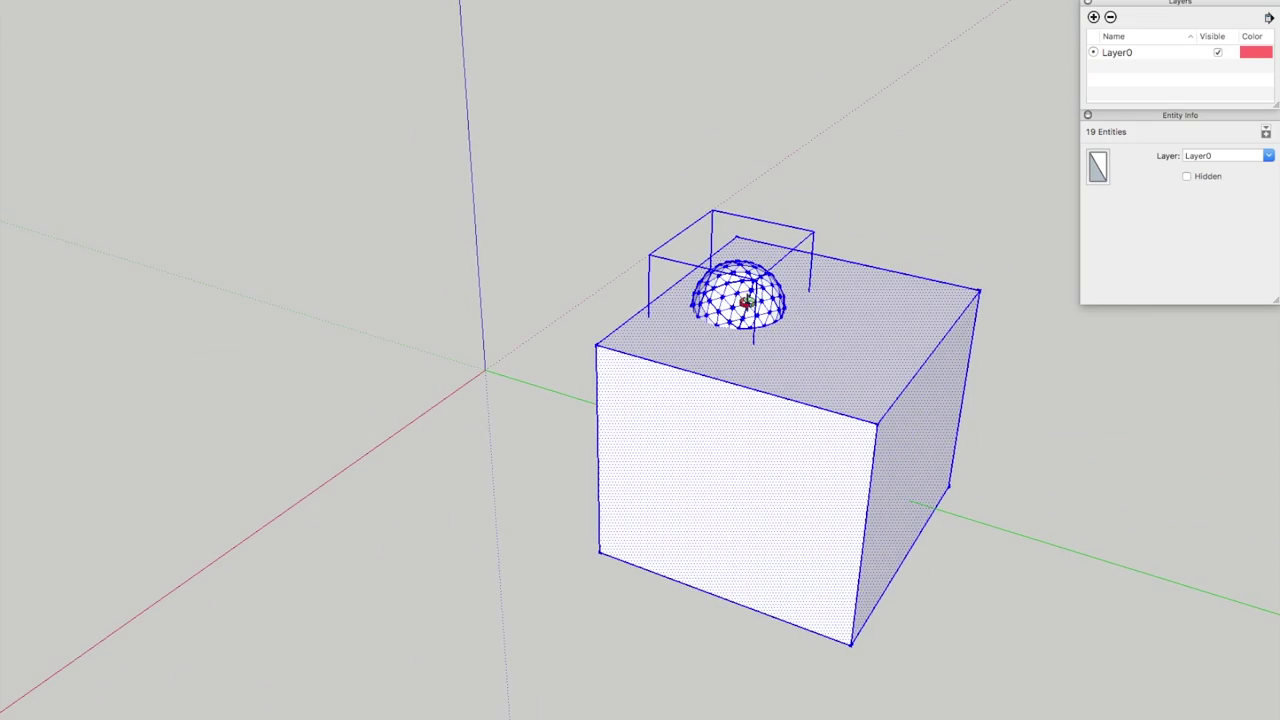
pyautogui.moveTo(740, 350); pyautogui.dragTo(673, 308, button='middle')
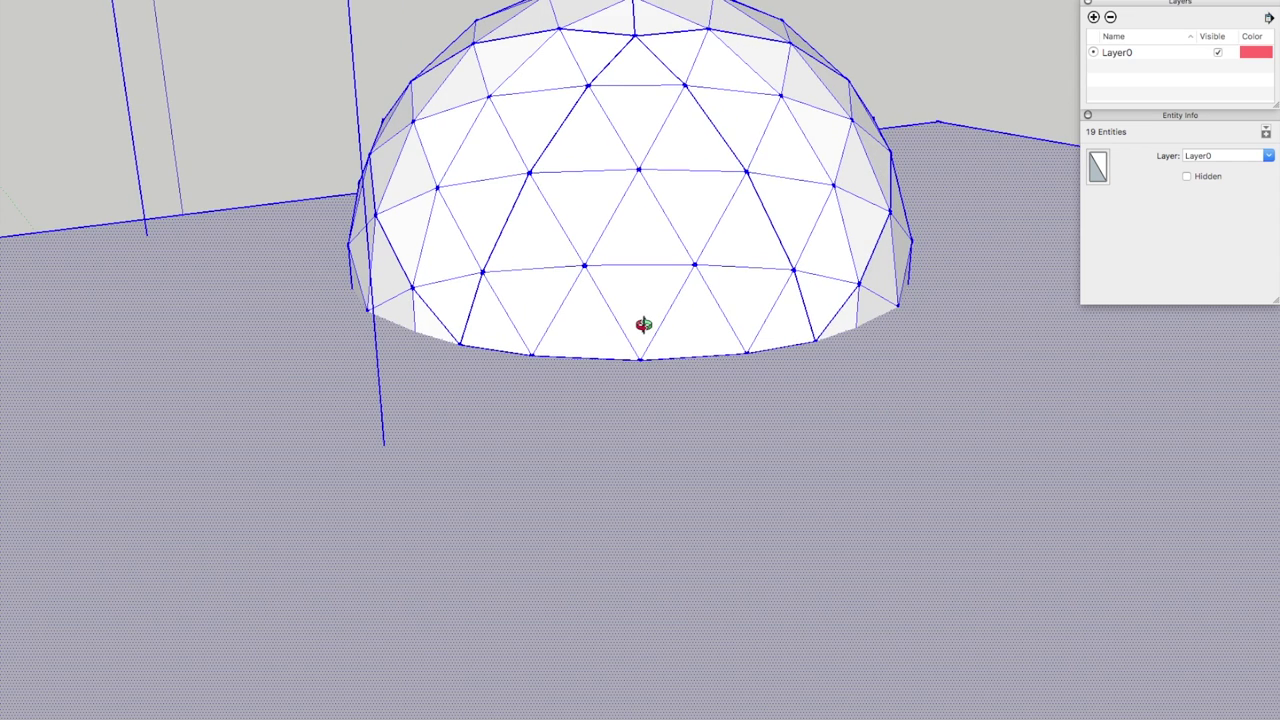
pyautogui.scroll(5, 646, 326)
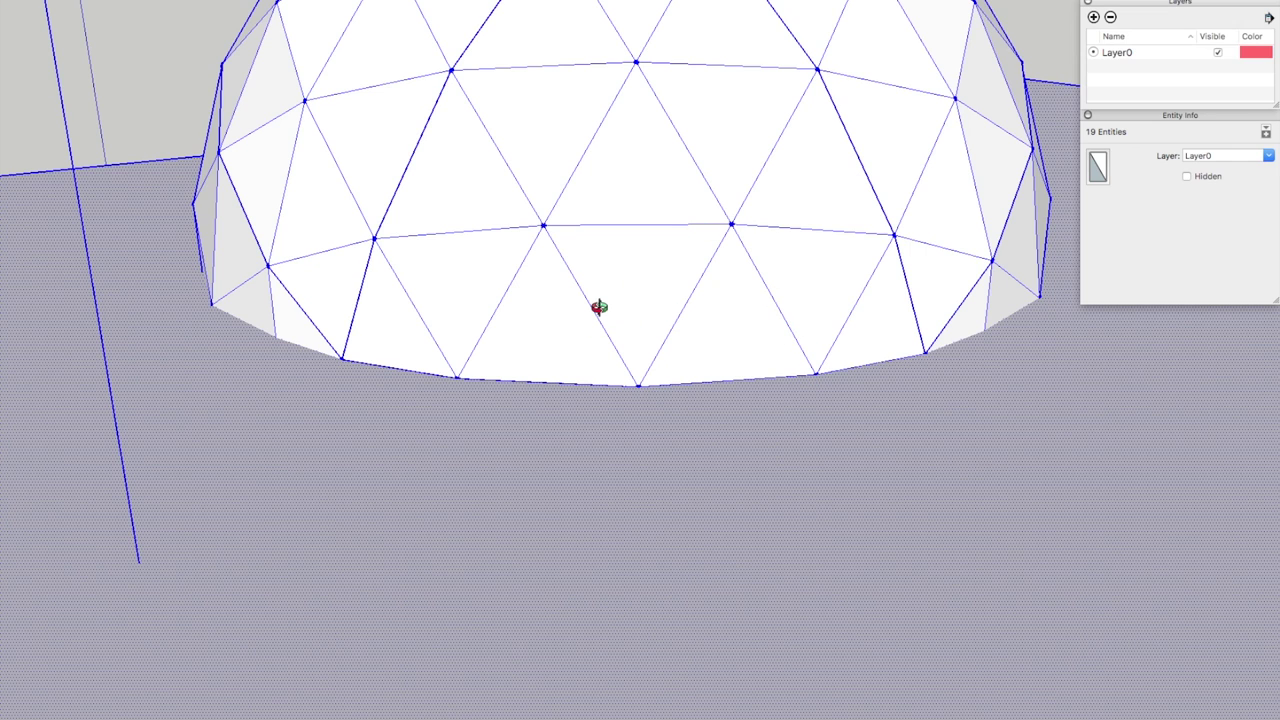
pyautogui.moveTo(598, 307); pyautogui.dragTo(771, 283)
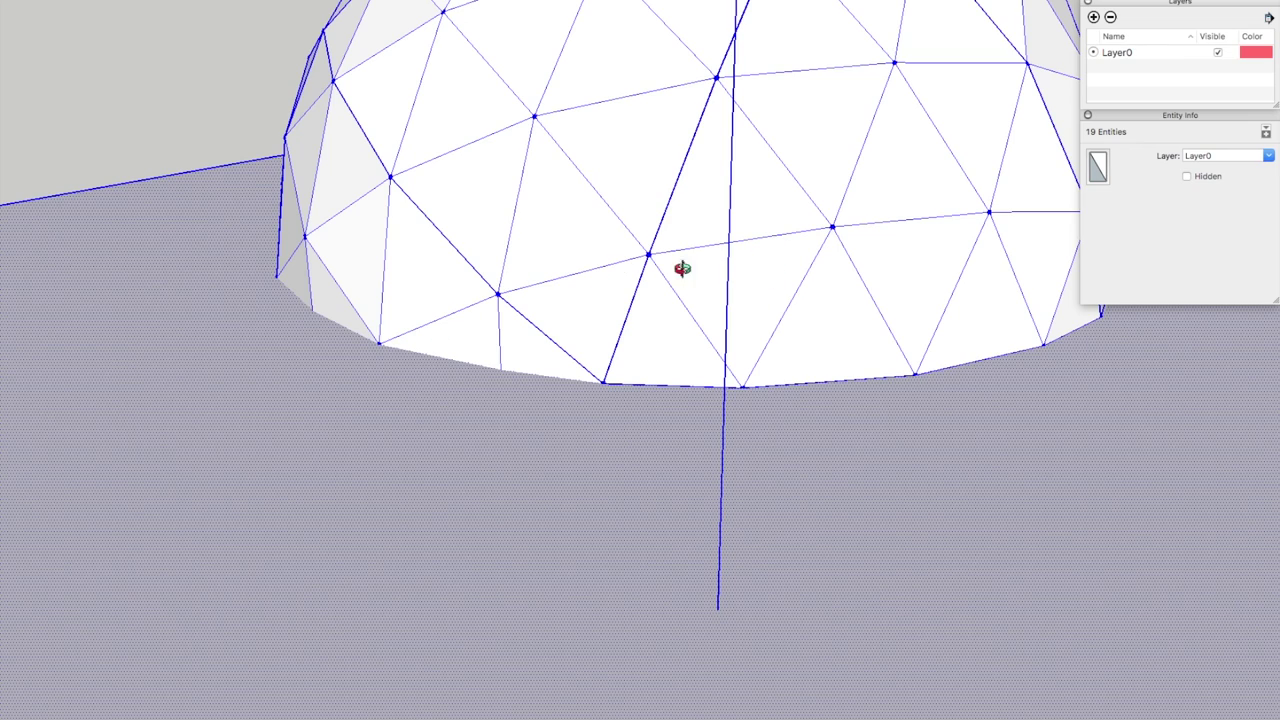
pyautogui.moveTo(483, 357); pyautogui.dragTo(757, 366)
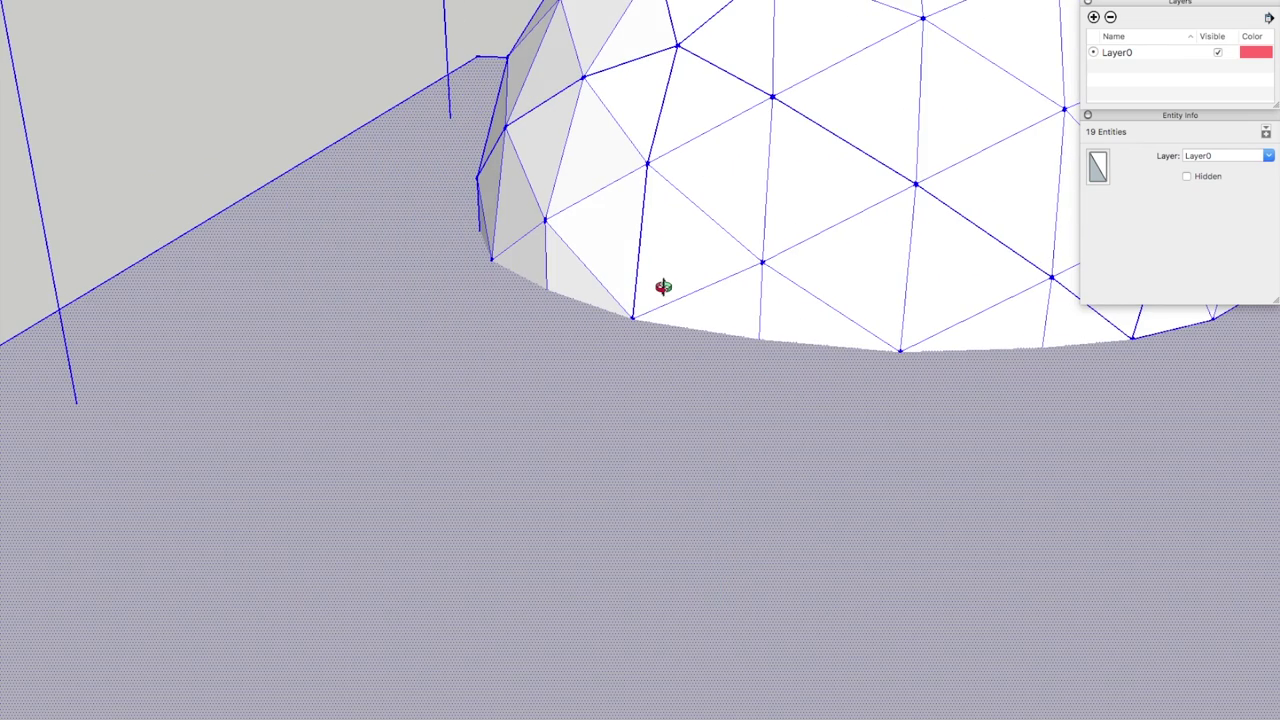
pyautogui.scroll(-5, 663, 287)
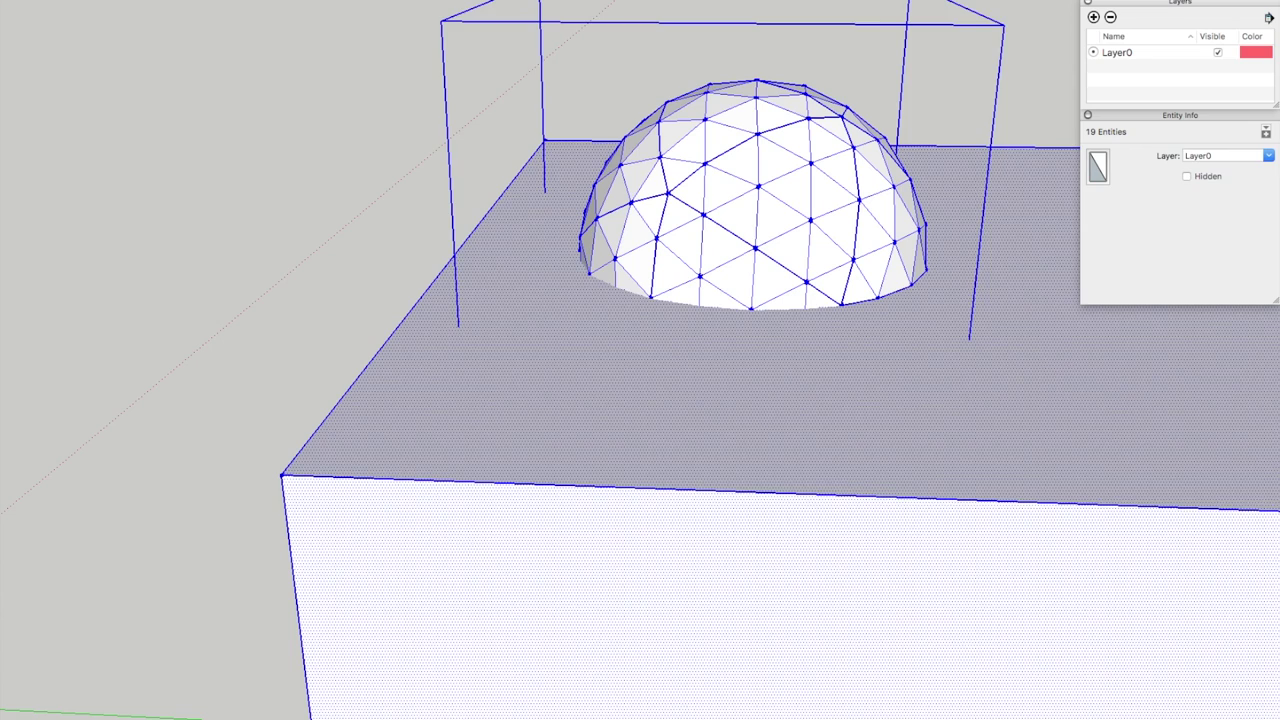
pyautogui.click(180, 126)
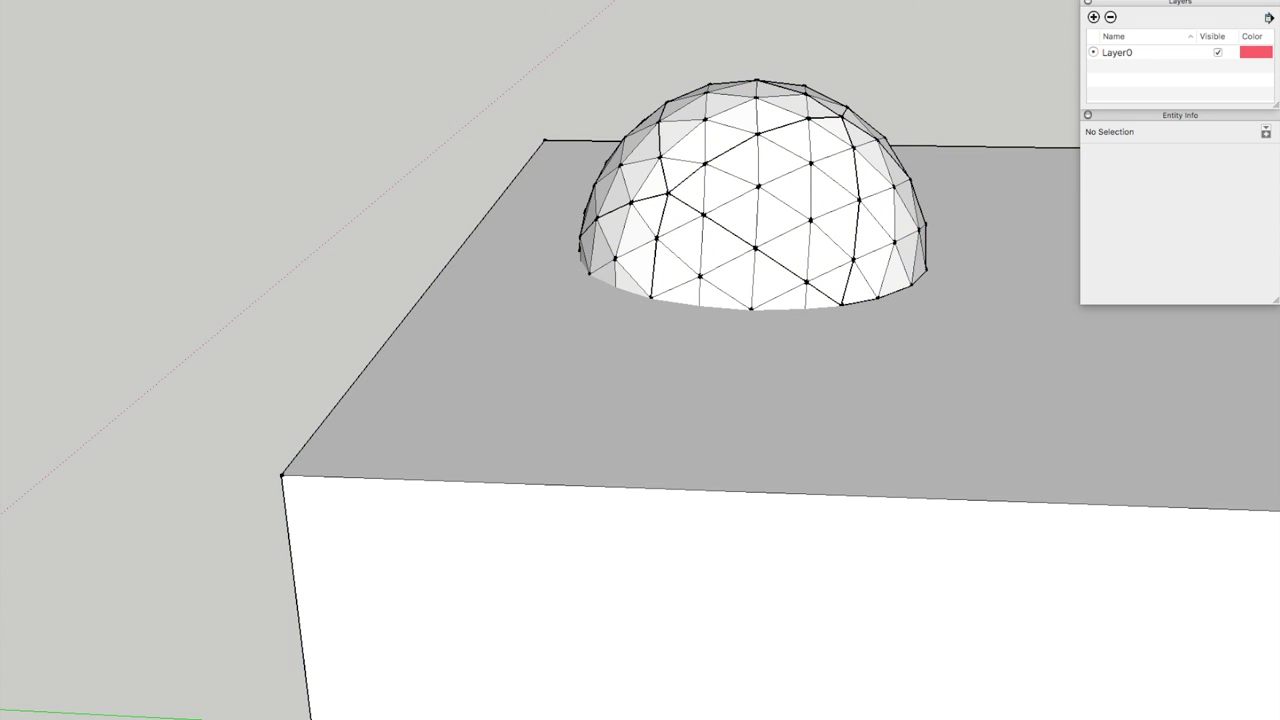
pyautogui.click(566, 379)
pyautogui.moveTo(566, 379); pyautogui.dragTo(822, 234)
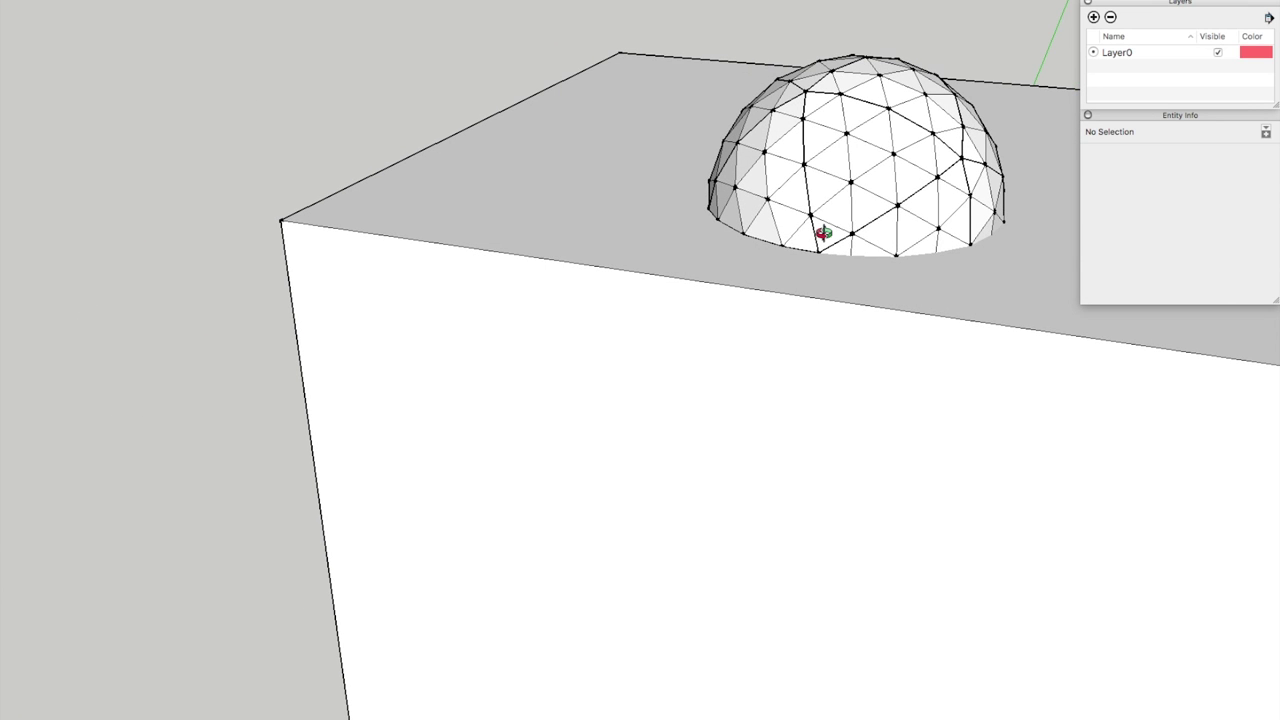
pyautogui.scroll(5, 822, 234)
pyautogui.moveTo(877, 289); pyautogui.dragTo(926, 309)
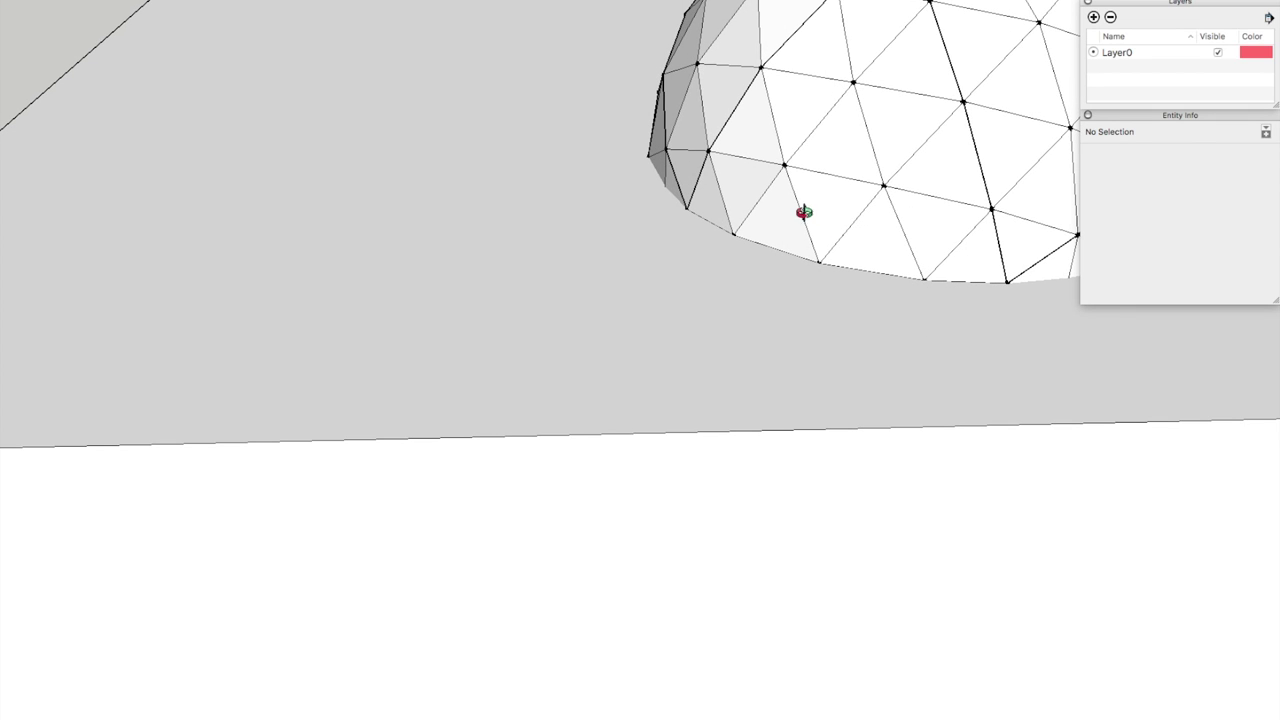
pyautogui.moveTo(828, 261); pyautogui.dragTo(851, 277)
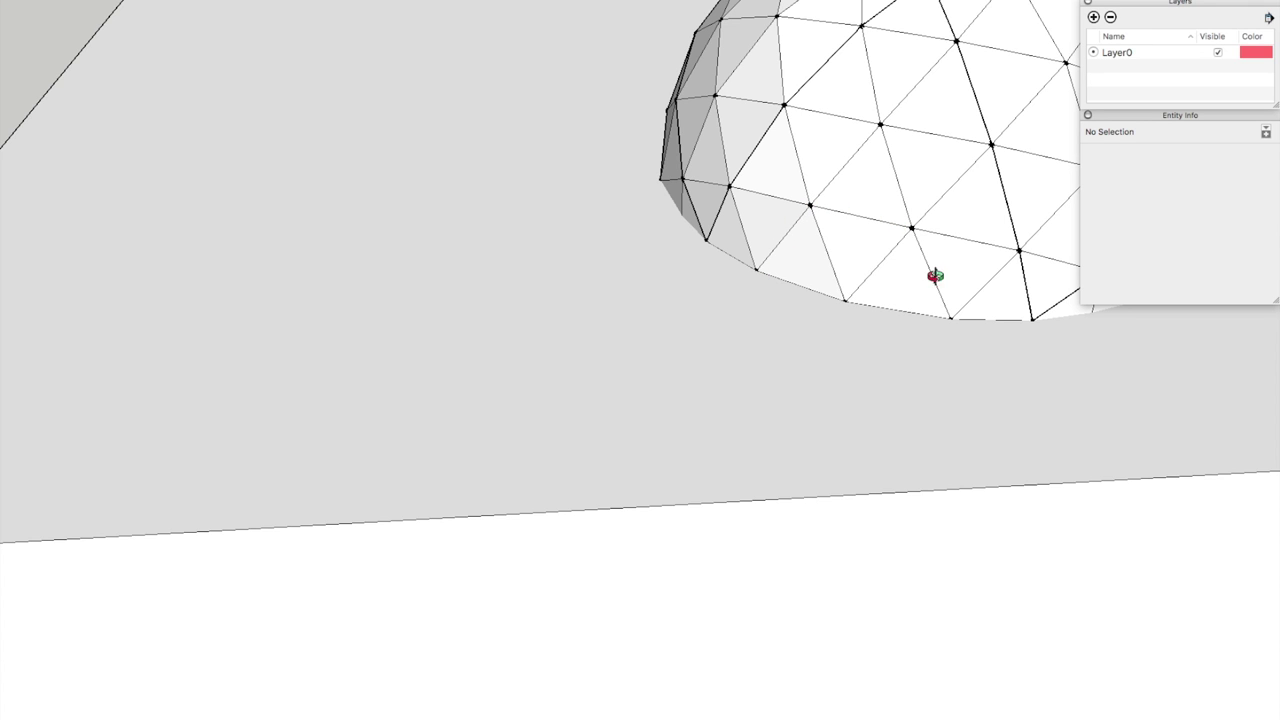
pyautogui.moveTo(957, 297); pyautogui.dragTo(617, 189)
pyautogui.scroll(-3, 480, 394)
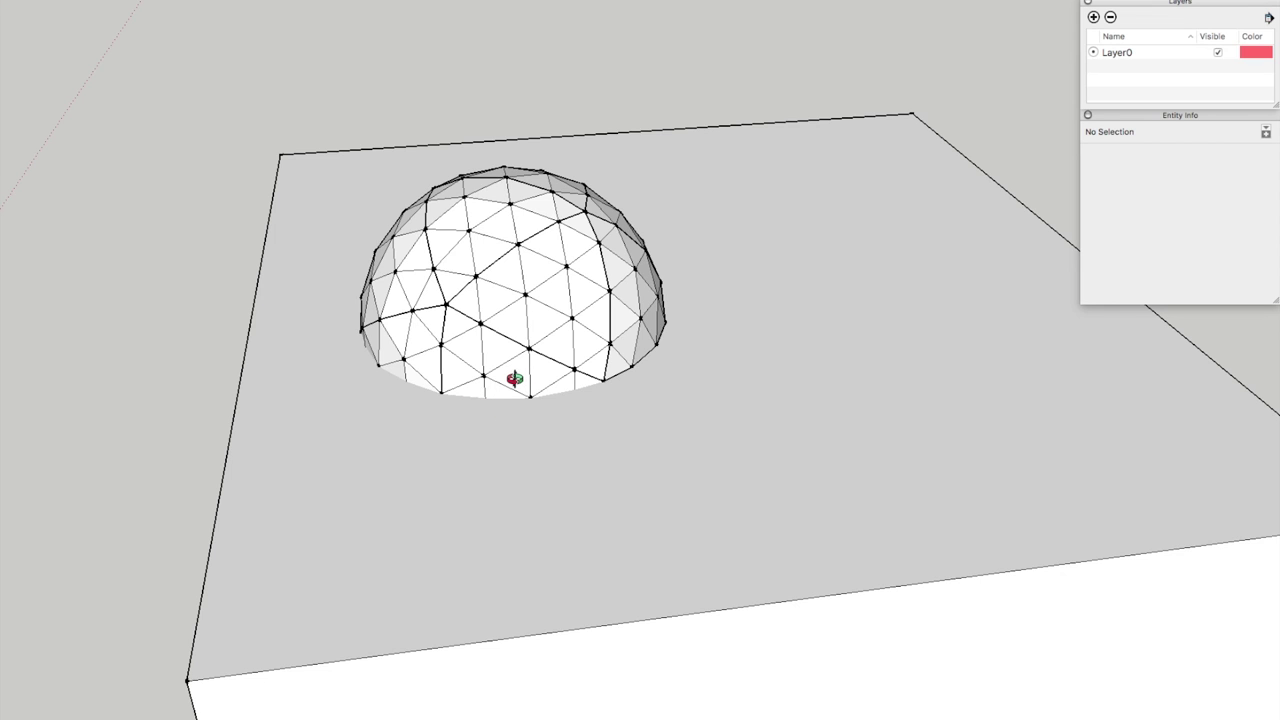
pyautogui.scroll(2, 514, 378)
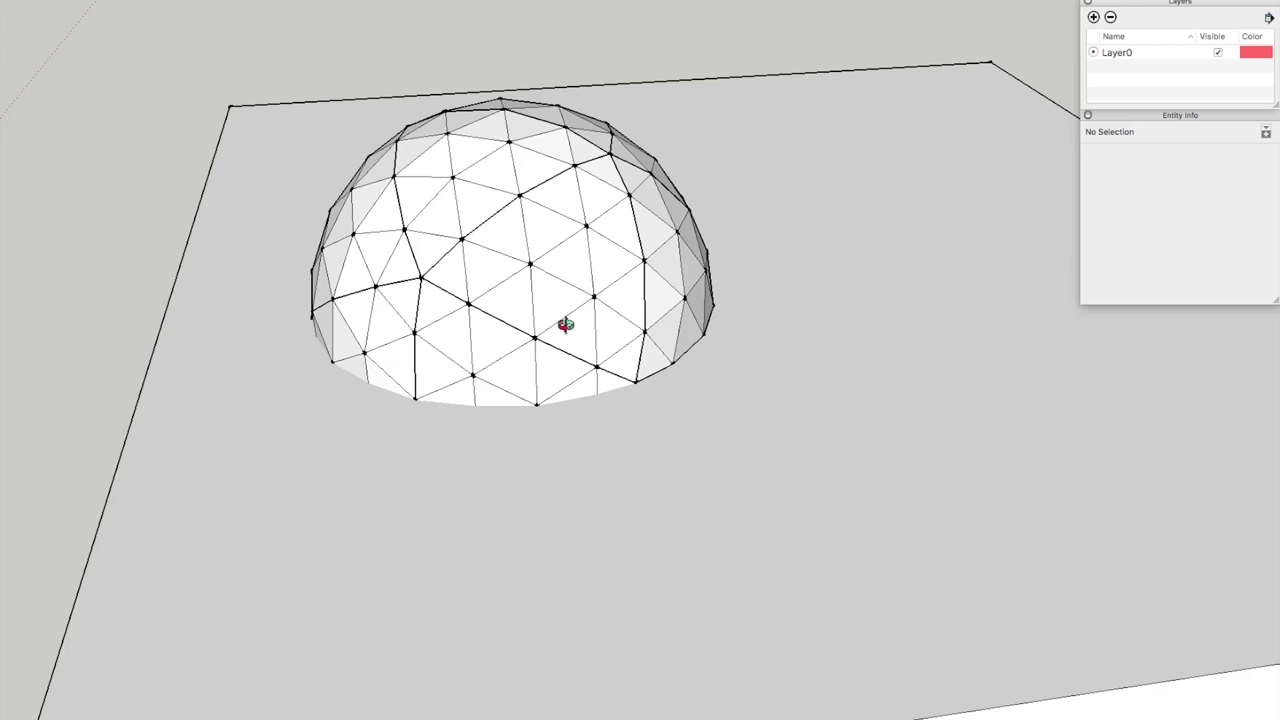
pyautogui.scroll(1, 516, 357)
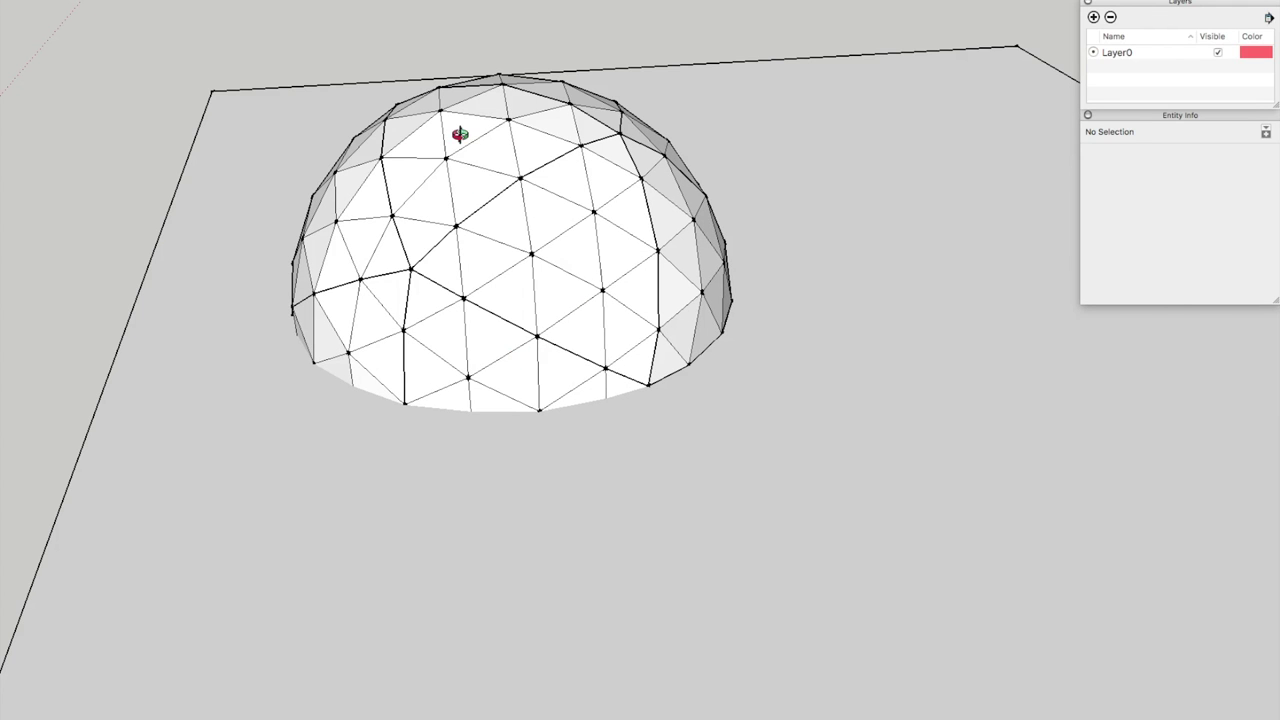
pyautogui.scroll(1, 389, 133)
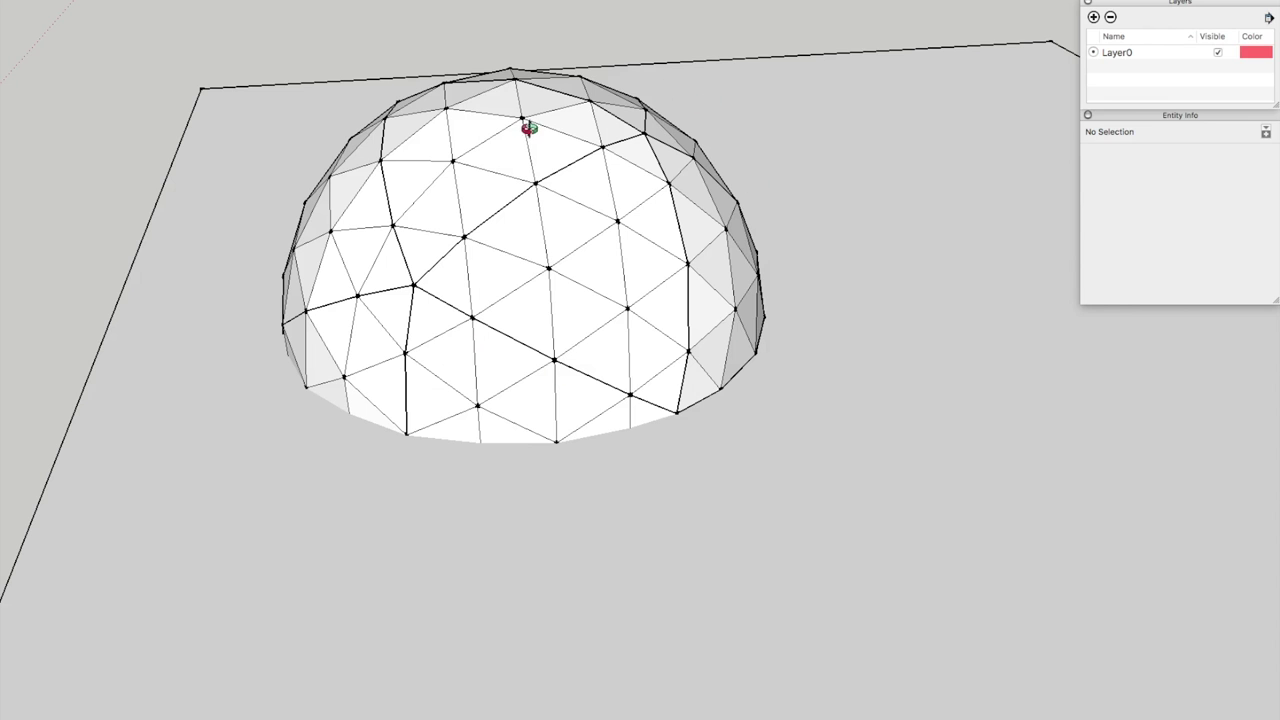
pyautogui.moveTo(495, 406); pyautogui.dragTo(537, 458)
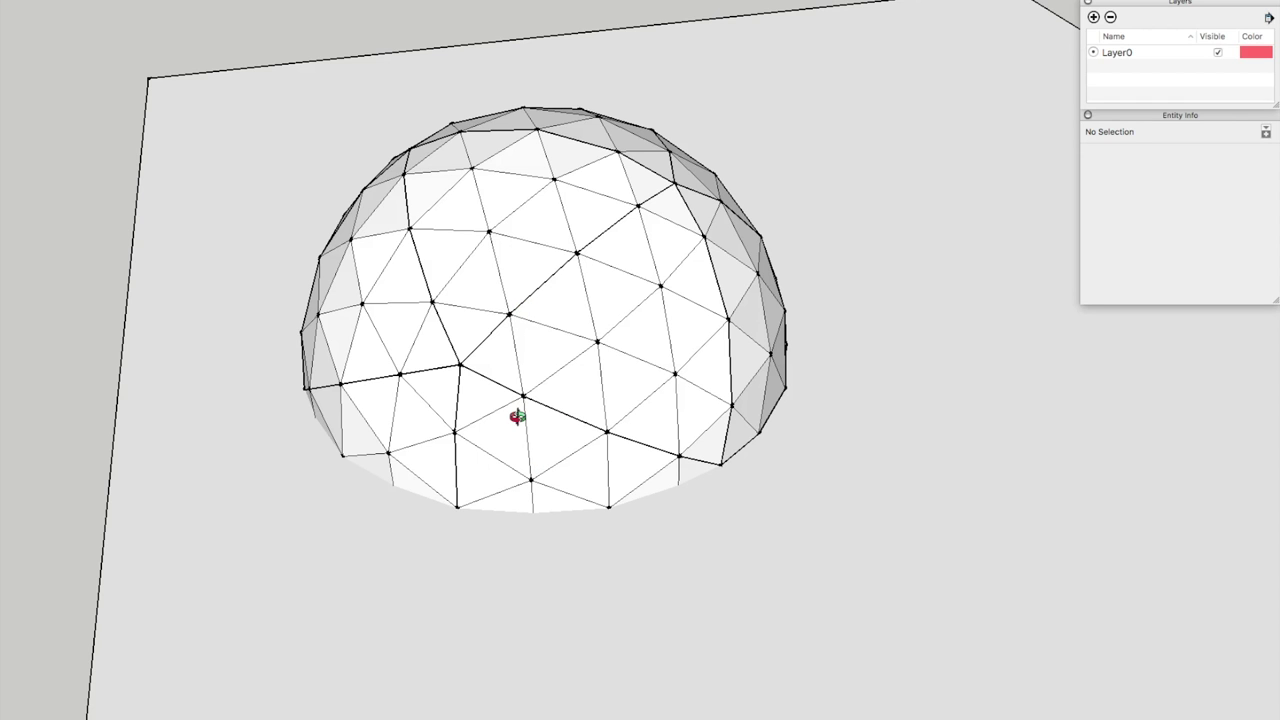
pyautogui.moveTo(517, 414); pyautogui.dragTo(500, 351)
pyautogui.scroll(-2, 500, 351)
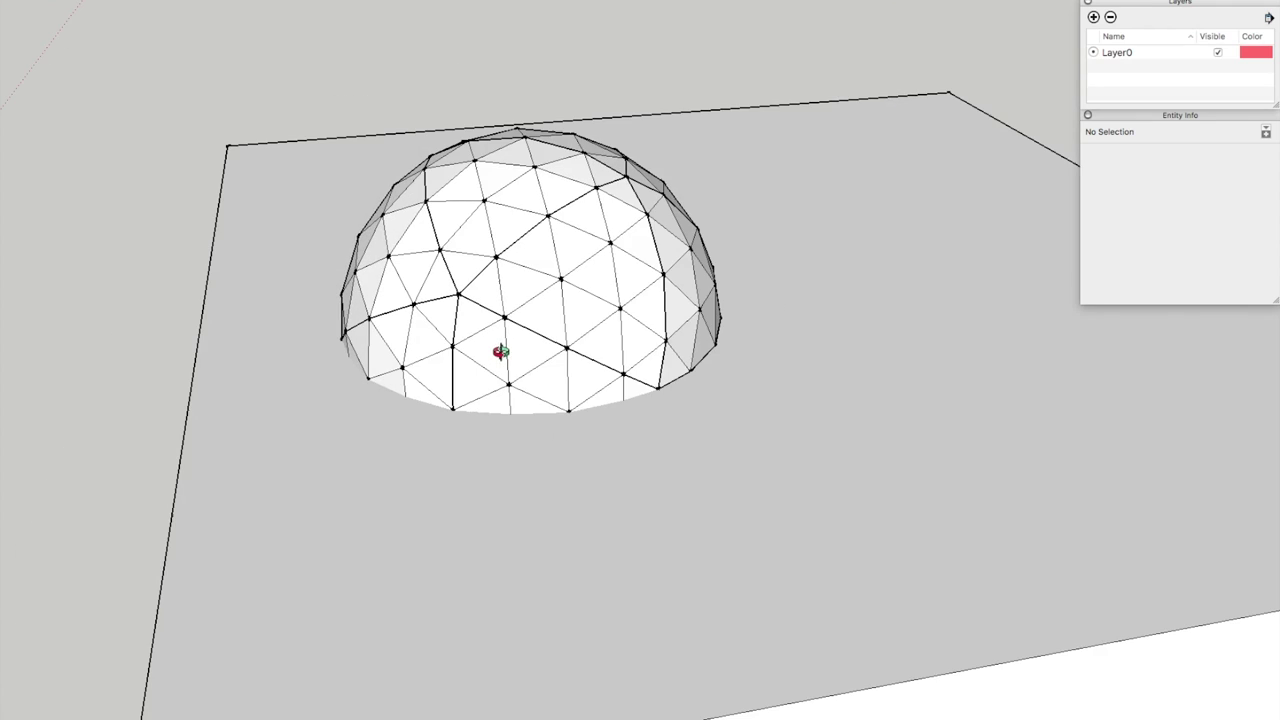
pyautogui.moveTo(557, 283); pyautogui.dragTo(417, 337)
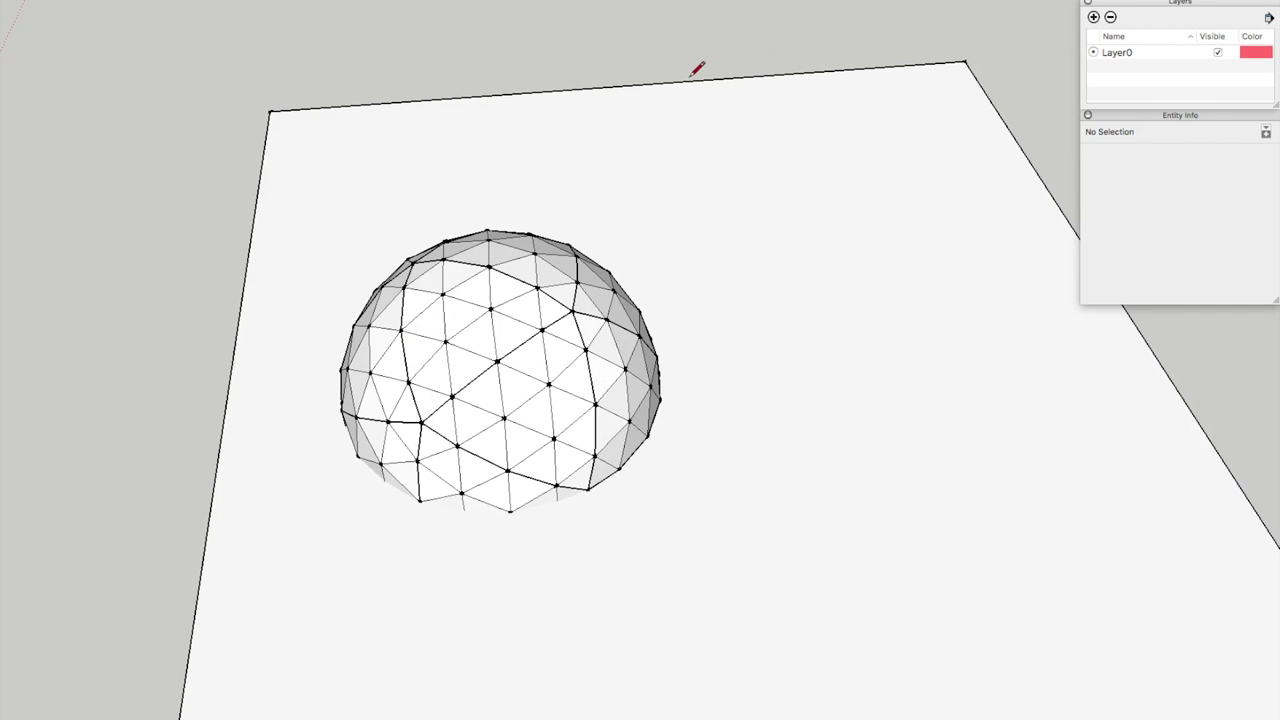
pyautogui.press('c')
pyautogui.scroll(-5, 686, 80)
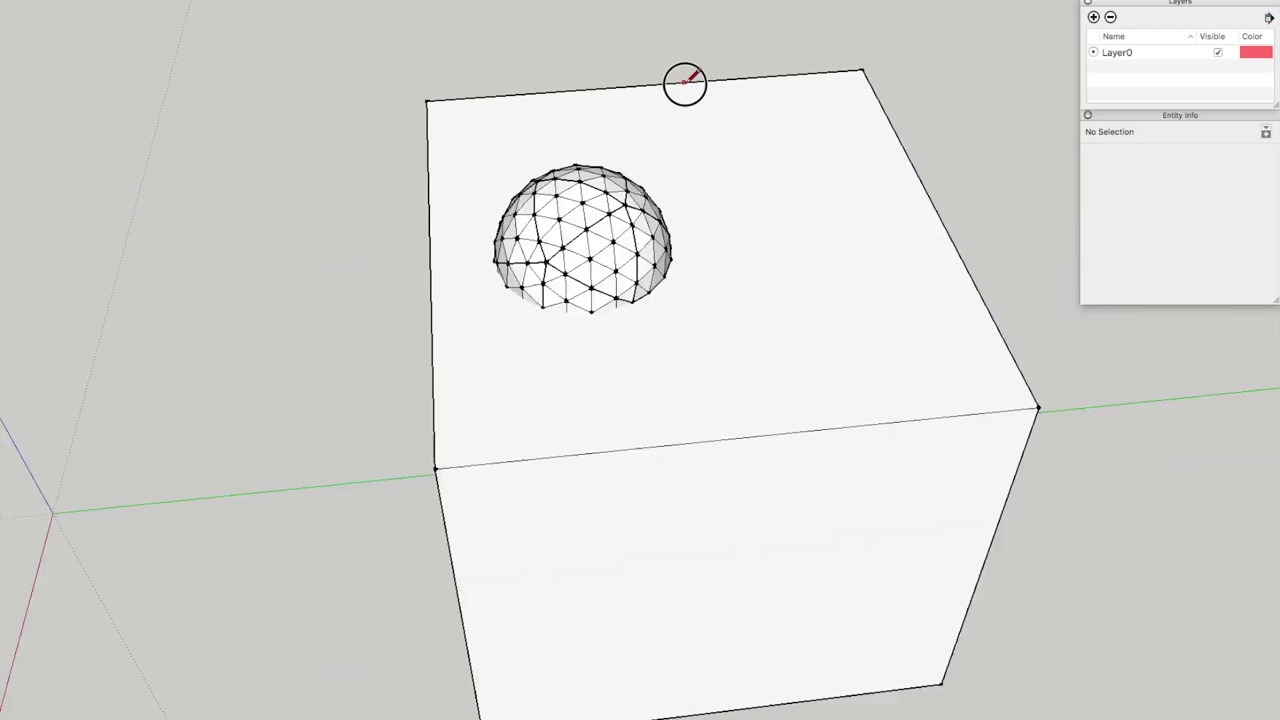
# Step: Draw a line across the box's top face and pull its right half up into a wall block
pyautogui.click(685, 81)
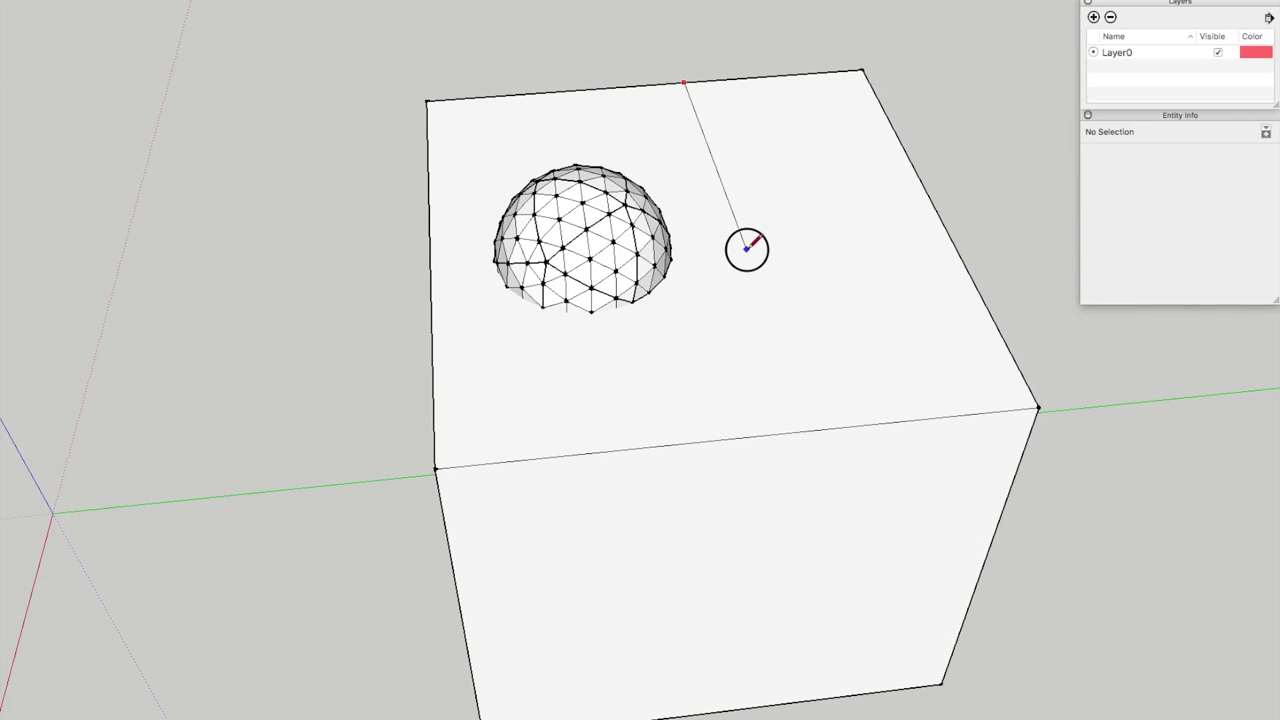
pyautogui.click(777, 433)
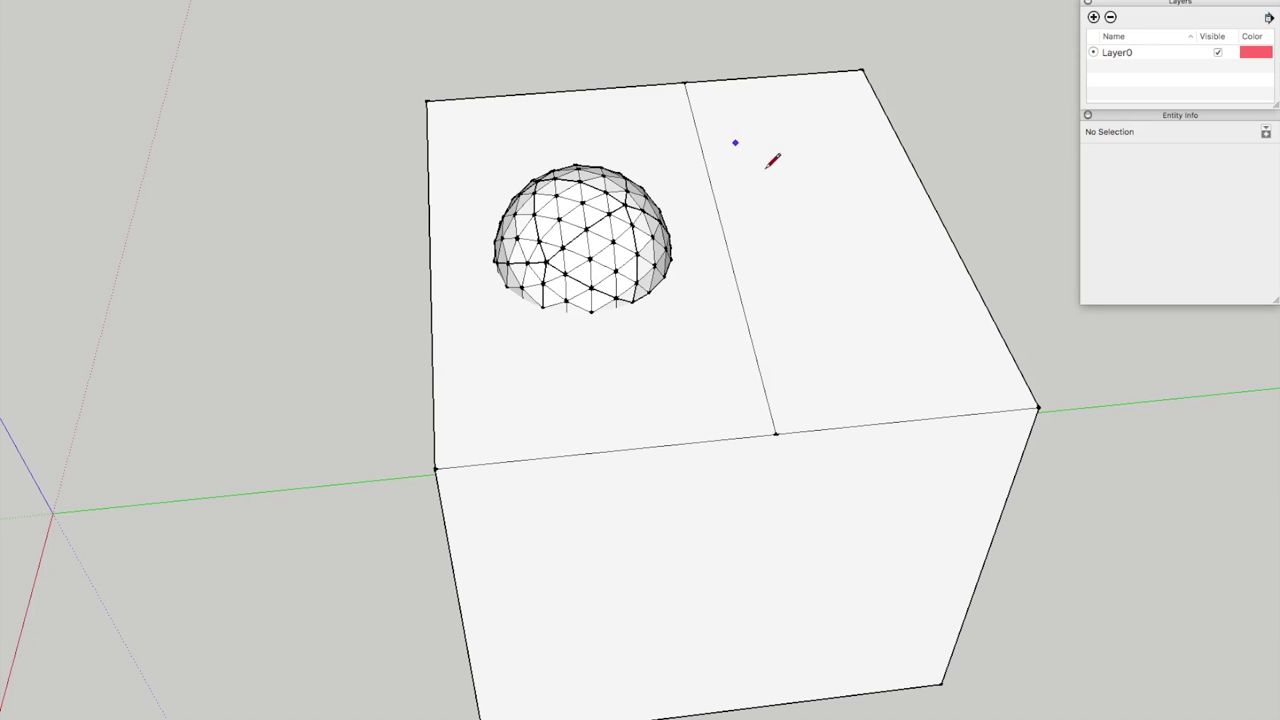
pyautogui.press('p')
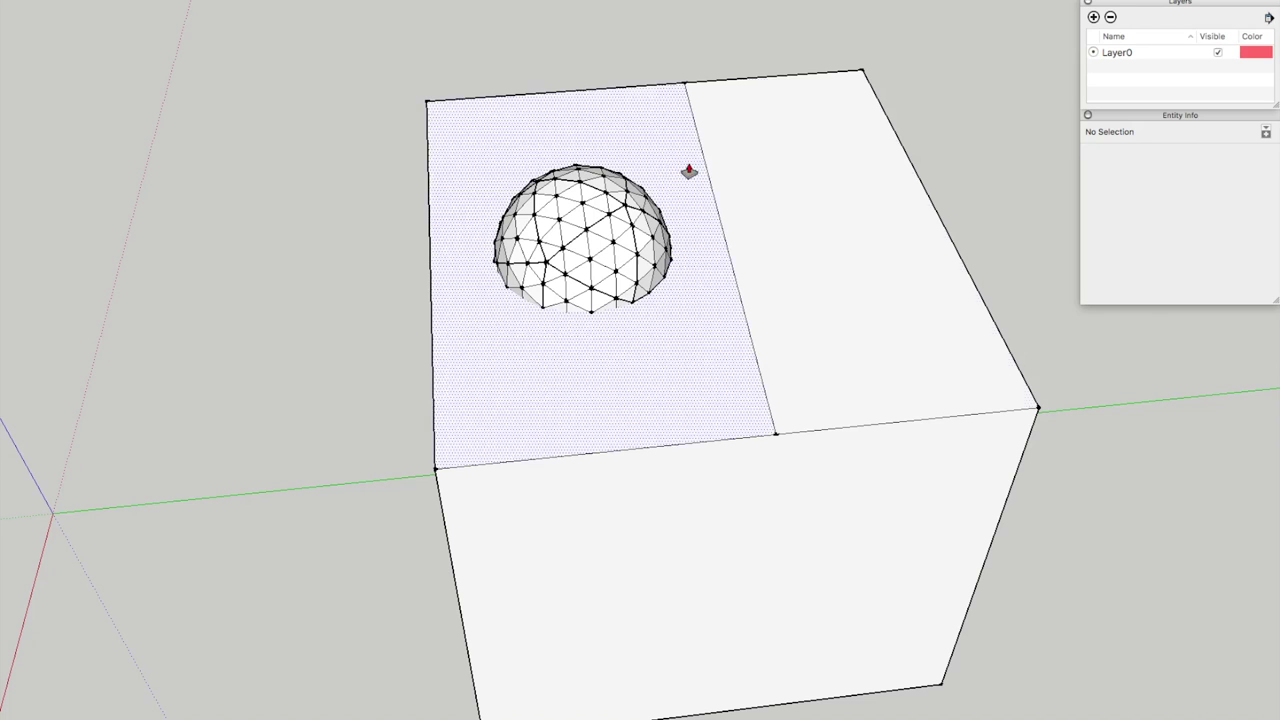
pyautogui.click(780, 191)
pyautogui.click(786, 97)
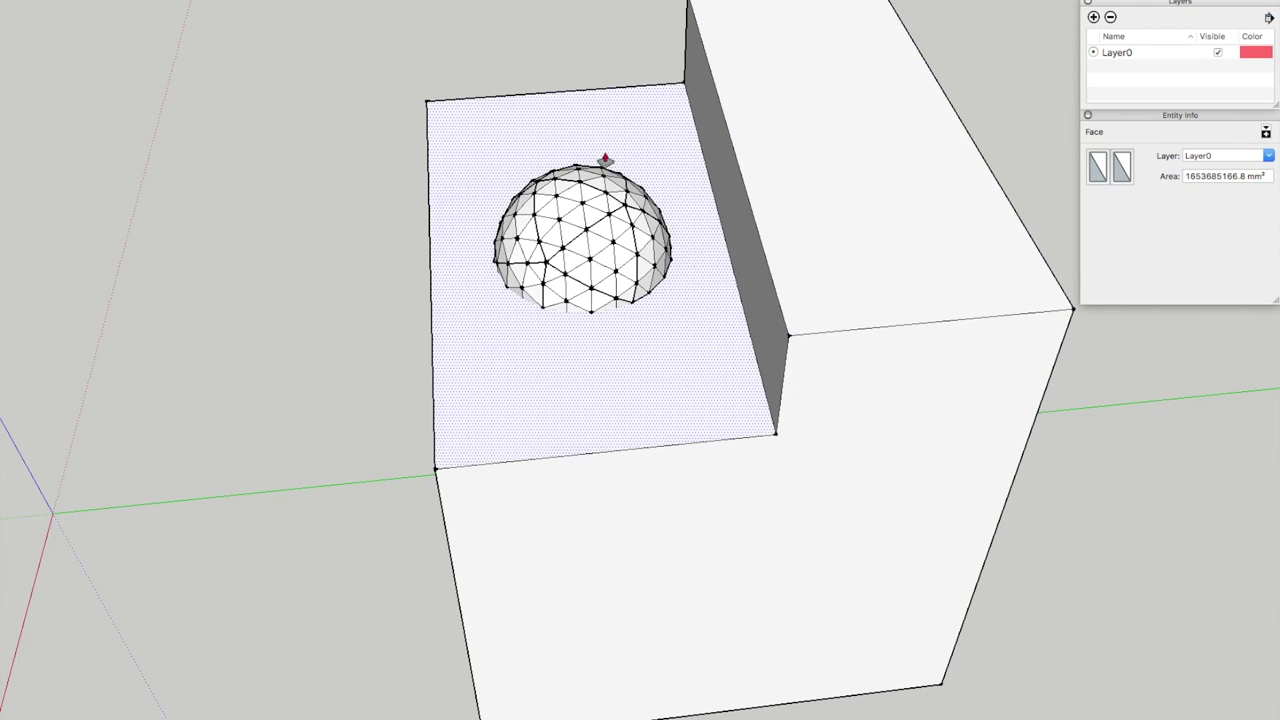
pyautogui.scroll(5, 612, 164)
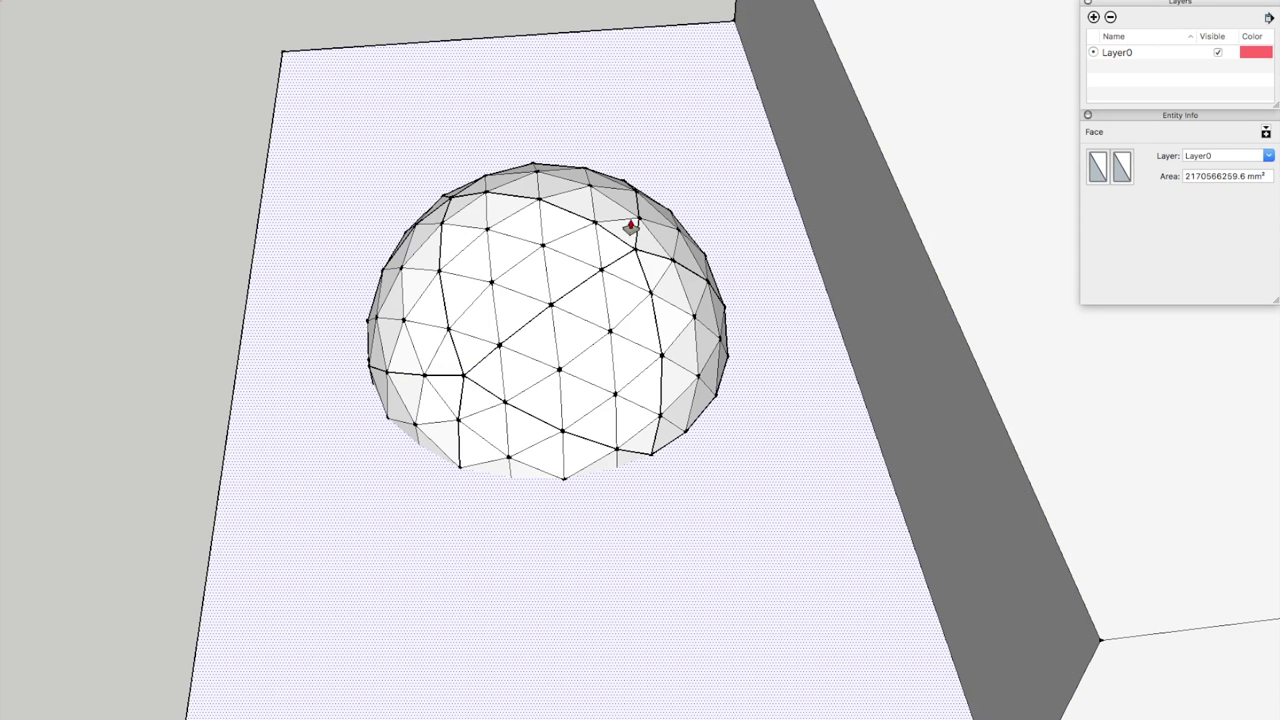
pyautogui.moveTo(491, 260); pyautogui.dragTo(631, 217, button='middle')
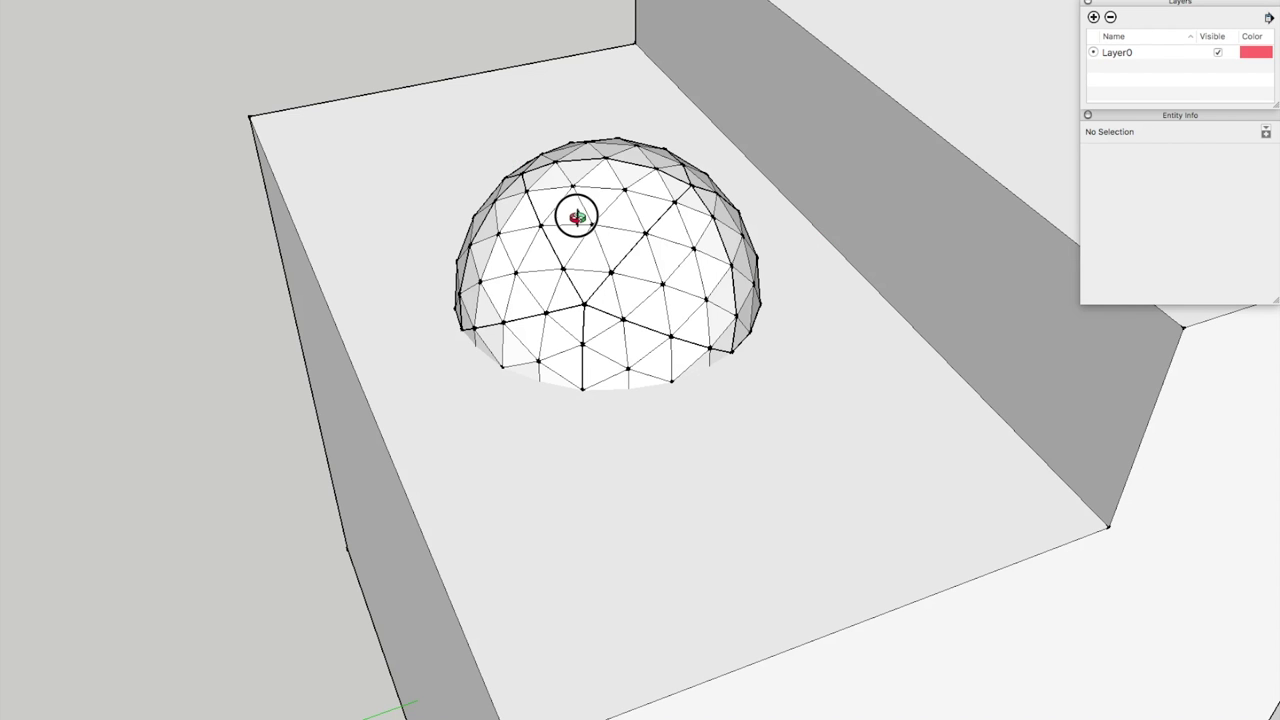
pyautogui.moveTo(574, 214); pyautogui.dragTo(400, 268)
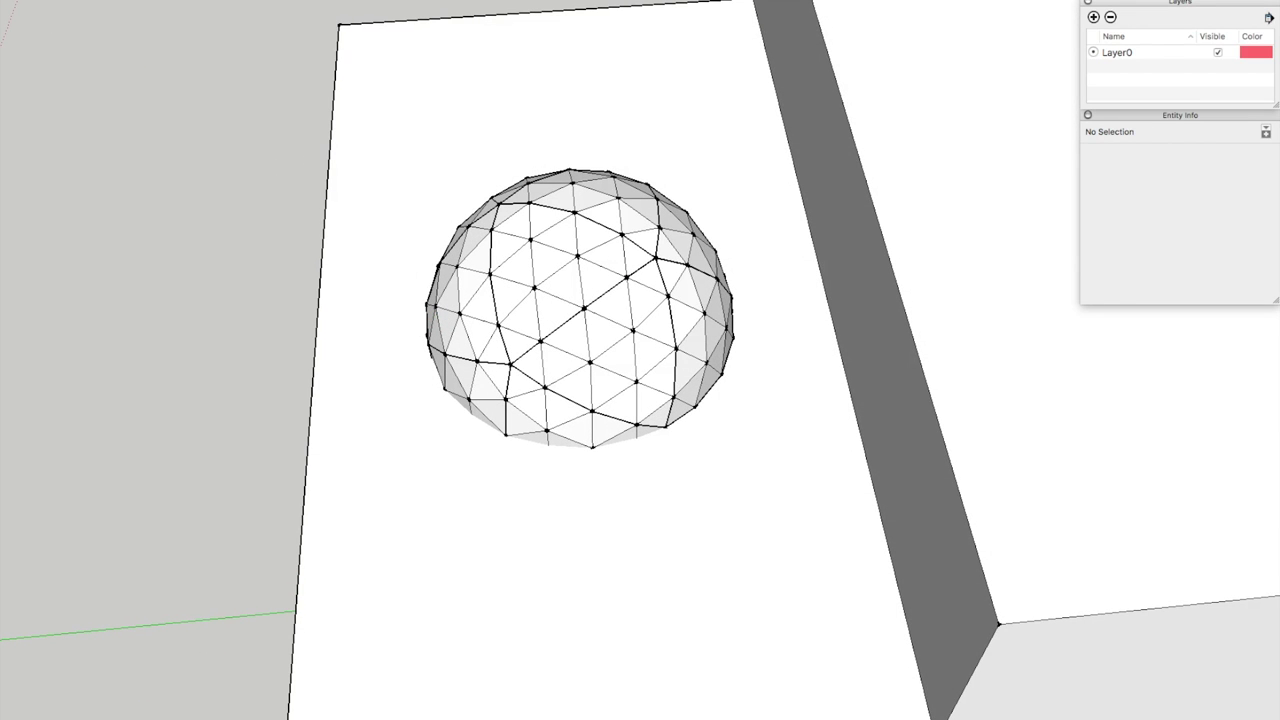
# Step: Window-select the dome group and move it right until it sits against the raised wall block
pyautogui.moveTo(380, 117); pyautogui.dragTo(770, 533)
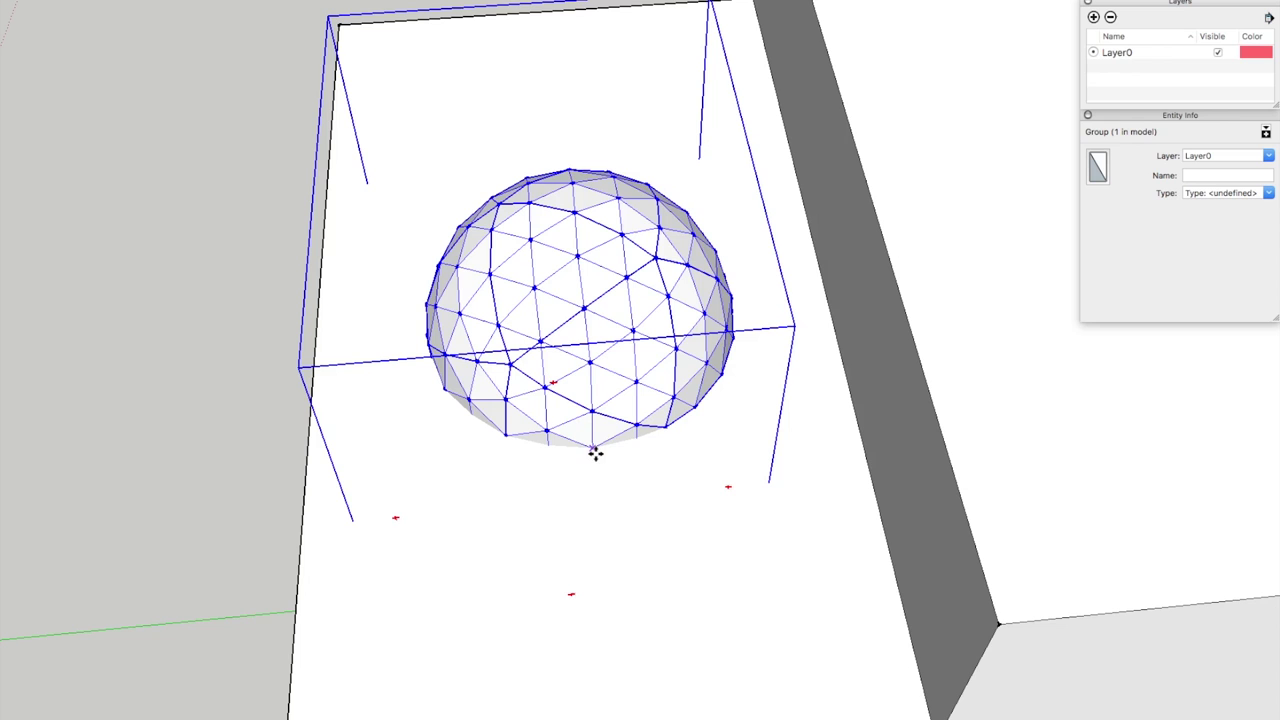
pyautogui.moveTo(594, 451); pyautogui.dragTo(861, 452)
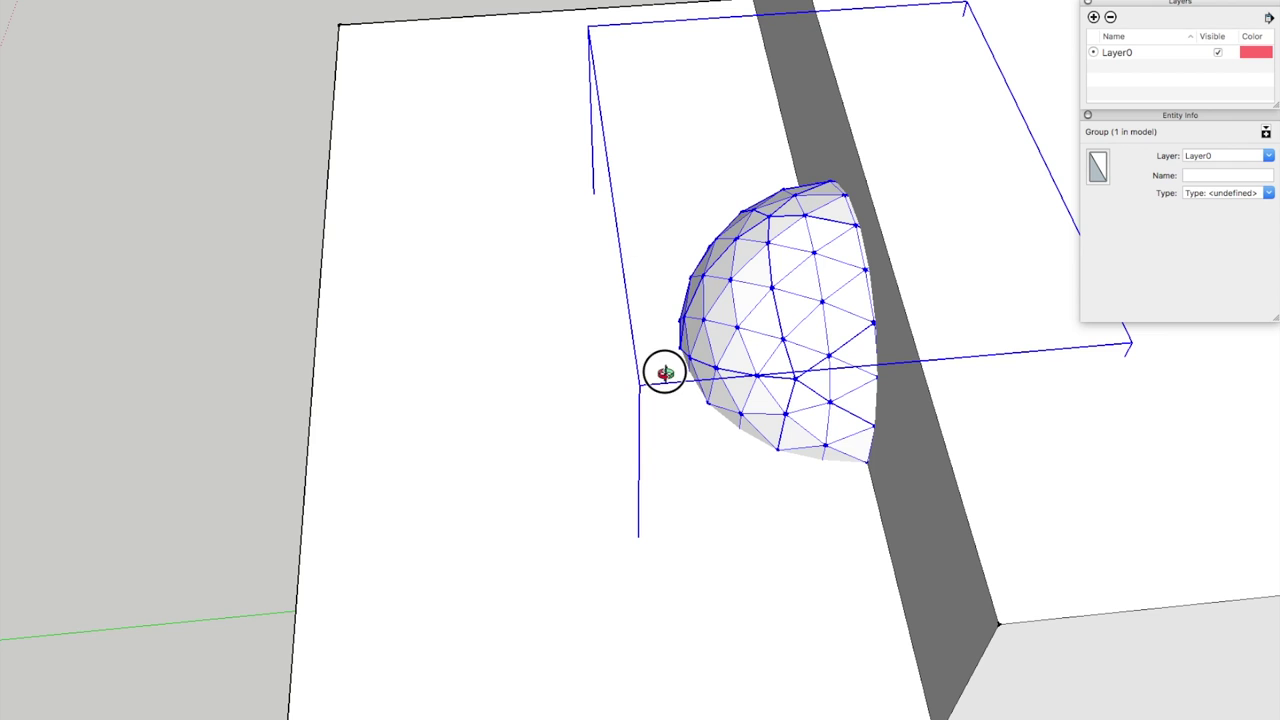
pyautogui.moveTo(663, 371); pyautogui.dragTo(853, 284, button='middle')
pyautogui.scroll(-3, 971, 263)
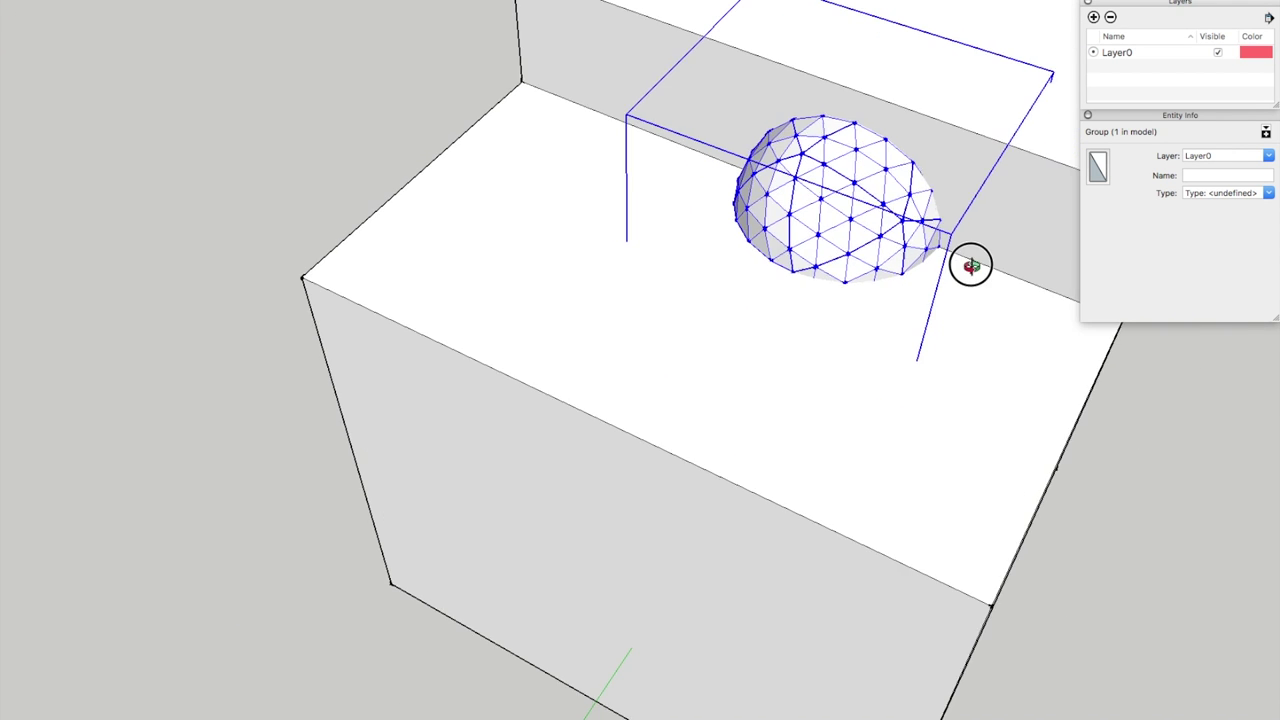
pyautogui.scroll(5, 886, 209)
pyautogui.scroll(2, 843, 296)
pyautogui.moveTo(843, 296); pyautogui.dragTo(620, 210, button='middle')
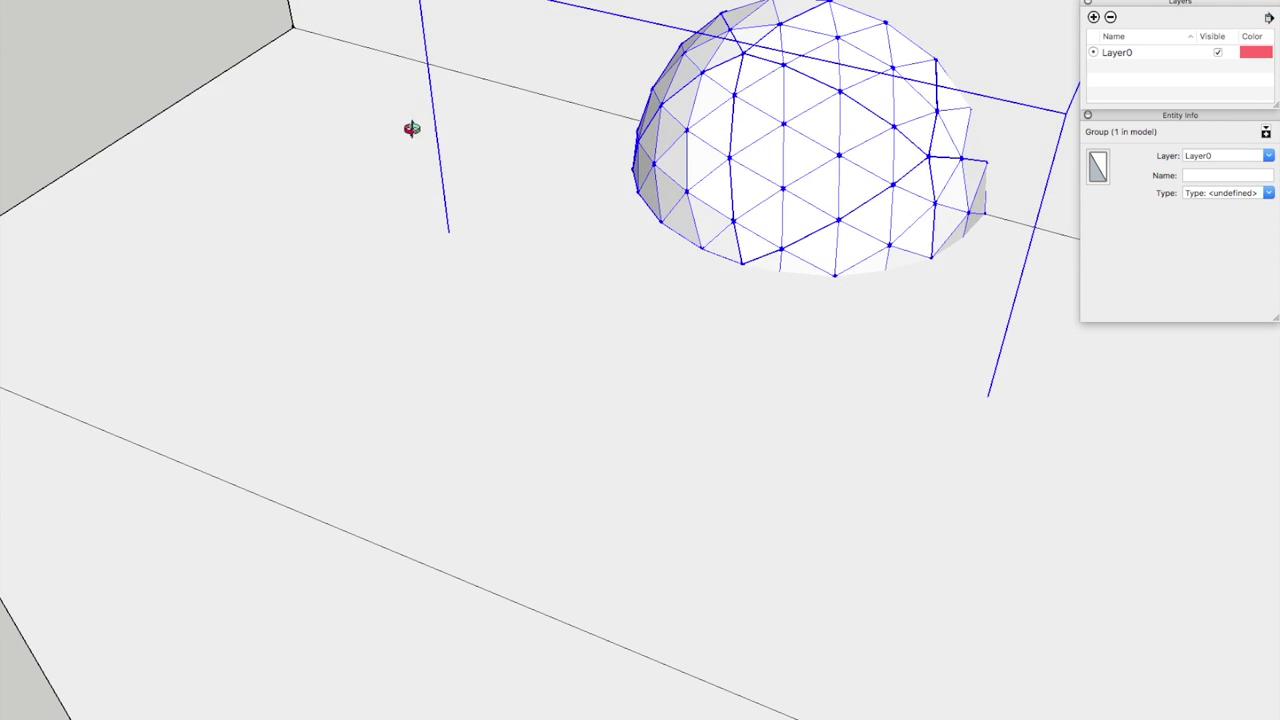
pyautogui.click(403, 371)
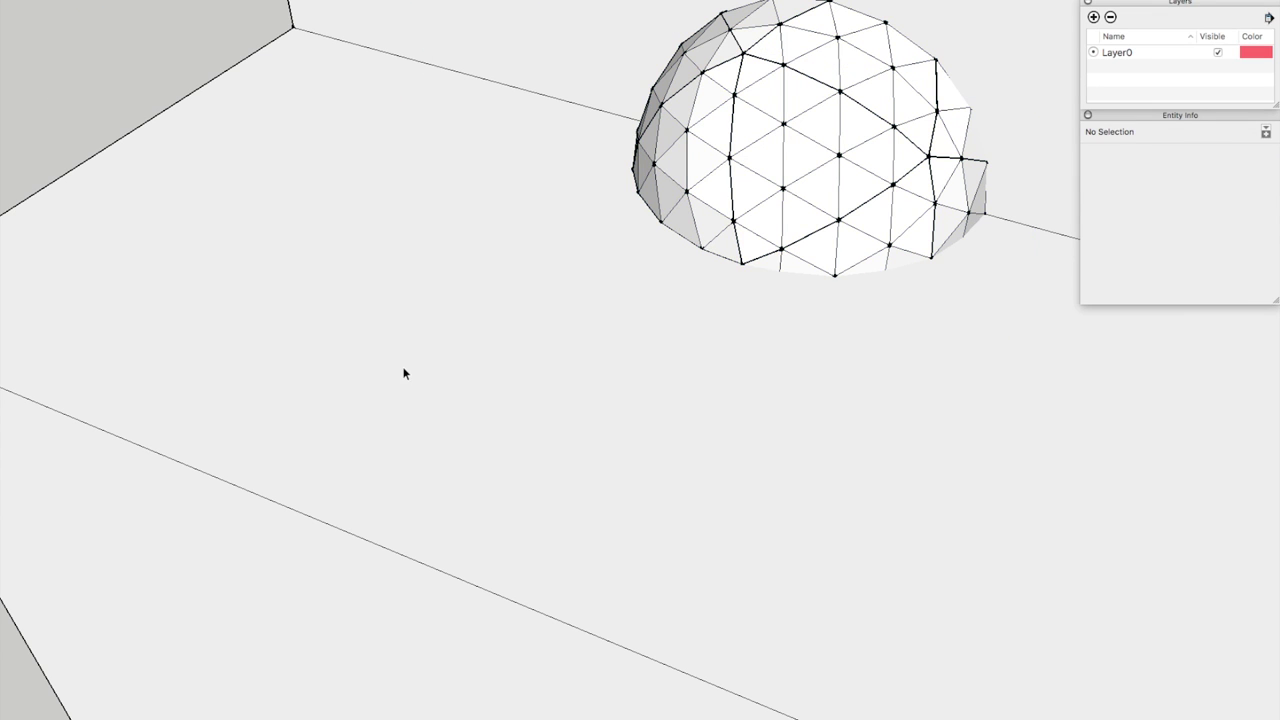
pyautogui.scroll(-3, 403, 371)
pyautogui.scroll(3, 676, 198)
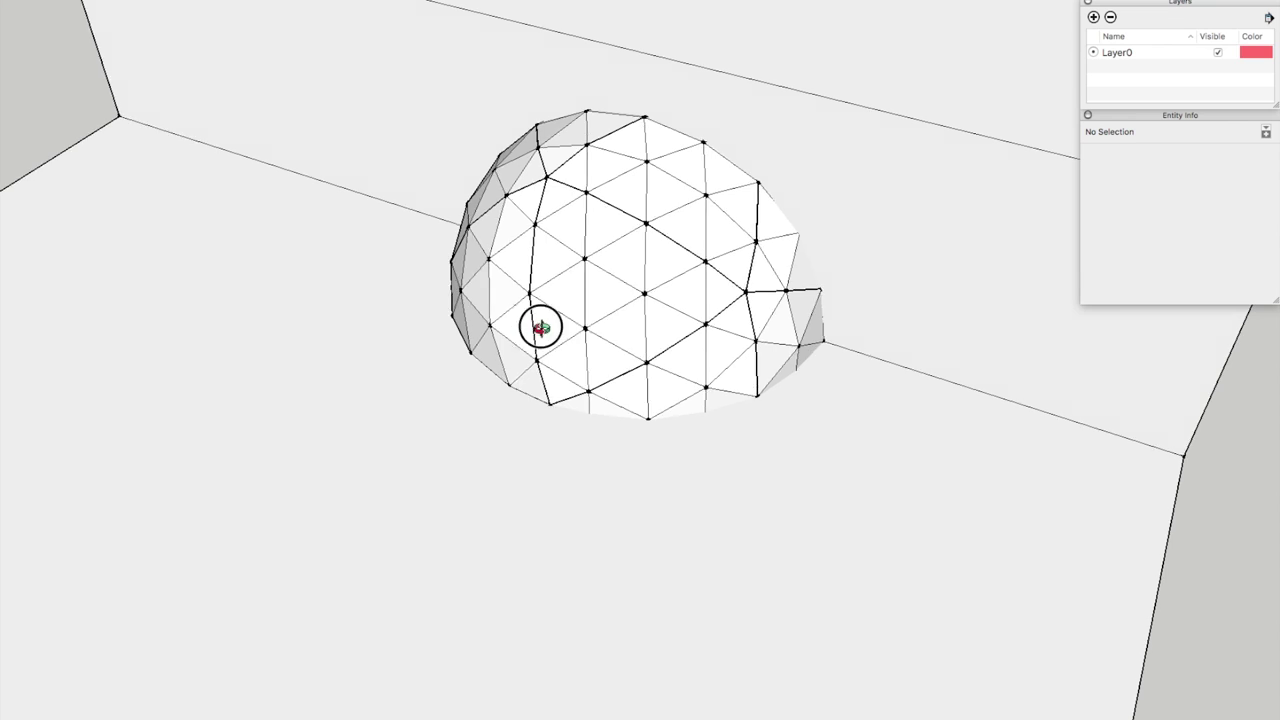
pyautogui.moveTo(537, 323); pyautogui.dragTo(986, 386, button='middle')
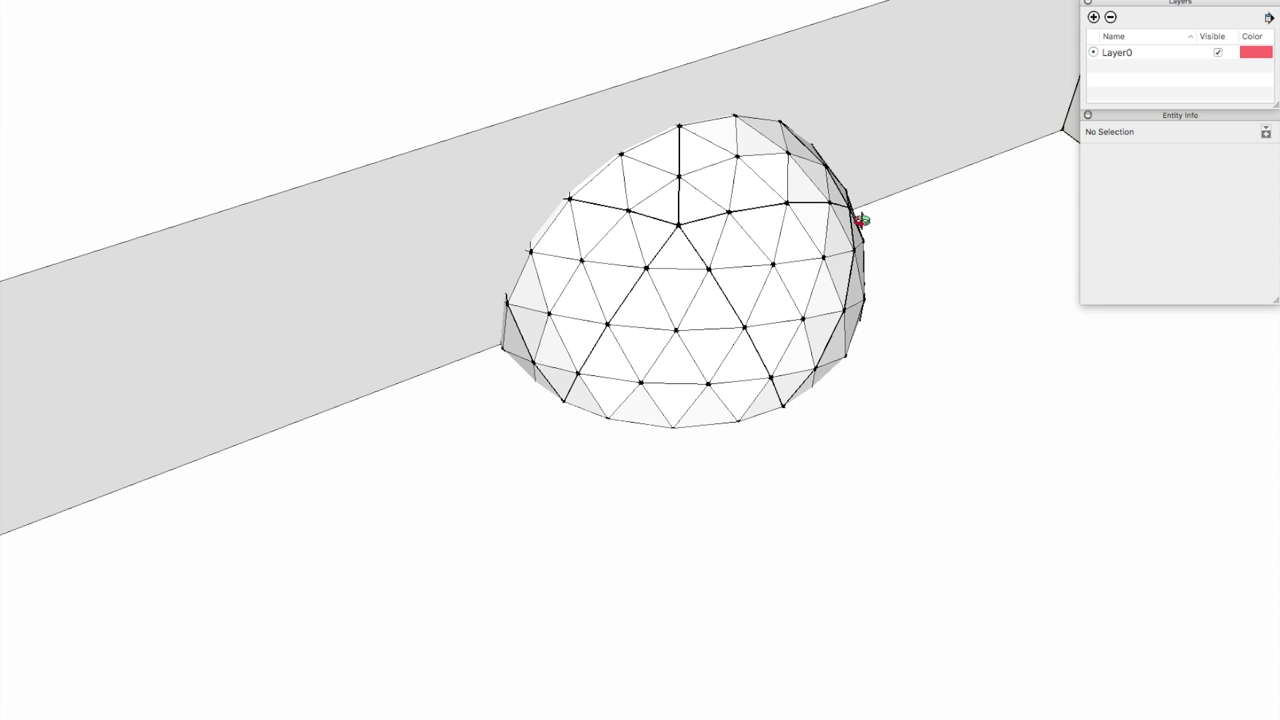
pyautogui.moveTo(773, 540); pyautogui.dragTo(897, 394)
pyautogui.moveTo(803, 380)
pyautogui.mouseDown()
pyautogui.moveTo(811, 366)
pyautogui.moveTo(767, 346)
pyautogui.mouseUp()
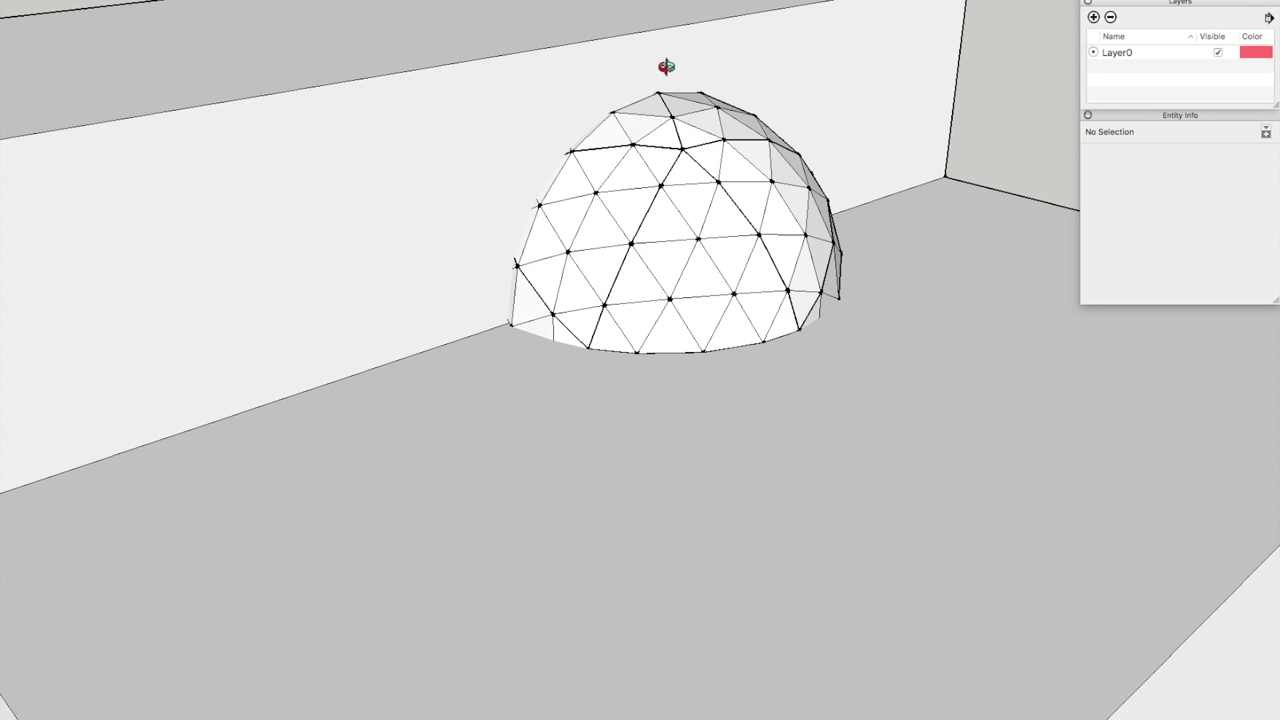
pyautogui.moveTo(675, 445); pyautogui.dragTo(814, 437)
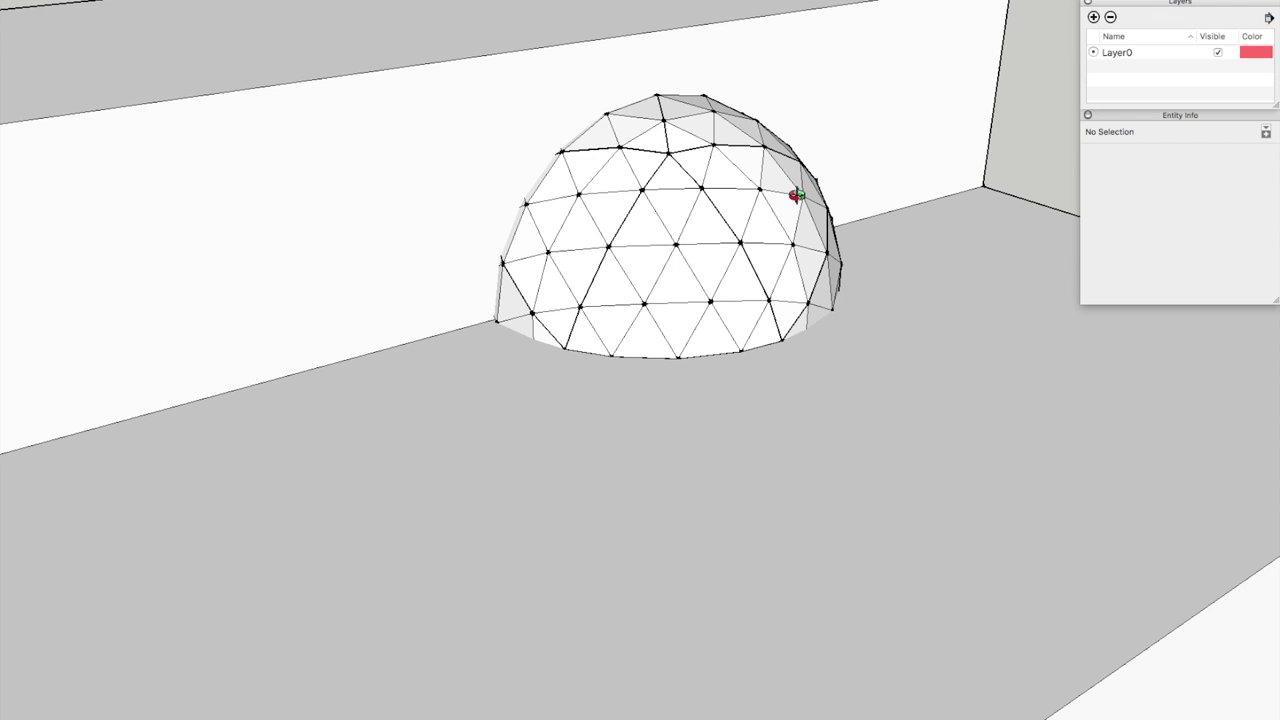
pyautogui.moveTo(737, 243); pyautogui.dragTo(680, 280)
pyautogui.scroll(5, 661, 374)
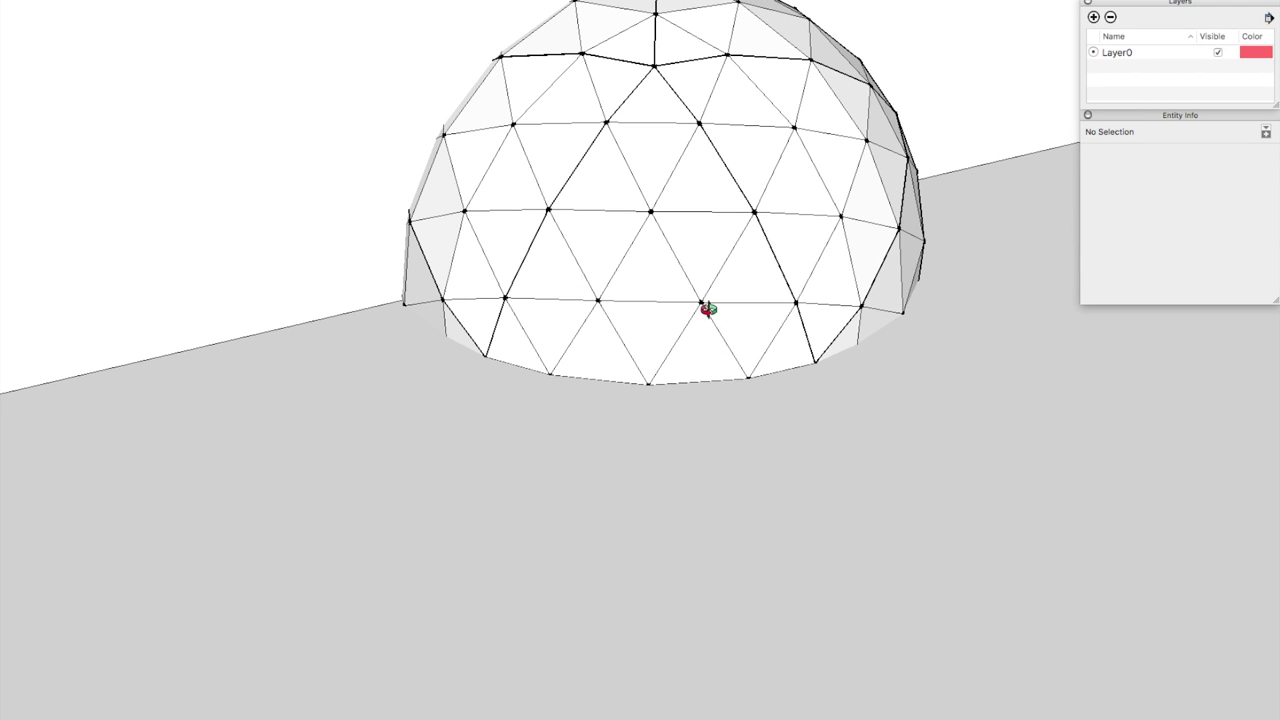
pyautogui.moveTo(754, 451); pyautogui.dragTo(634, 434)
pyautogui.scroll(-3, 646, 466)
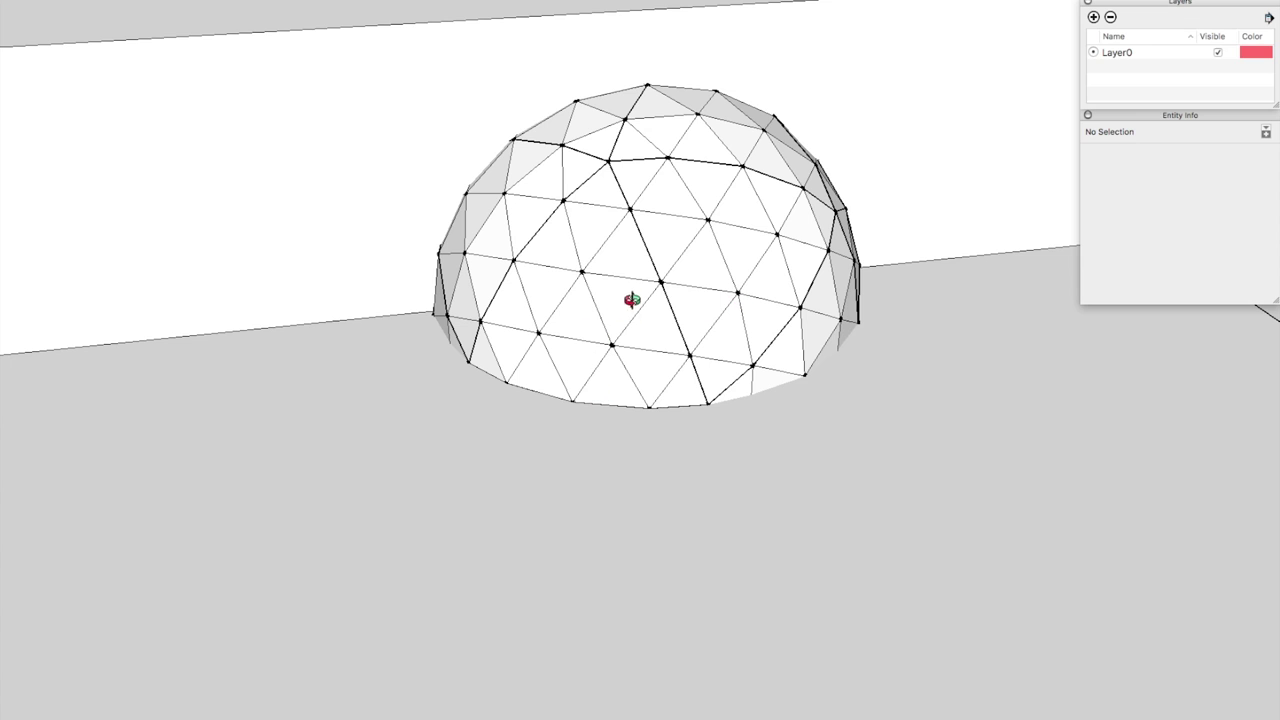
pyautogui.moveTo(718, 352); pyautogui.dragTo(680, 289)
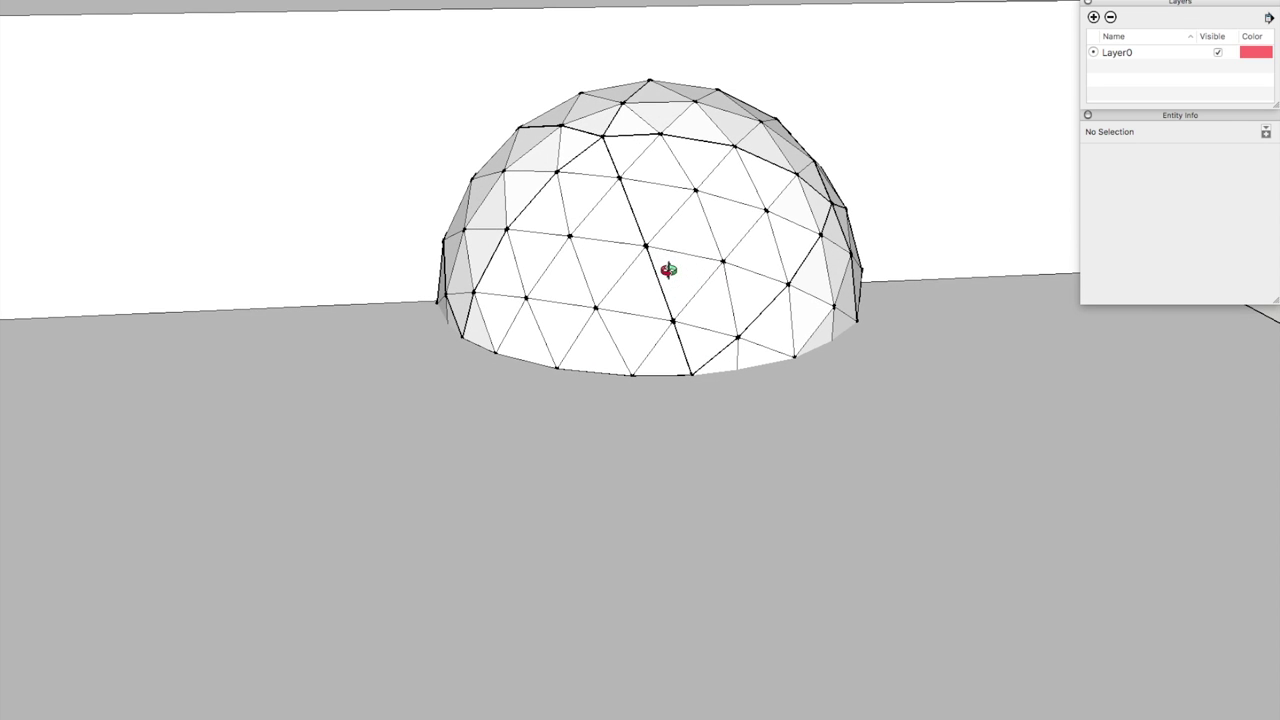
pyautogui.moveTo(731, 246); pyautogui.dragTo(668, 204)
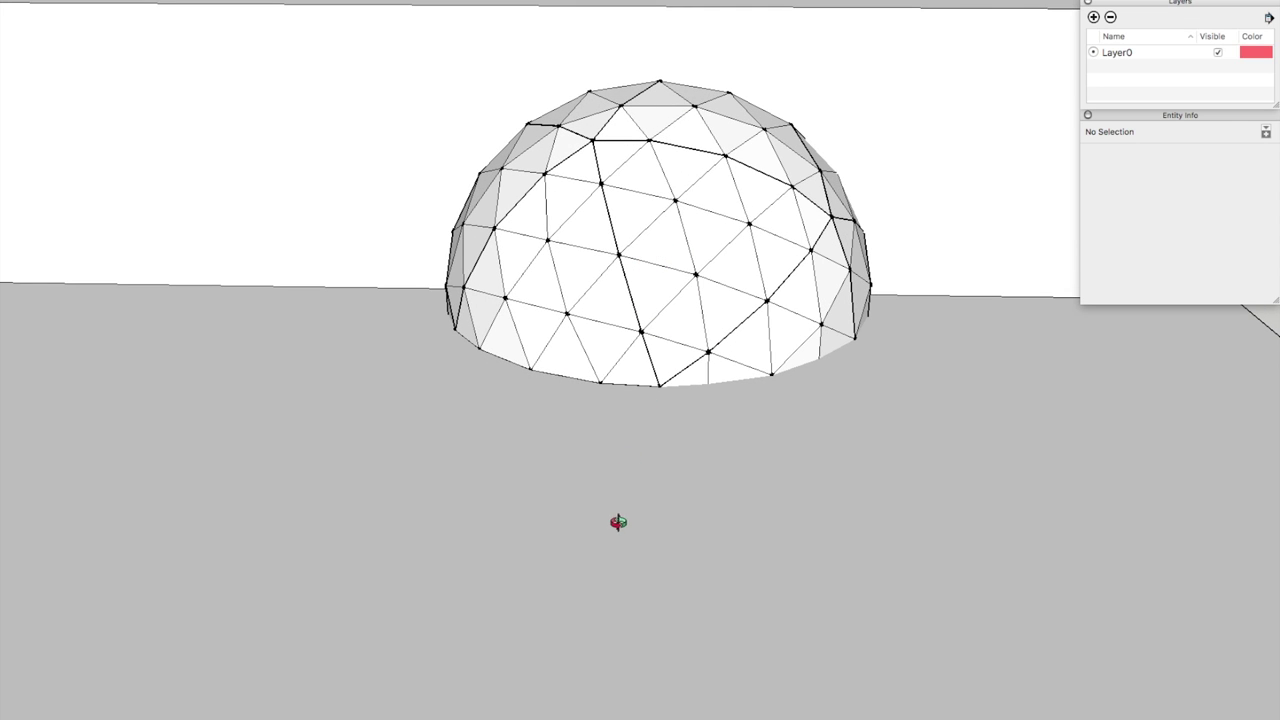
pyautogui.moveTo(618, 522); pyautogui.dragTo(785, 381)
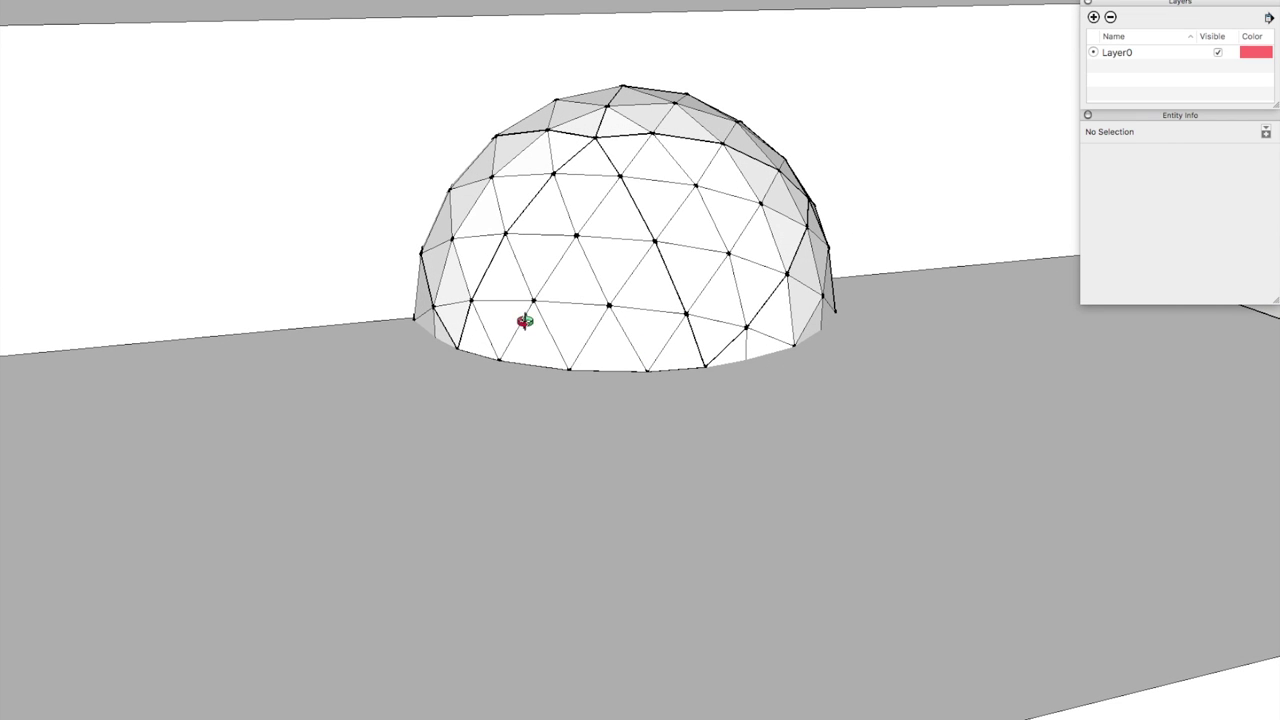
pyautogui.moveTo(662, 344); pyautogui.dragTo(717, 346)
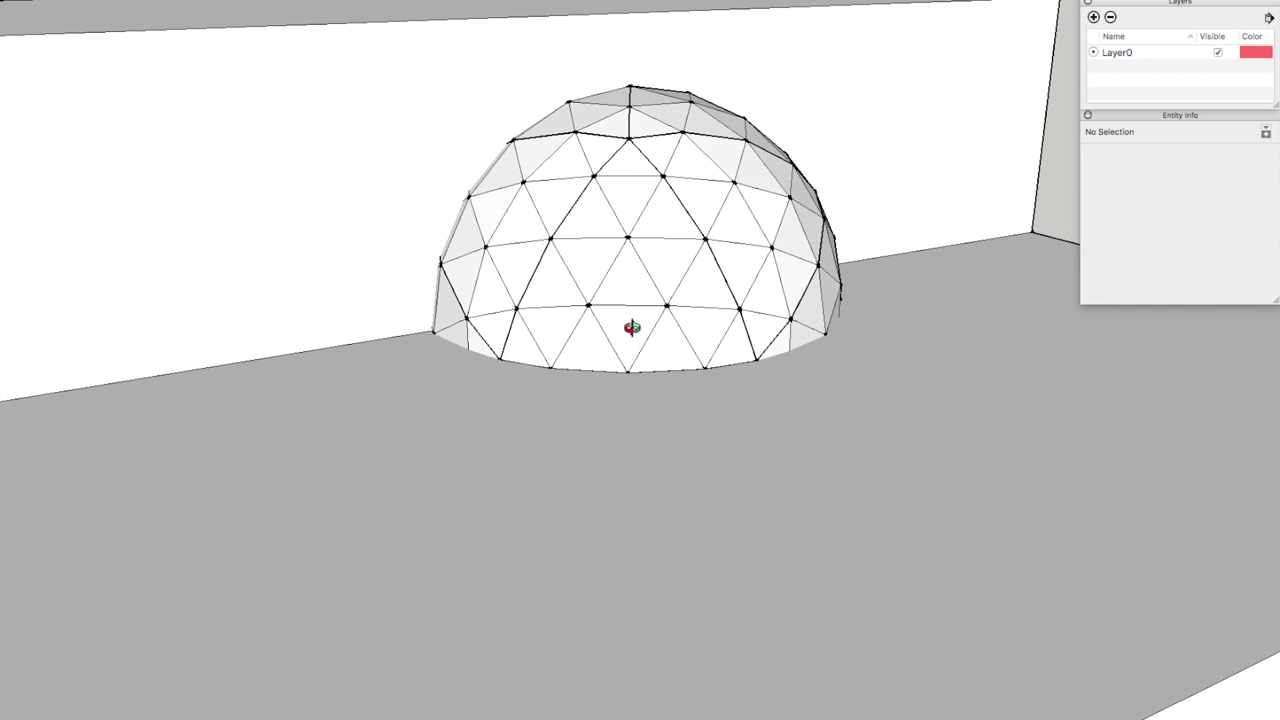
pyautogui.moveTo(632, 328); pyautogui.dragTo(592, 374)
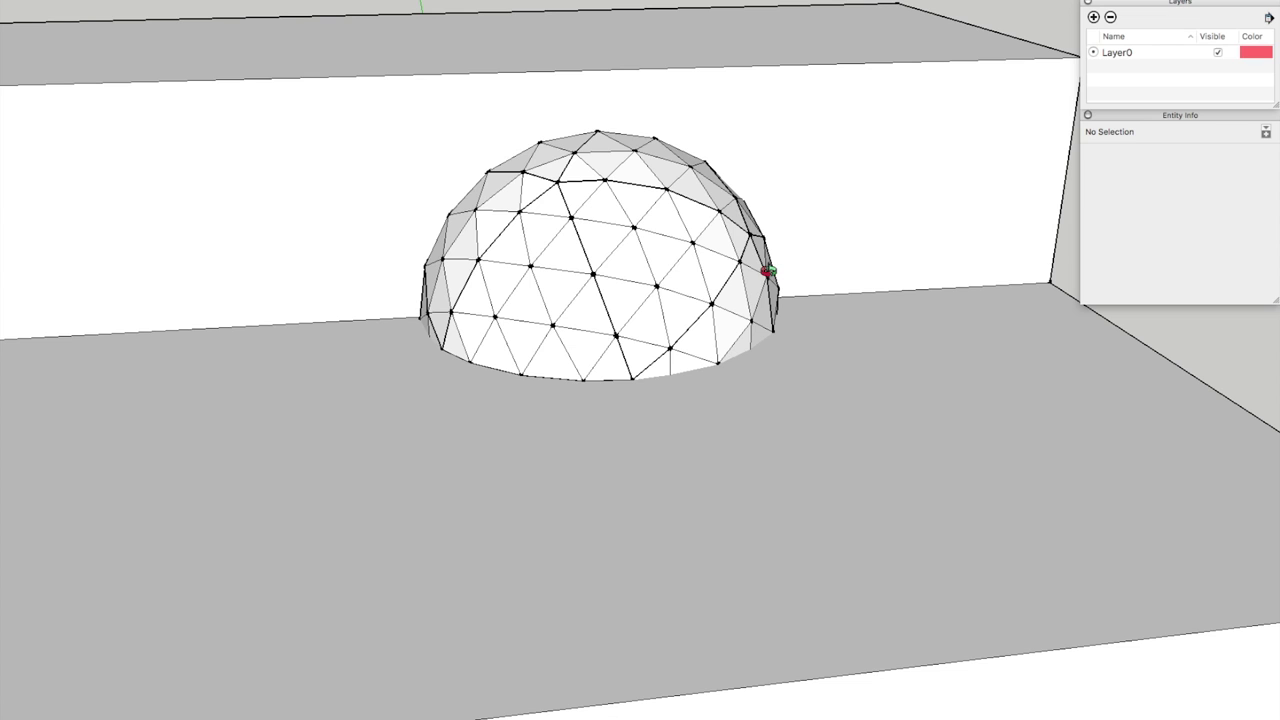
pyautogui.moveTo(574, 277); pyautogui.dragTo(449, 289)
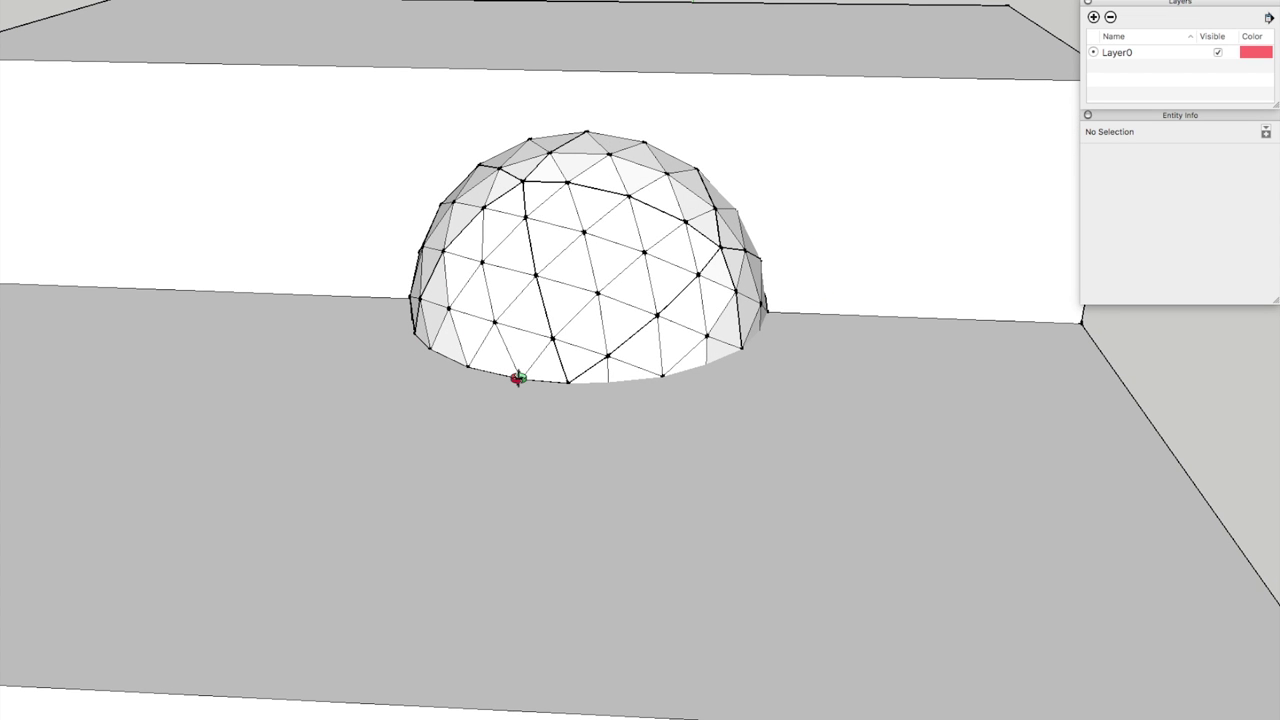
pyautogui.moveTo(680, 466); pyautogui.dragTo(466, 426)
pyautogui.moveTo(562, 458); pyautogui.dragTo(760, 477)
pyautogui.moveTo(560, 520); pyautogui.dragTo(494, 460)
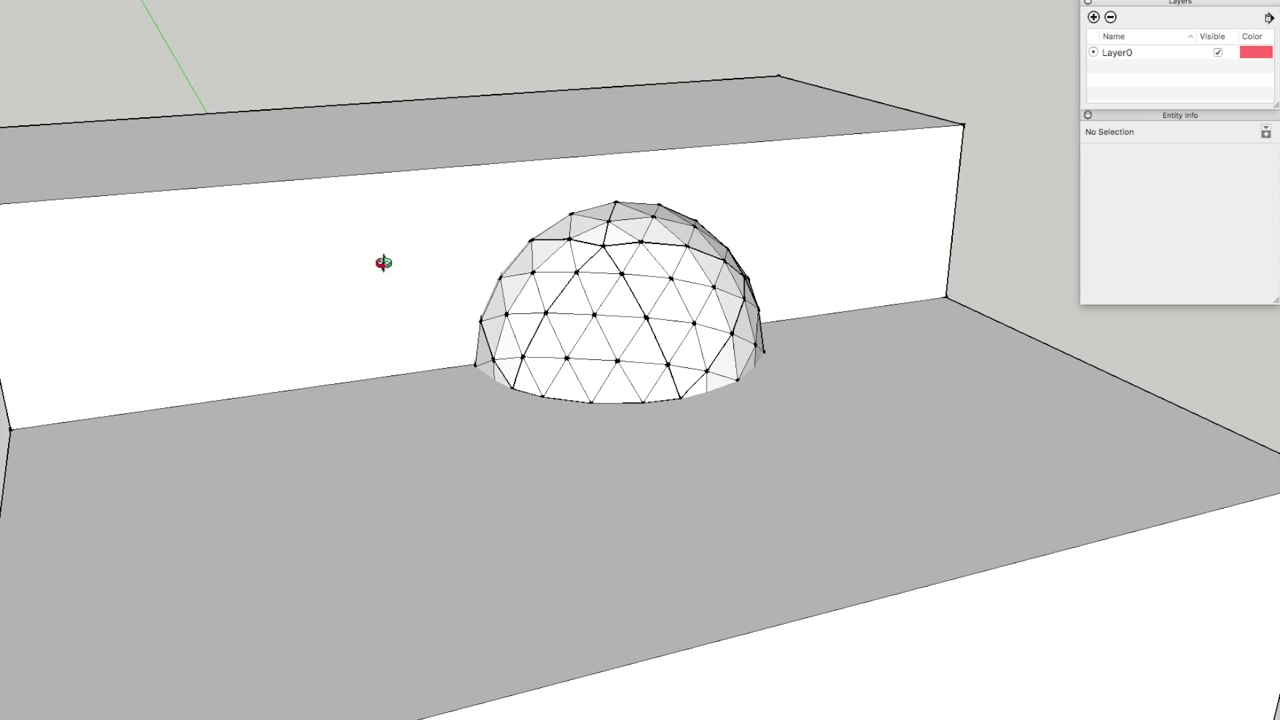
pyautogui.moveTo(593, 322); pyautogui.dragTo(690, 341)
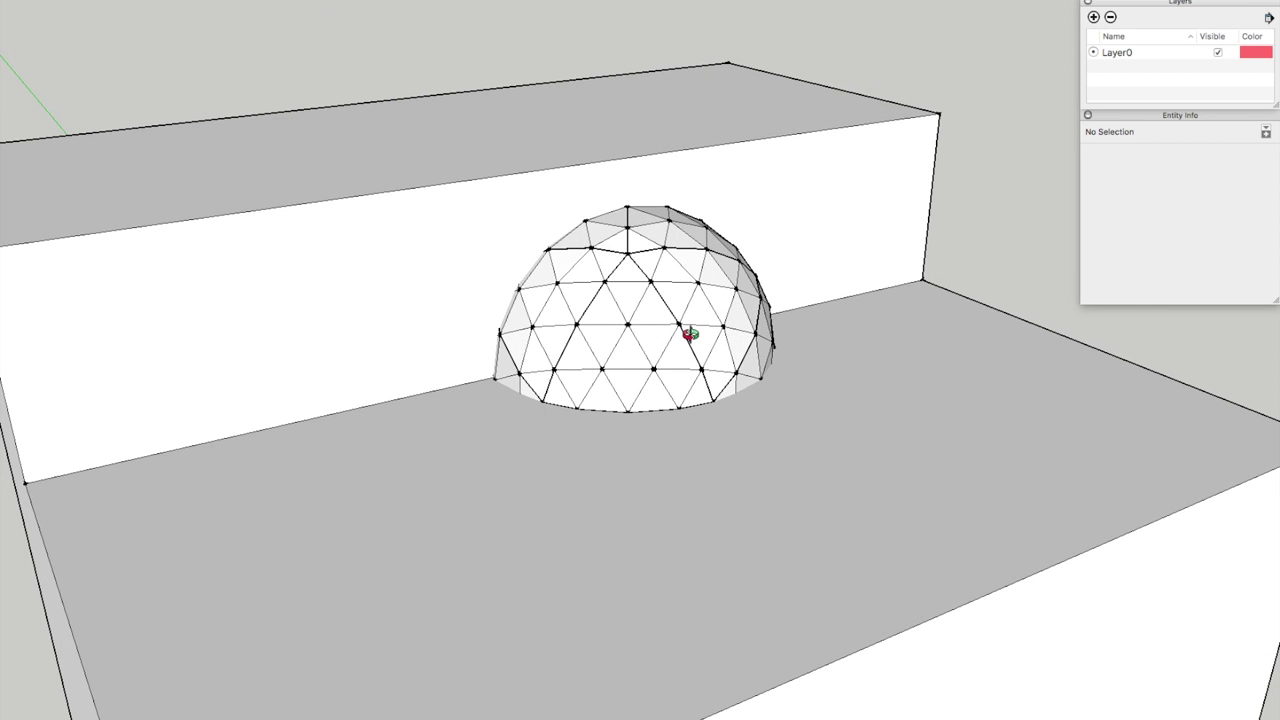